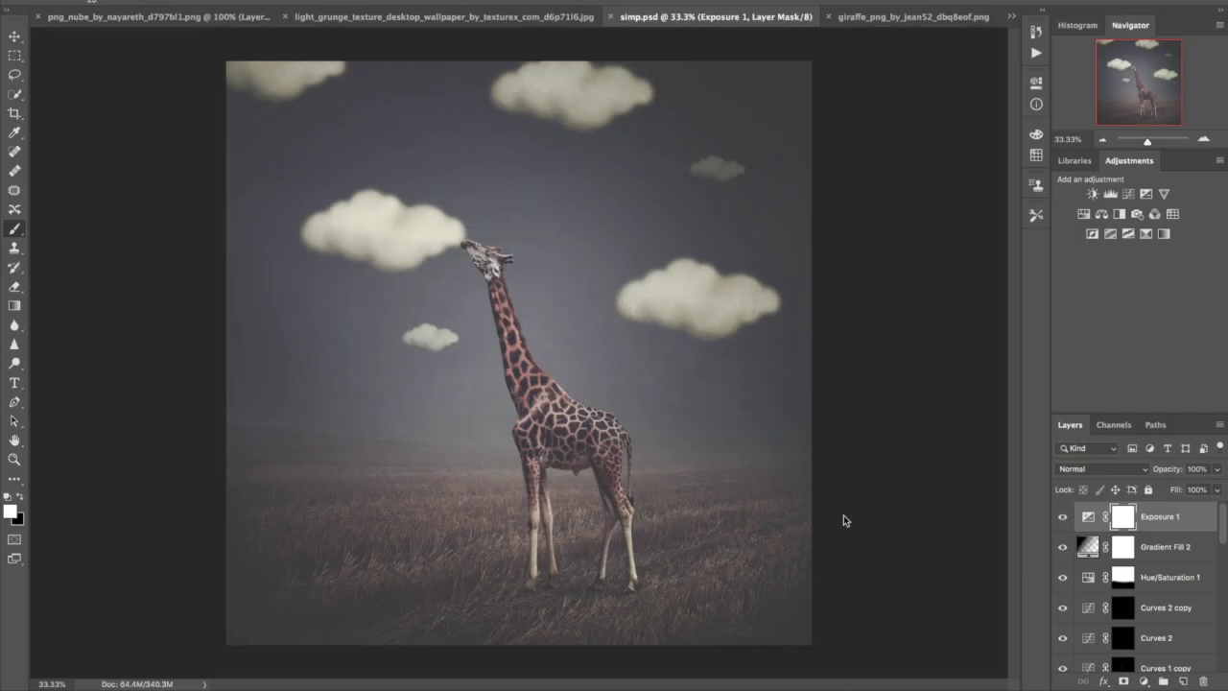
- Preview the finished giraffe-and-clouds composite while scrolling down the Layers panel
{"action": "scroll", "coordinate": [1120, 638], "scroll_direction": "down", "scroll_amount": 10}
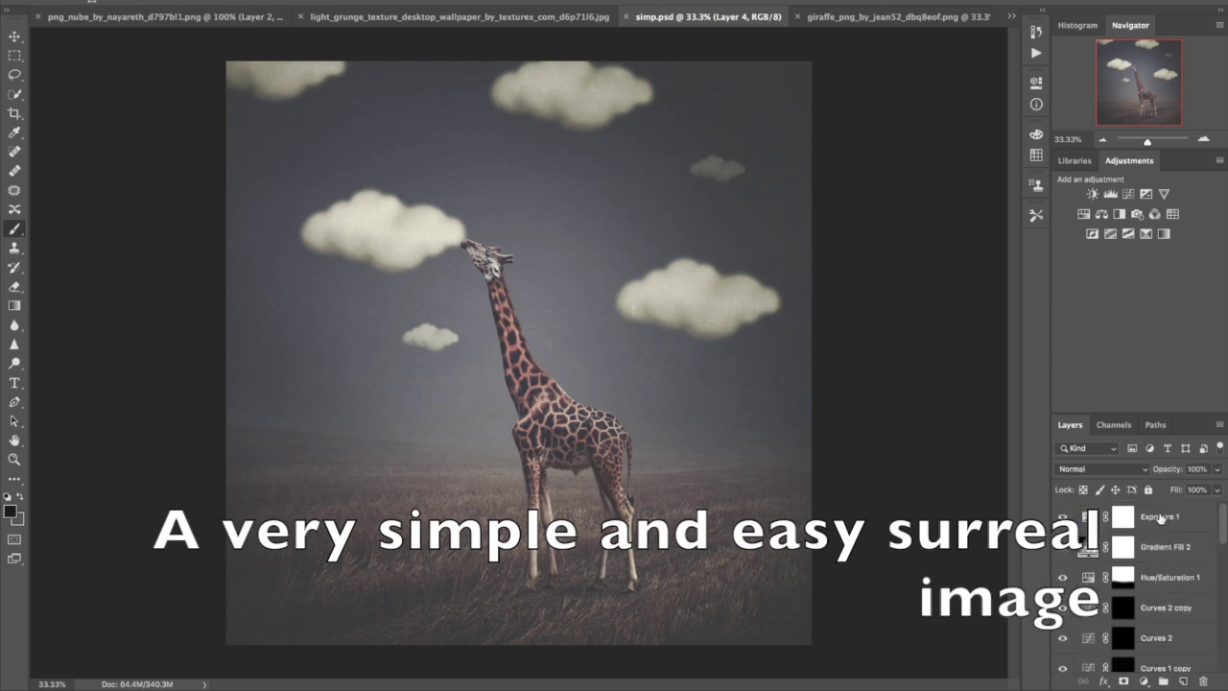
{"action": "scroll", "coordinate": [1166, 537], "scroll_direction": "down", "scroll_amount": 3}
{"action": "scroll", "coordinate": [1172, 566], "scroll_direction": "down", "scroll_amount": 3}
{"action": "scroll", "coordinate": [1180, 595], "scroll_direction": "down", "scroll_amount": 3}
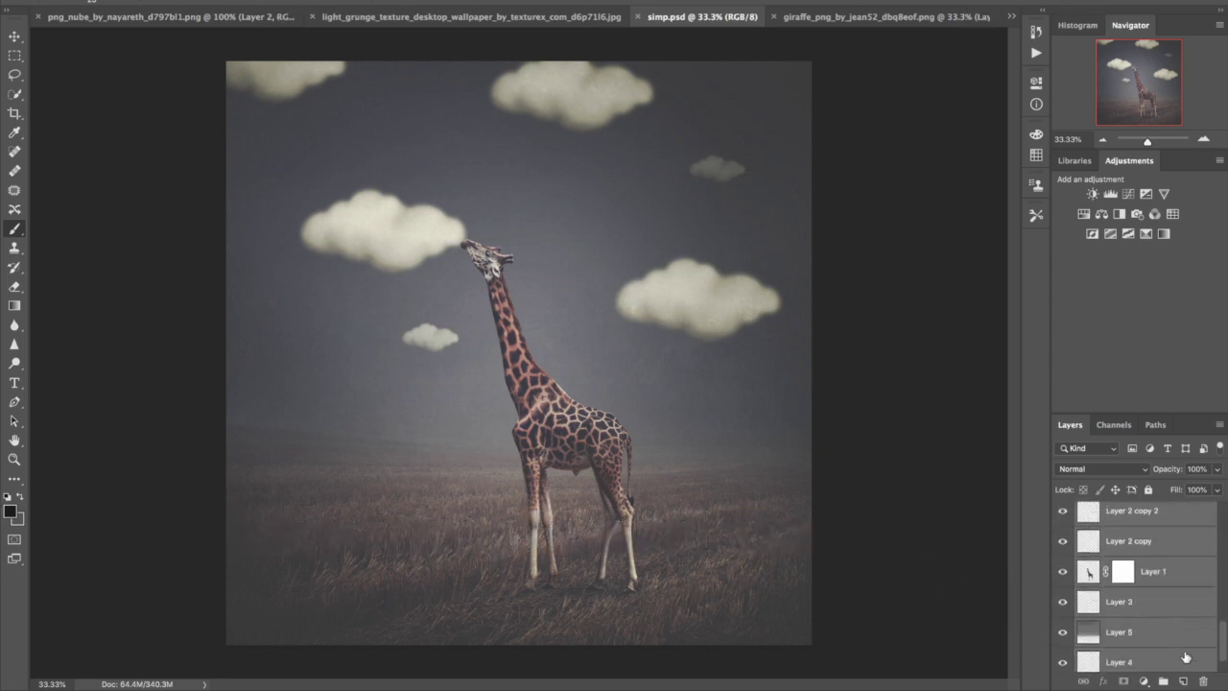
{"action": "scroll", "coordinate": [1188, 624], "scroll_direction": "down", "scroll_amount": 2}
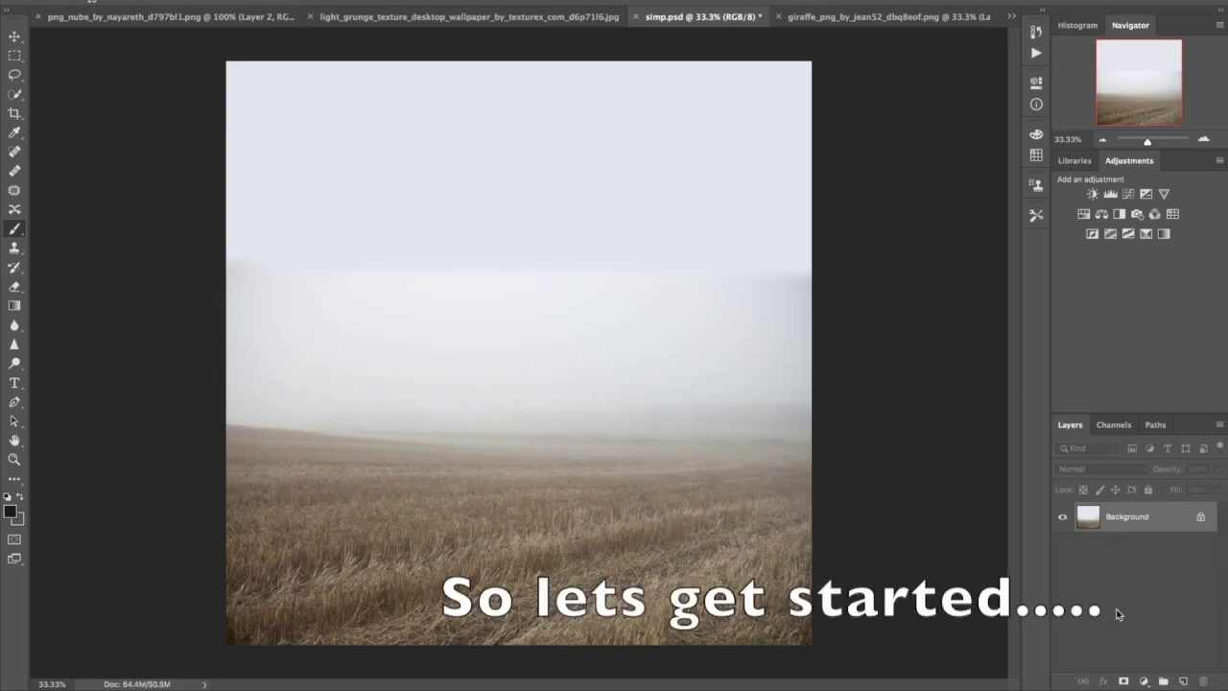
- Add blank Layer 1 and set the foreground colour to dark grey #4a4a4a
{"action": "left_click", "coordinate": [1183, 680]}
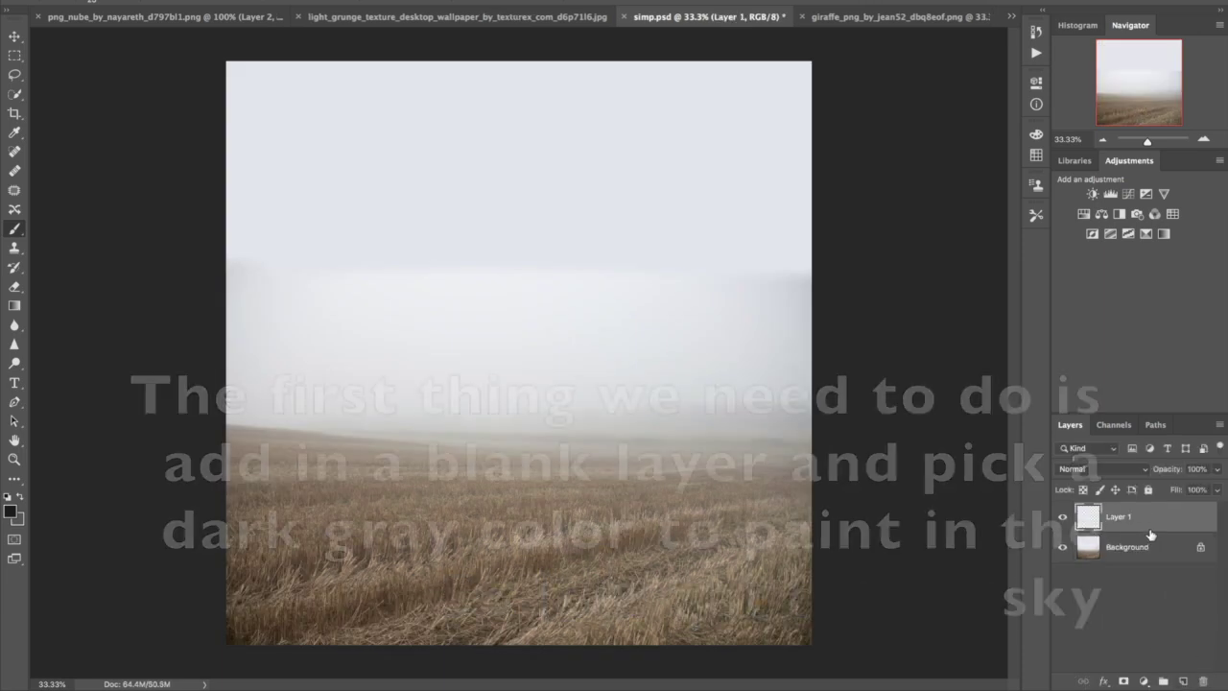
{"action": "left_click", "coordinate": [8, 510]}
{"action": "left_click_drag", "start_coordinate": [134, 580], "coordinate": [132, 563]}
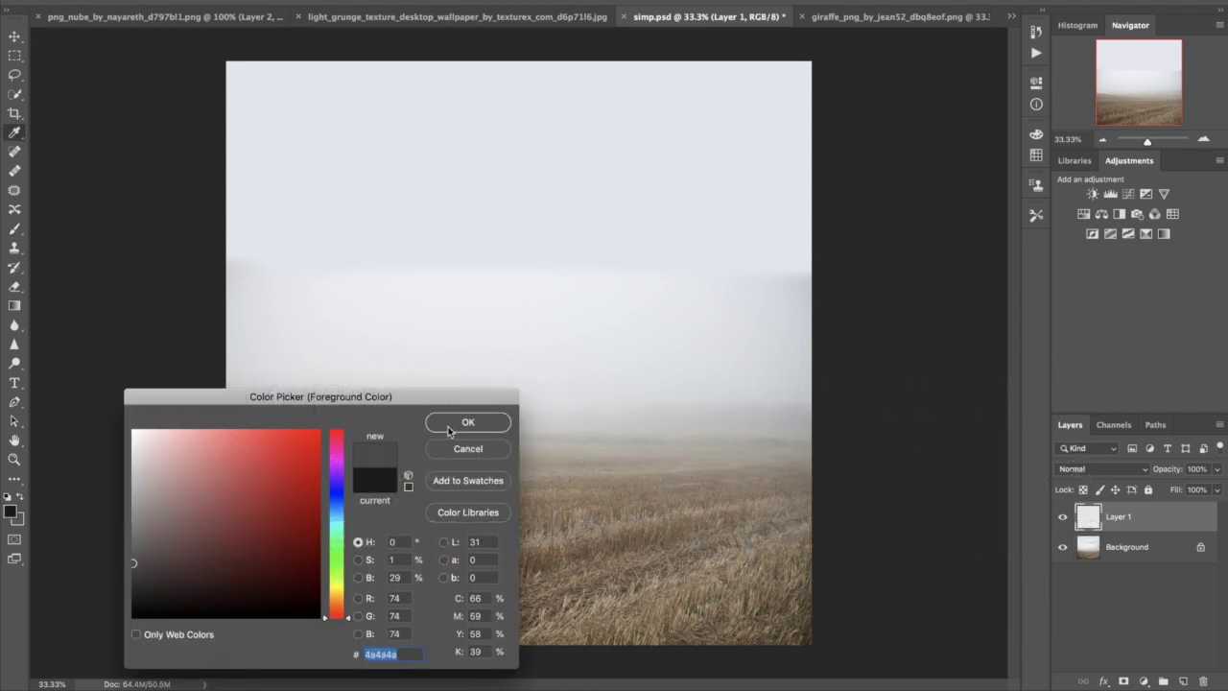
{"action": "left_click", "coordinate": [448, 426]}
{"action": "key", "text": "b"}
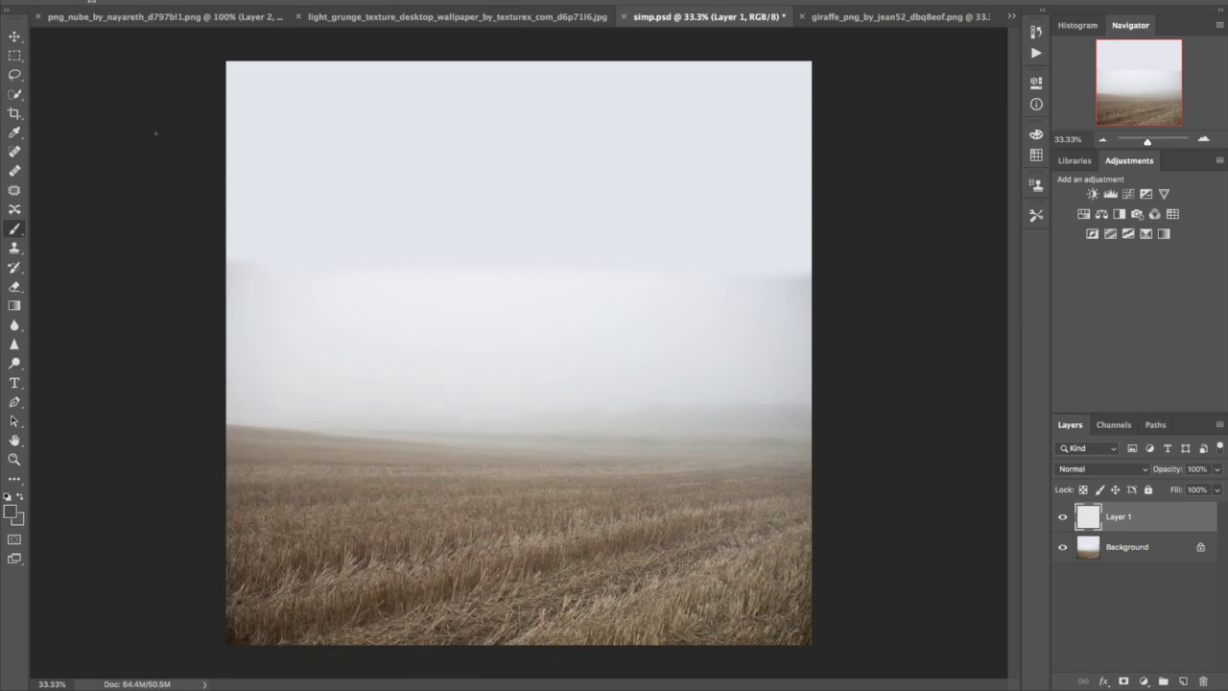
- With an enlarged soft brush, paint dark grey over the sky, horizon haze and right-hand trees
{"action": "key", "text": "bracketright"}
{"action": "key", "text": "bracketright"}
{"action": "key", "text": "bracketright"}
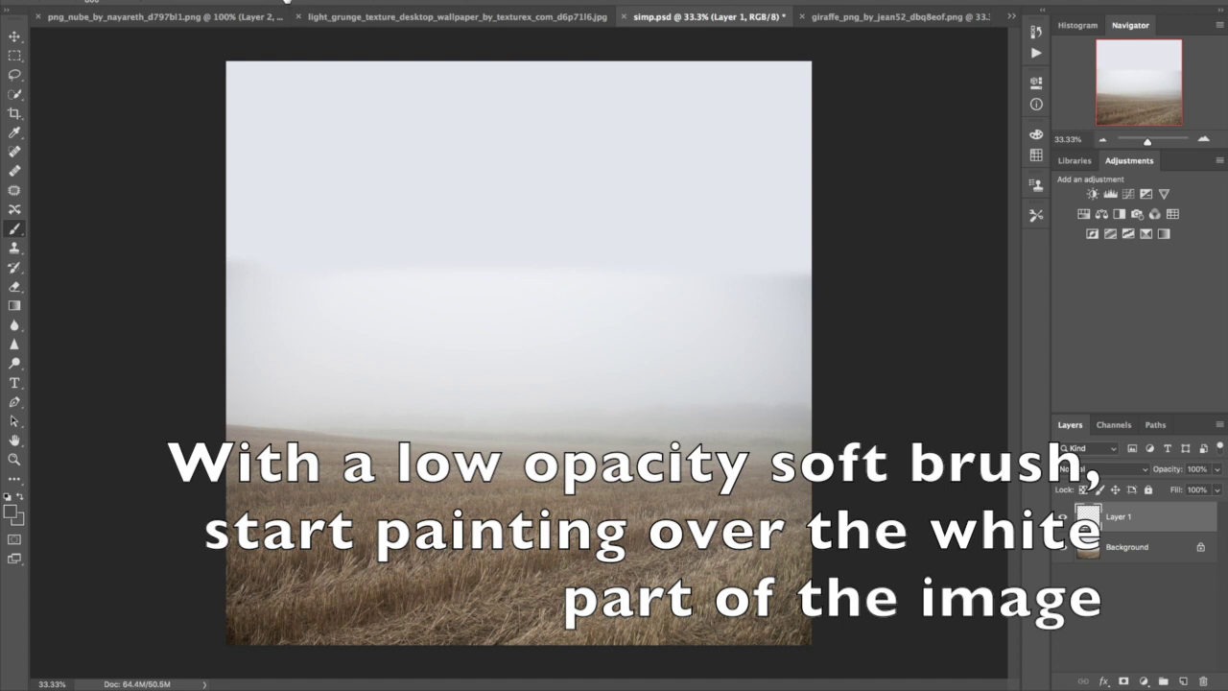
{"action": "mouse_move", "coordinate": [220, 104]}
{"action": "left_mouse_down"}
{"action": "mouse_move", "coordinate": [542, 101]}
{"action": "mouse_move", "coordinate": [123, 239]}
{"action": "mouse_move", "coordinate": [461, 330]}
{"action": "mouse_move", "coordinate": [872, 411]}
{"action": "left_mouse_up"}
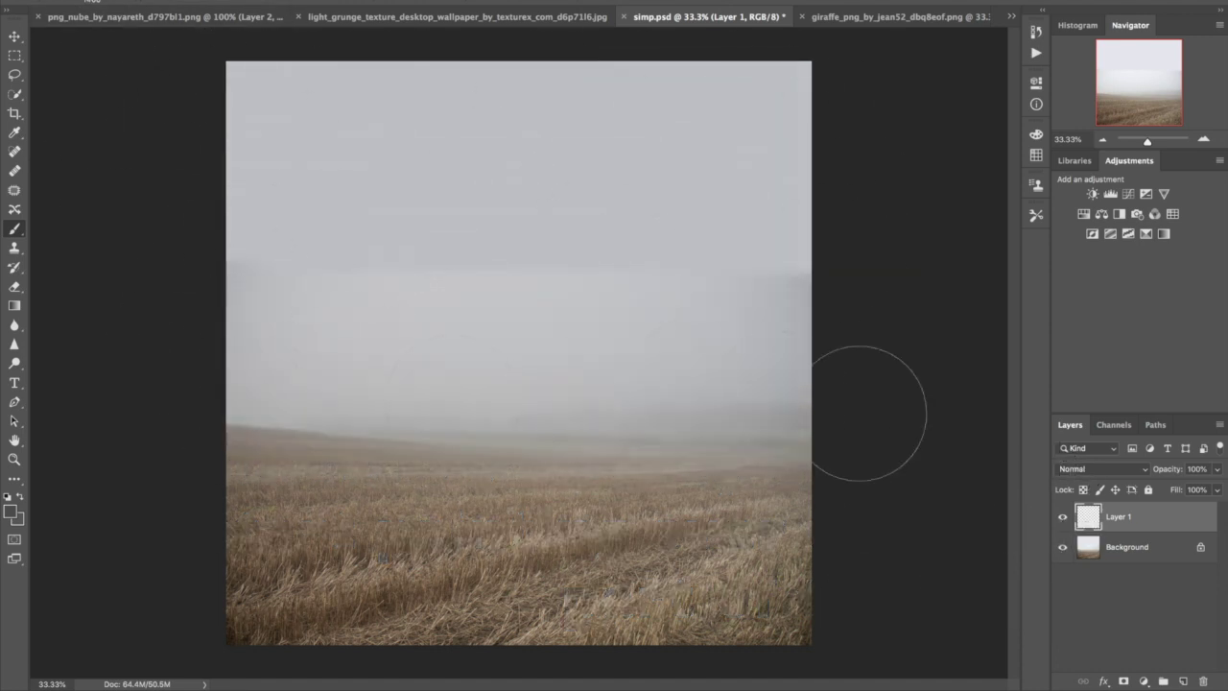
{"action": "mouse_move", "coordinate": [260, 83]}
{"action": "left_mouse_down"}
{"action": "mouse_move", "coordinate": [356, 27]}
{"action": "mouse_move", "coordinate": [668, 250]}
{"action": "mouse_move", "coordinate": [517, 356]}
{"action": "mouse_move", "coordinate": [230, 374]}
{"action": "mouse_move", "coordinate": [812, 412]}
{"action": "mouse_move", "coordinate": [230, 427]}
{"action": "left_mouse_up"}
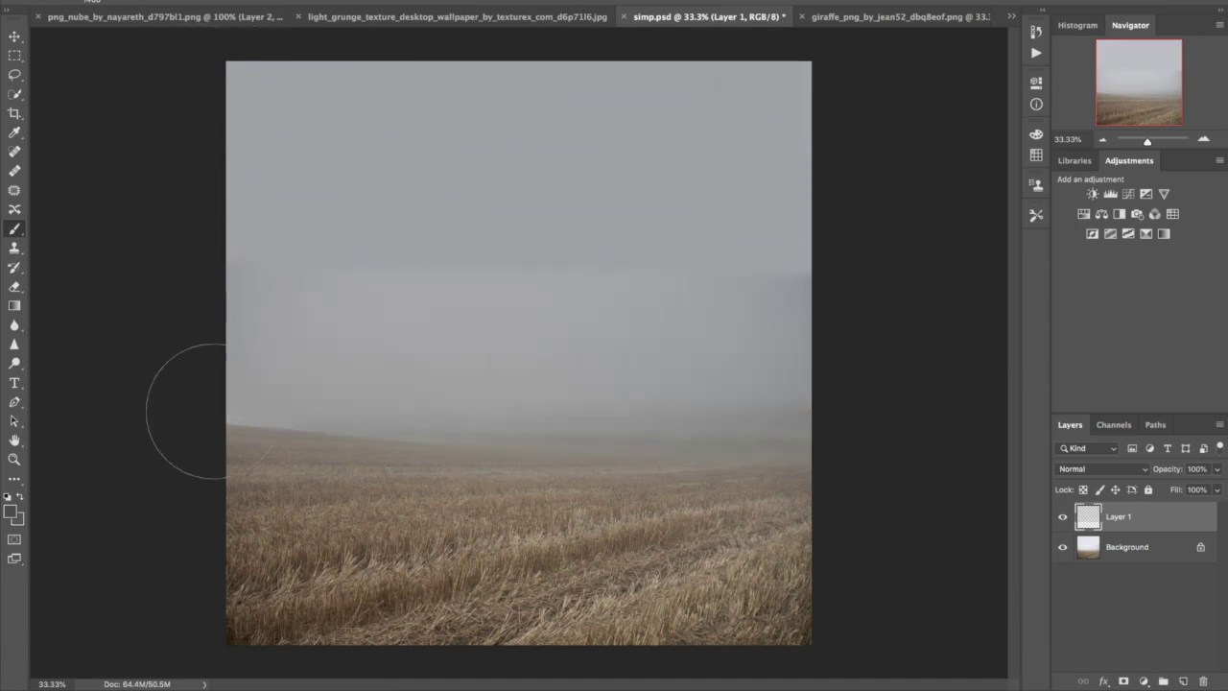
{"action": "mouse_move", "coordinate": [315, 96]}
{"action": "left_mouse_down"}
{"action": "mouse_move", "coordinate": [192, 96]}
{"action": "mouse_move", "coordinate": [910, 137]}
{"action": "mouse_move", "coordinate": [823, 220]}
{"action": "mouse_move", "coordinate": [269, 383]}
{"action": "left_mouse_up"}
{"action": "mouse_move", "coordinate": [811, 416]}
{"action": "left_mouse_down"}
{"action": "mouse_move", "coordinate": [206, 370]}
{"action": "mouse_move", "coordinate": [845, 394]}
{"action": "left_mouse_up"}
{"action": "mouse_move", "coordinate": [844, 394]}
{"action": "left_mouse_down"}
{"action": "mouse_move", "coordinate": [439, 356]}
{"action": "mouse_move", "coordinate": [207, 300]}
{"action": "mouse_move", "coordinate": [662, 187]}
{"action": "mouse_move", "coordinate": [650, 91]}
{"action": "left_mouse_up"}
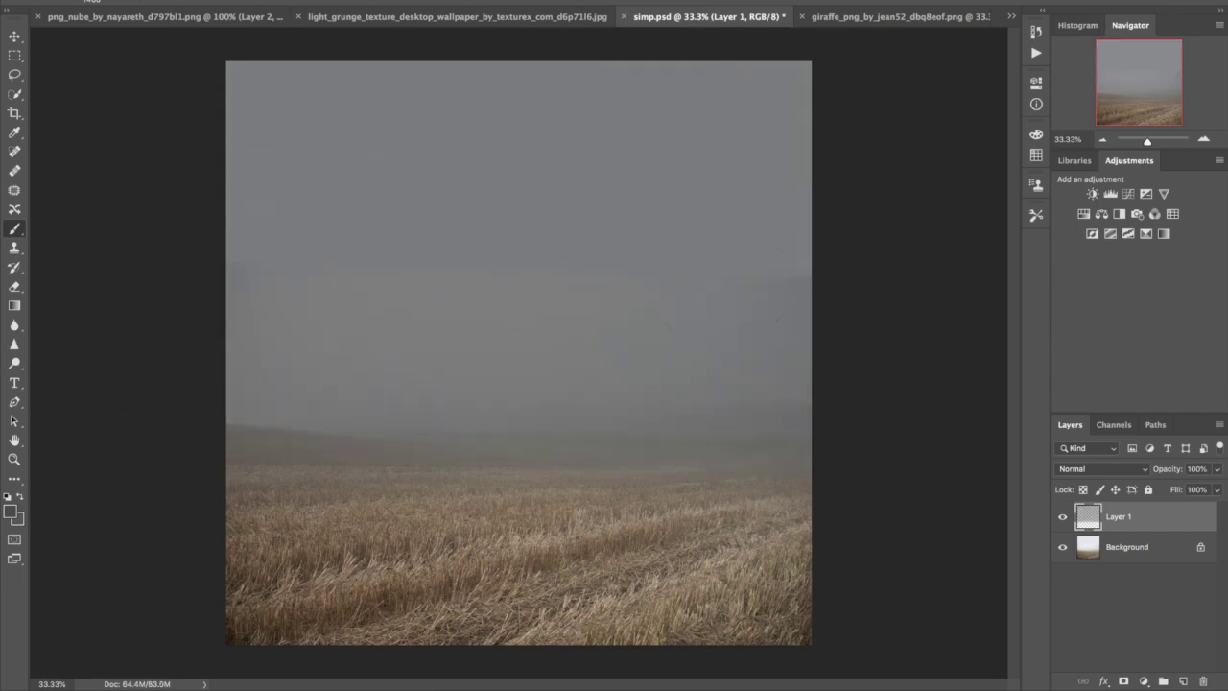
{"action": "mouse_move", "coordinate": [220, 260]}
{"action": "left_mouse_down"}
{"action": "mouse_move", "coordinate": [343, 205]}
{"action": "mouse_move", "coordinate": [197, 197]}
{"action": "left_mouse_up"}
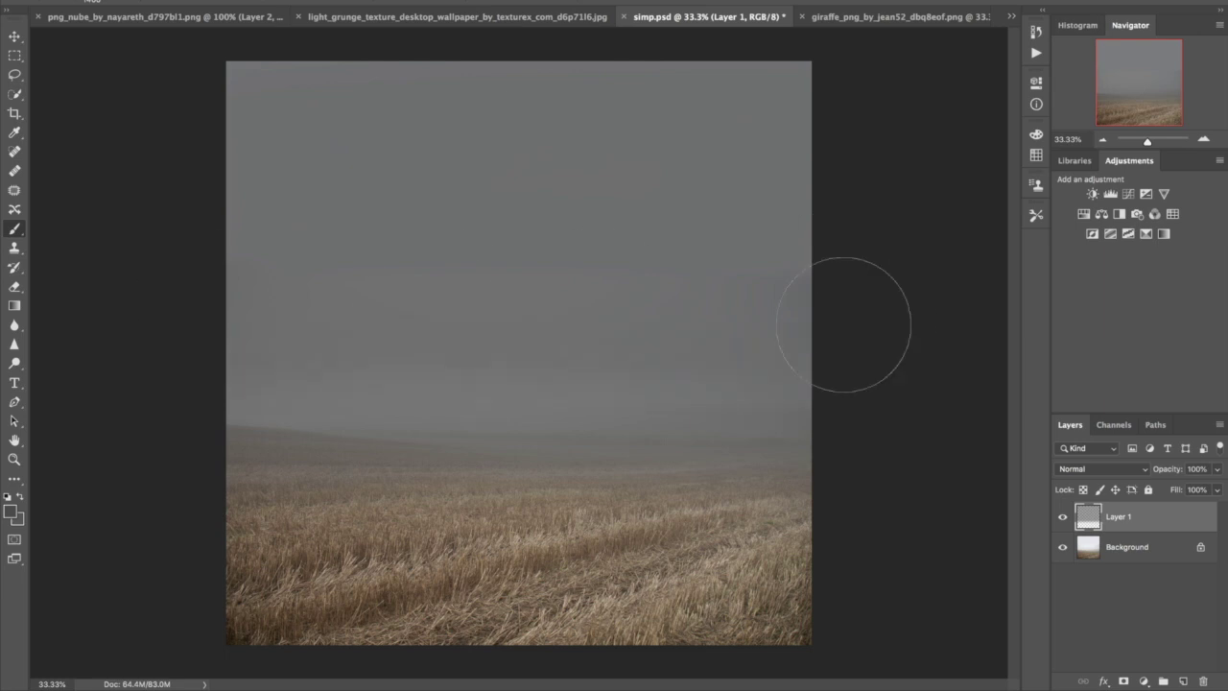
{"action": "left_click_drag", "start_coordinate": [598, 297], "coordinate": [822, 269]}
{"action": "left_click_drag", "start_coordinate": [203, 317], "coordinate": [661, 302]}
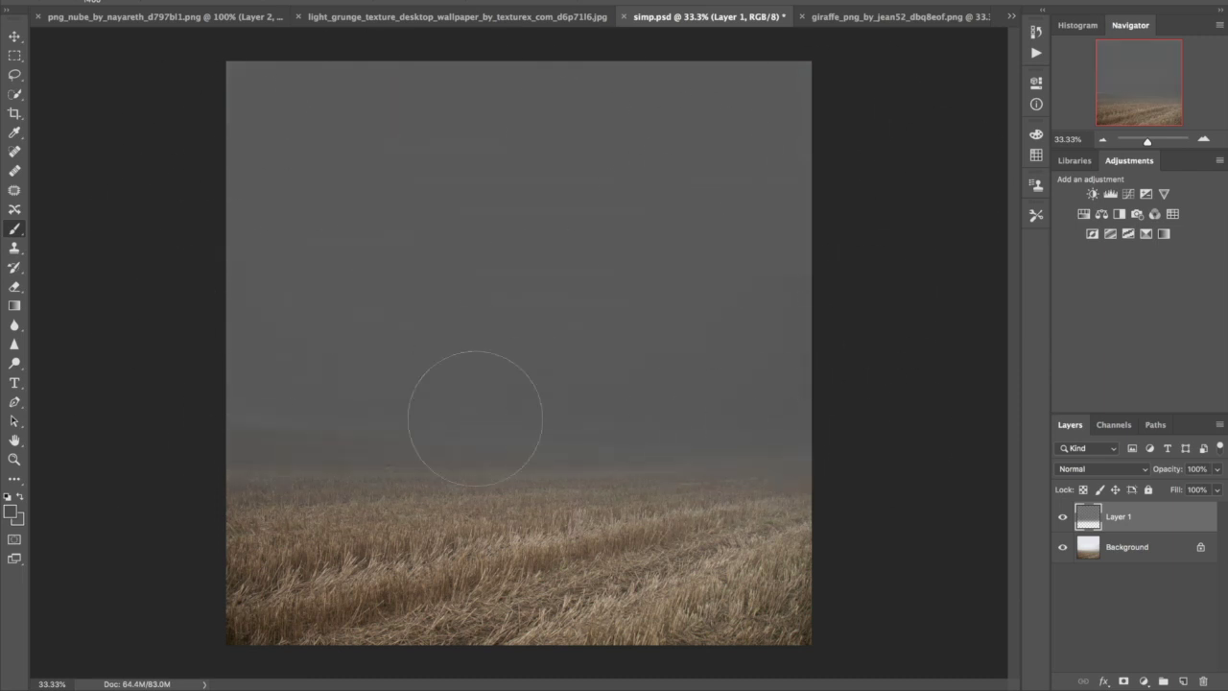
{"action": "left_click", "coordinate": [15, 36]}
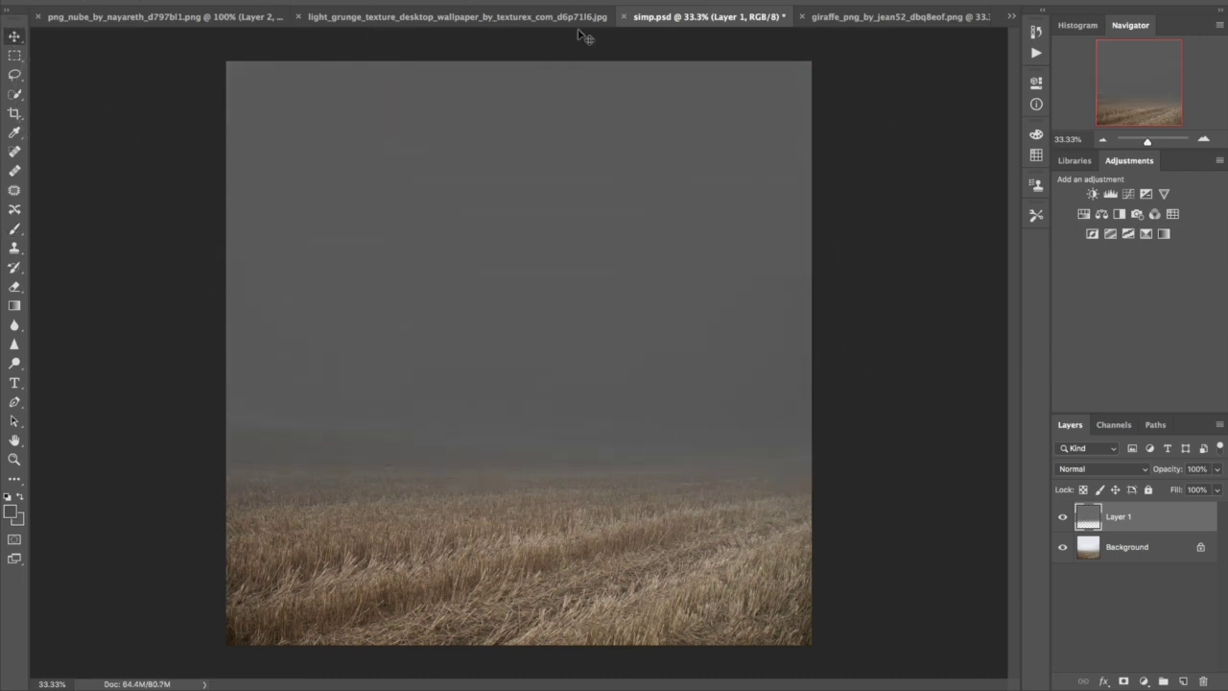
{"action": "left_click", "coordinate": [906, 17]}
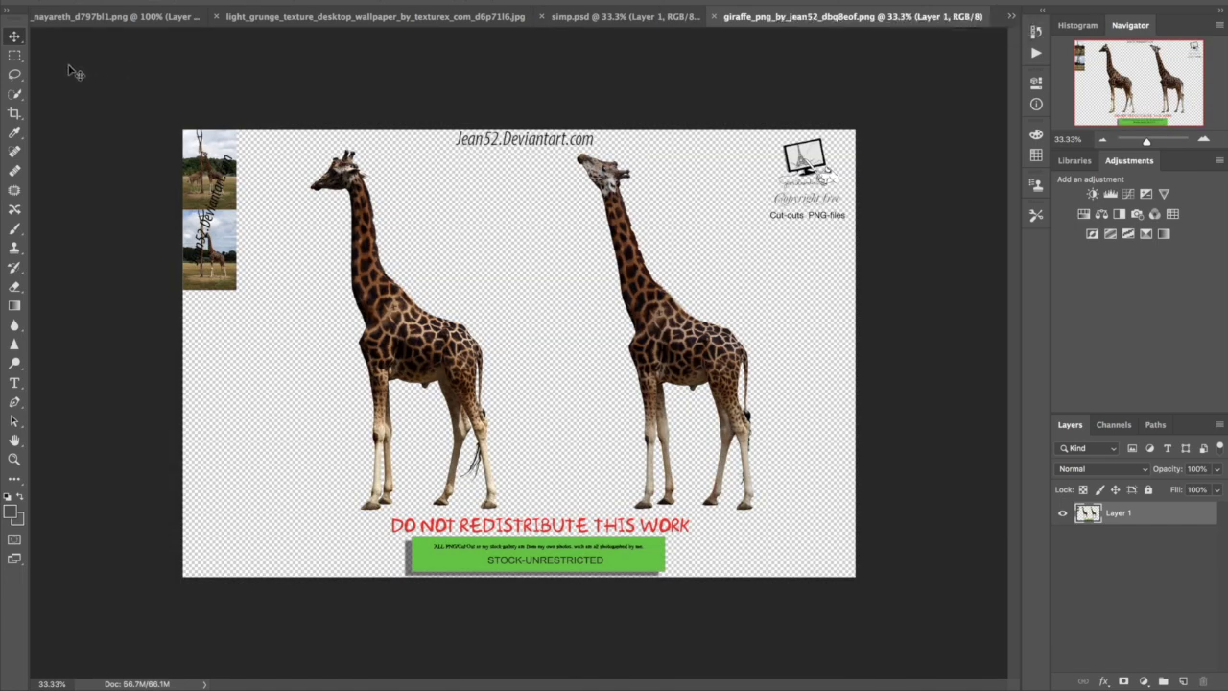
- Lasso the right-hand giraffe in the stock image and copy it onto its own layer
{"action": "left_click", "coordinate": [15, 74]}
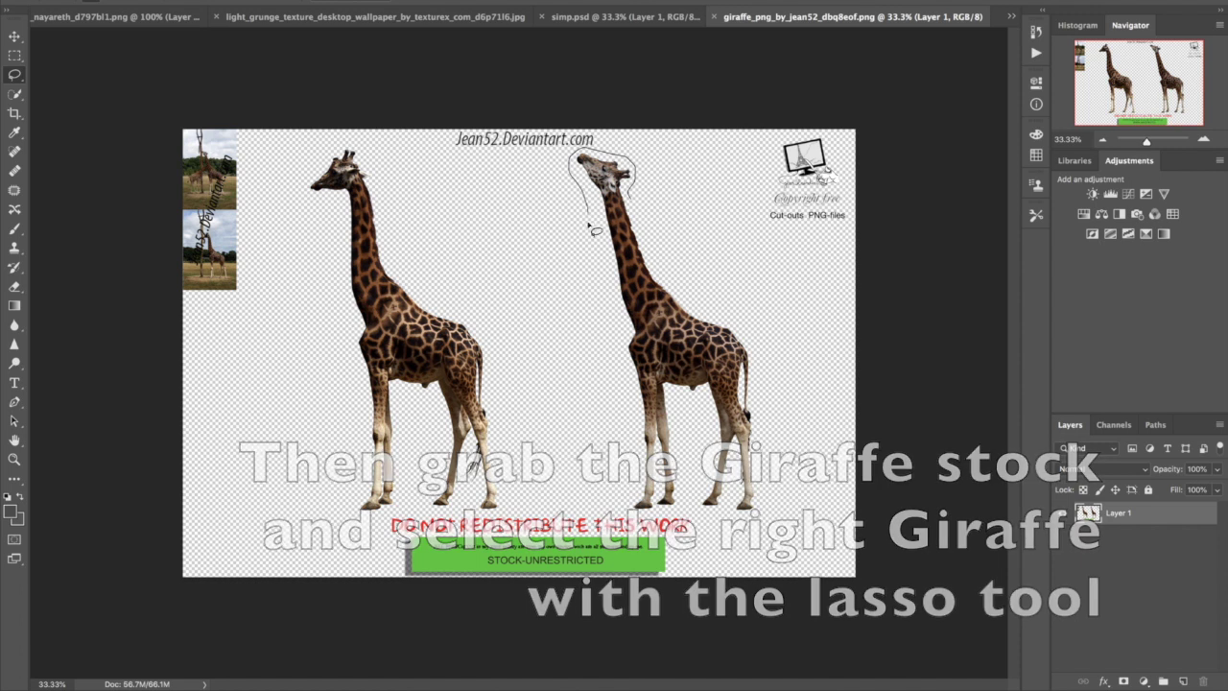
{"action": "mouse_move", "coordinate": [574, 165]}
{"action": "left_mouse_down"}
{"action": "mouse_move", "coordinate": [645, 521]}
{"action": "mouse_move", "coordinate": [689, 518]}
{"action": "left_mouse_up"}
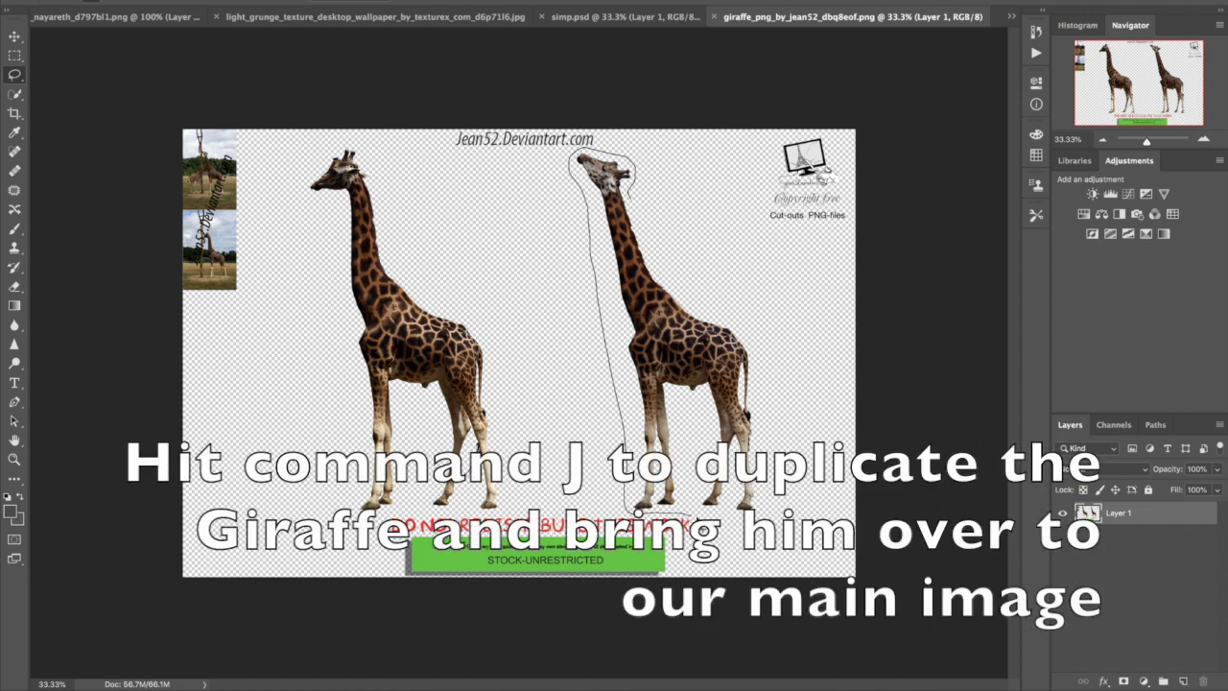
{"action": "left_click_drag", "start_coordinate": [770, 518], "coordinate": [637, 191]}
{"action": "key", "text": "ctrl+j"}
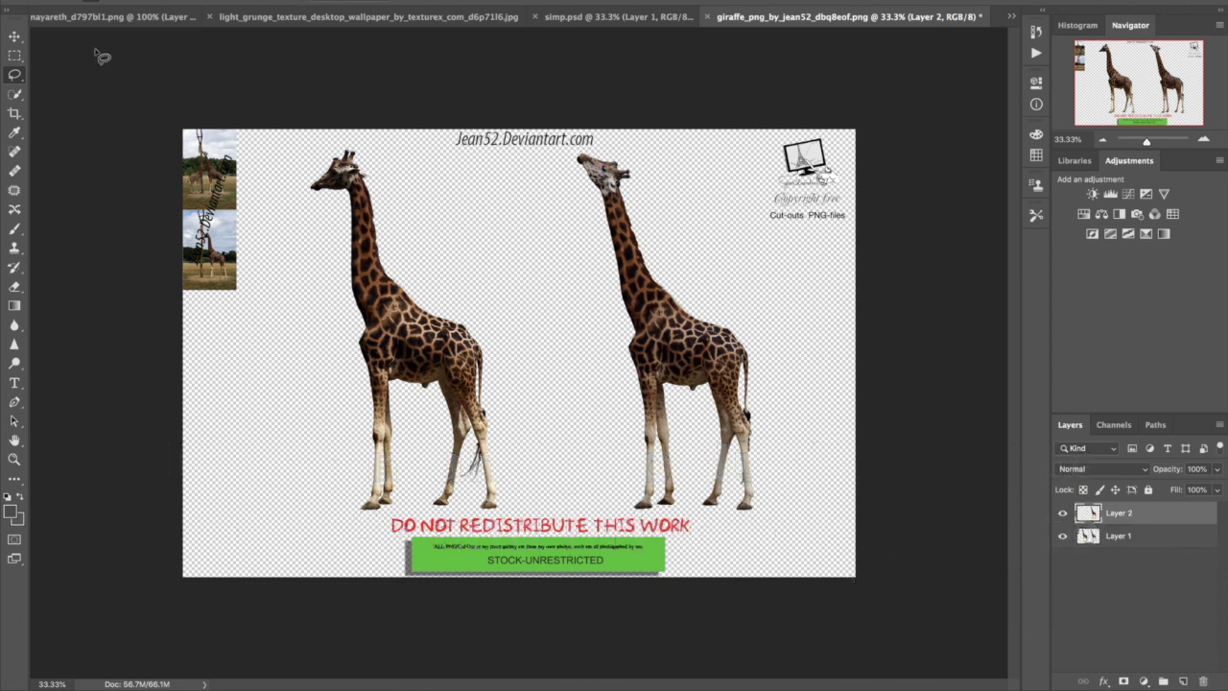
- Drag the giraffe layer into simp.psd and stand it in the field
{"action": "left_click", "coordinate": [16, 36]}
{"action": "left_click_drag", "start_coordinate": [638, 314], "coordinate": [591, 285]}
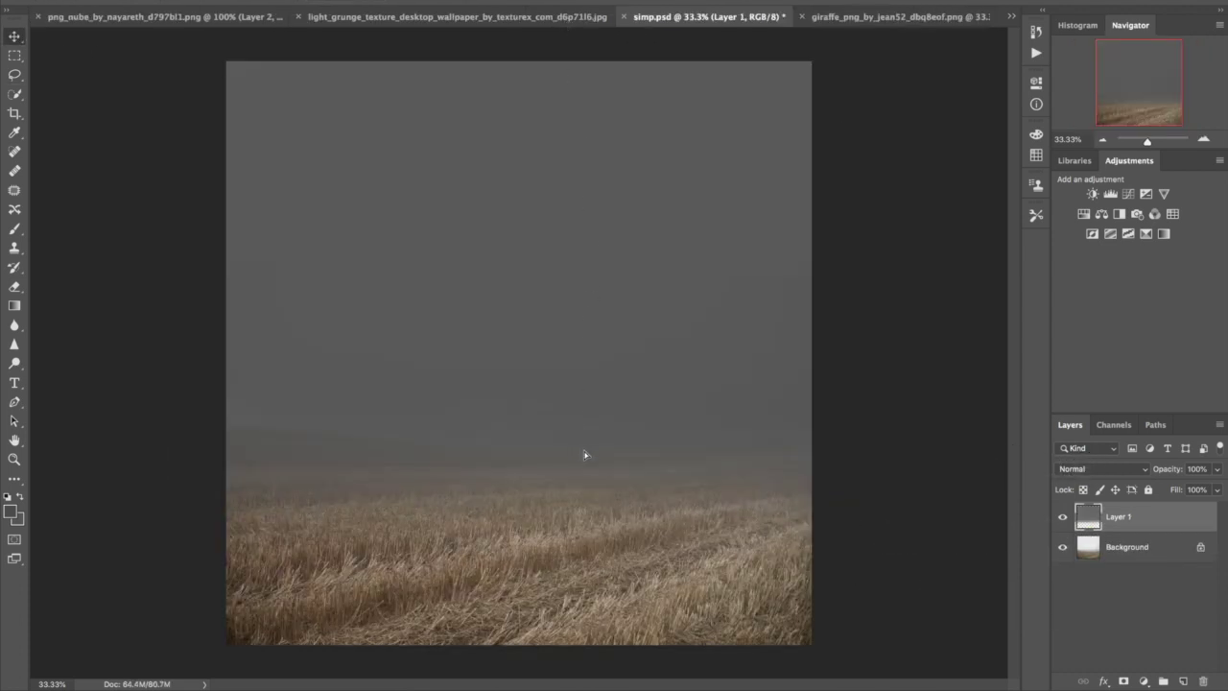
{"action": "mouse_move", "coordinate": [585, 455]}
{"action": "left_mouse_down"}
{"action": "mouse_move", "coordinate": [588, 401]}
{"action": "mouse_move", "coordinate": [564, 378]}
{"action": "left_mouse_up"}
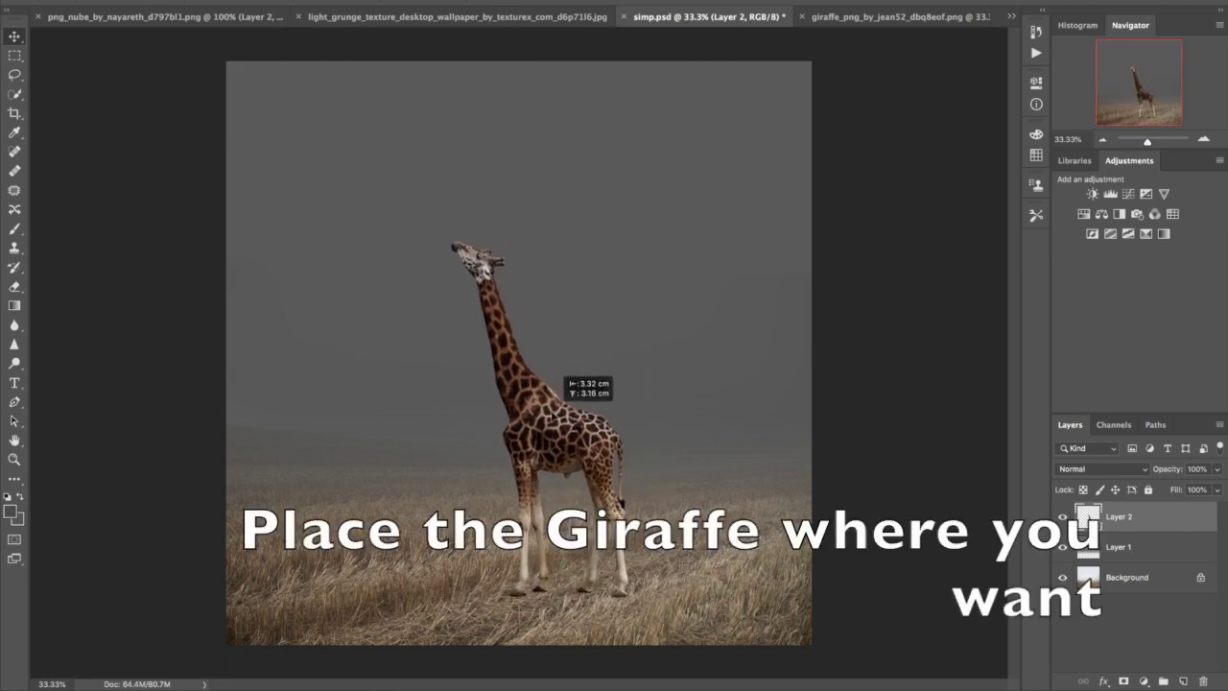
- Nudge the giraffe slightly in the field and look over the cloud stock image
{"action": "left_click_drag", "start_coordinate": [564, 380], "coordinate": [566, 378]}
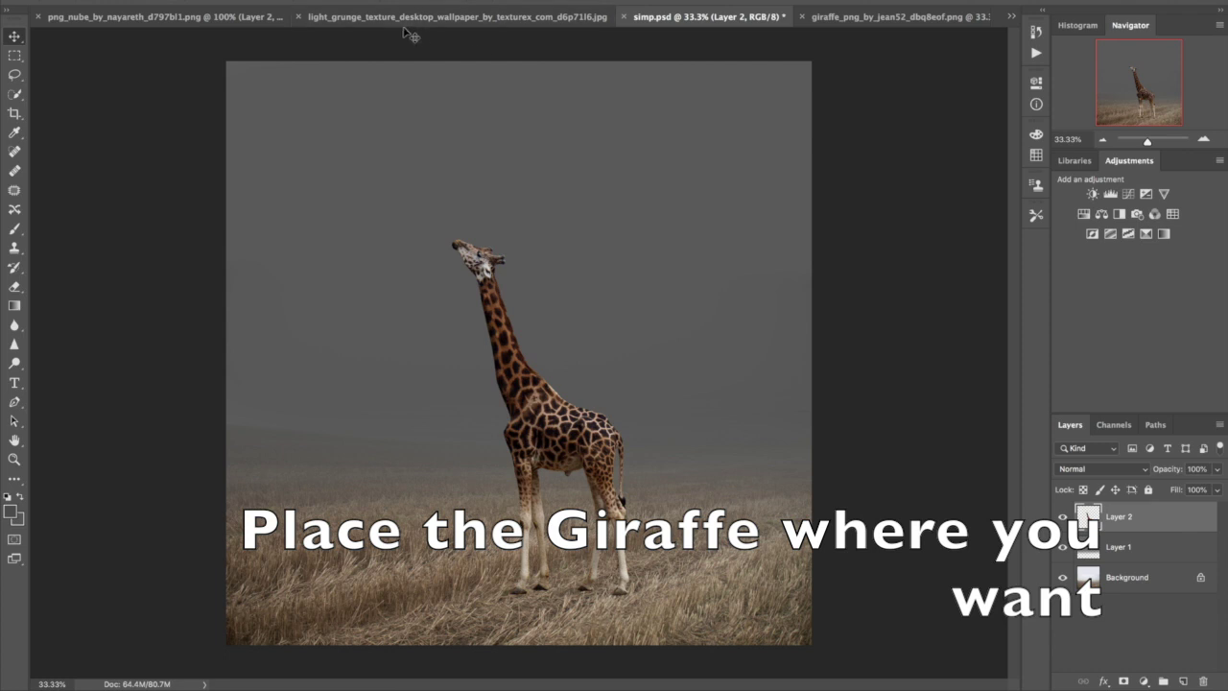
{"action": "left_click", "coordinate": [163, 16]}
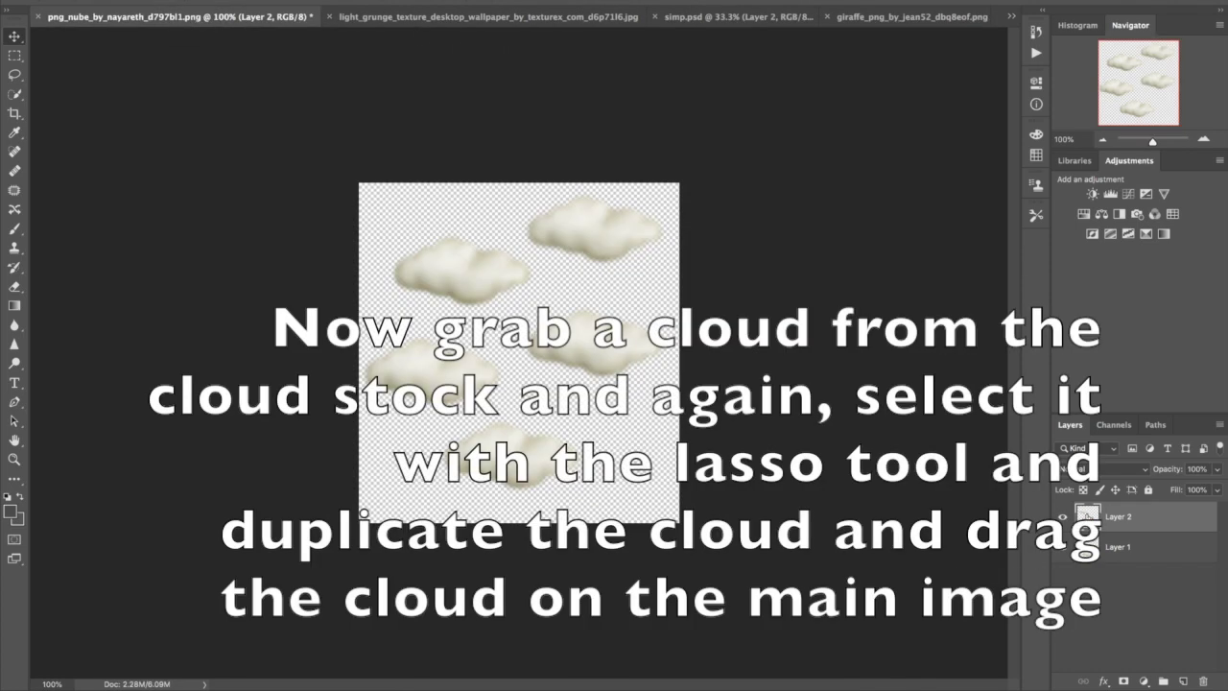
{"action": "left_click", "coordinate": [493, 16]}
- Paste the cloud into the giraffe composition and enlarge it over the giraffe's mouth
{"action": "left_click", "coordinate": [727, 16]}
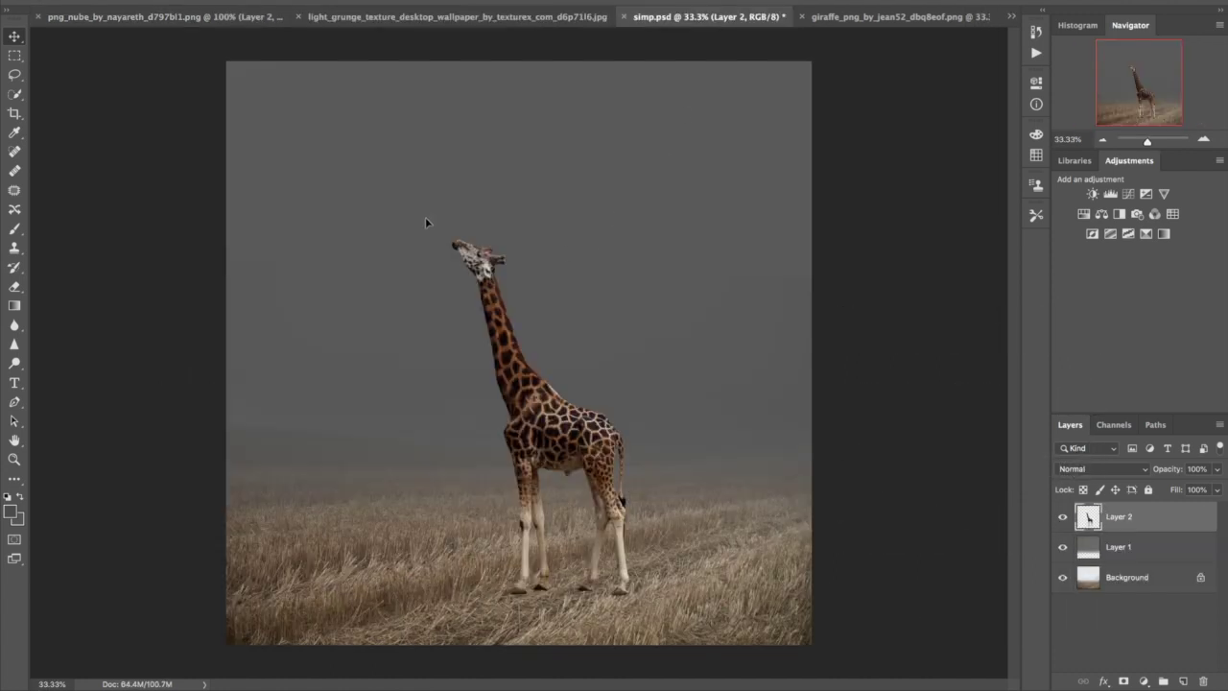
{"action": "key", "text": "ctrl+v"}
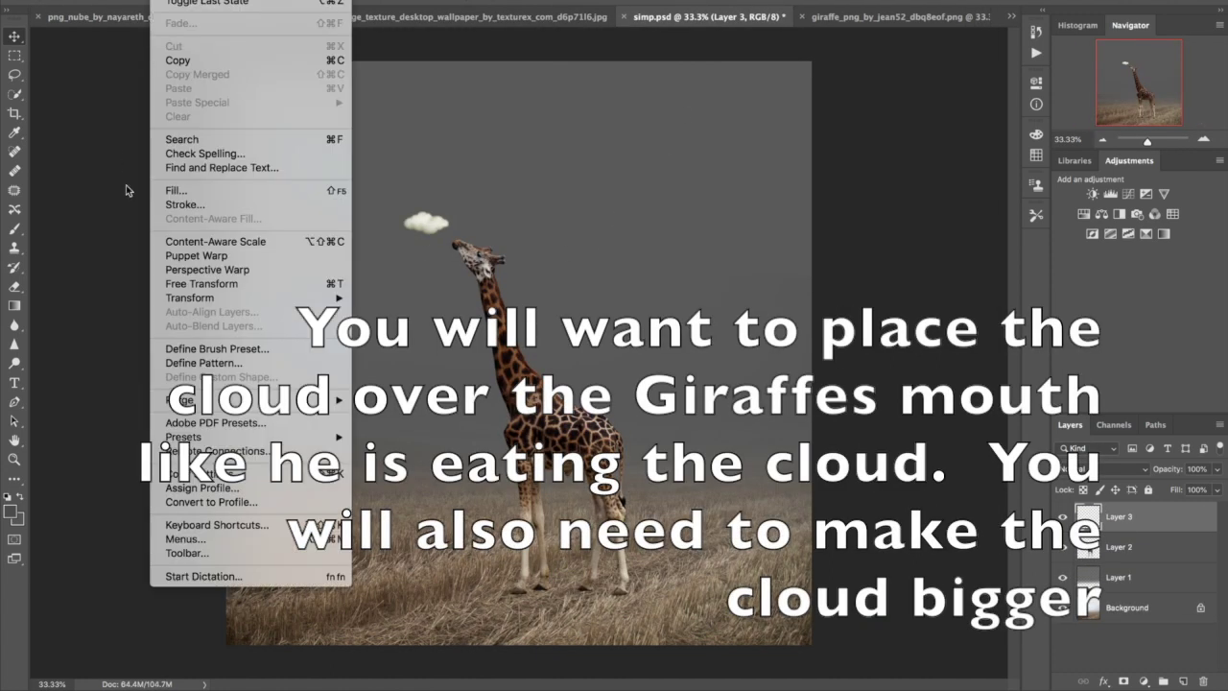
{"action": "left_click", "coordinate": [168, 284]}
{"action": "left_click_drag", "start_coordinate": [401, 234], "coordinate": [345, 265]}
{"action": "left_click_drag", "start_coordinate": [449, 207], "coordinate": [473, 197]}
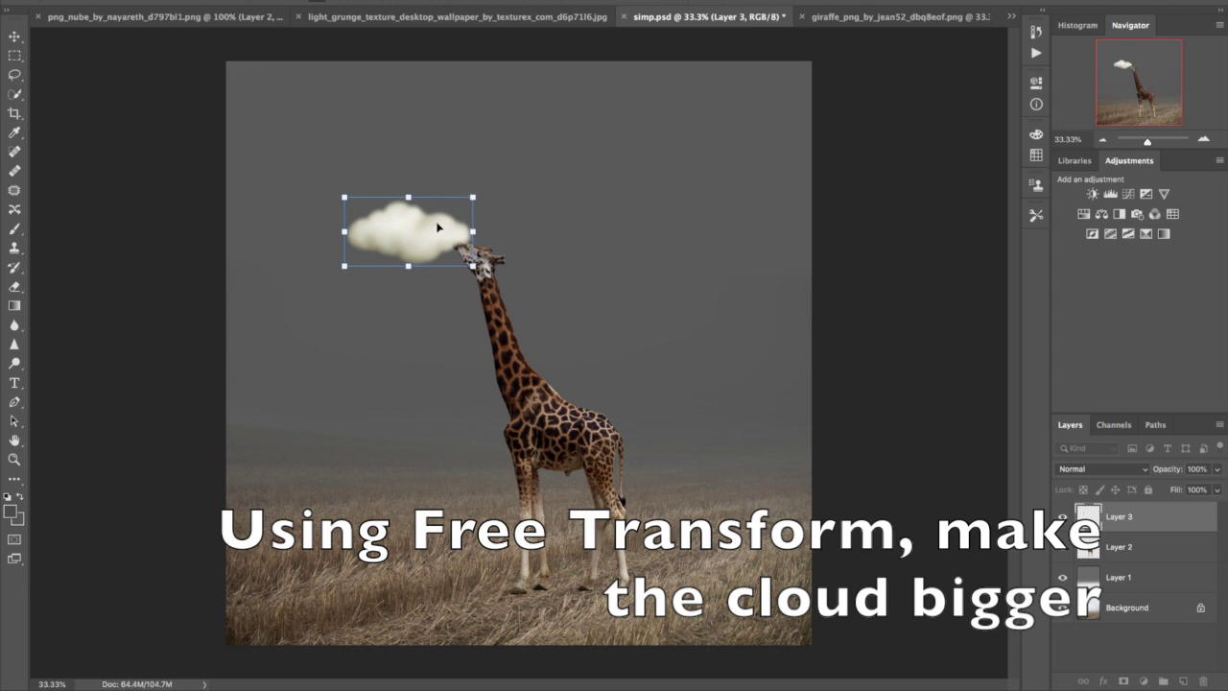
{"action": "left_click_drag", "start_coordinate": [447, 215], "coordinate": [433, 216]}
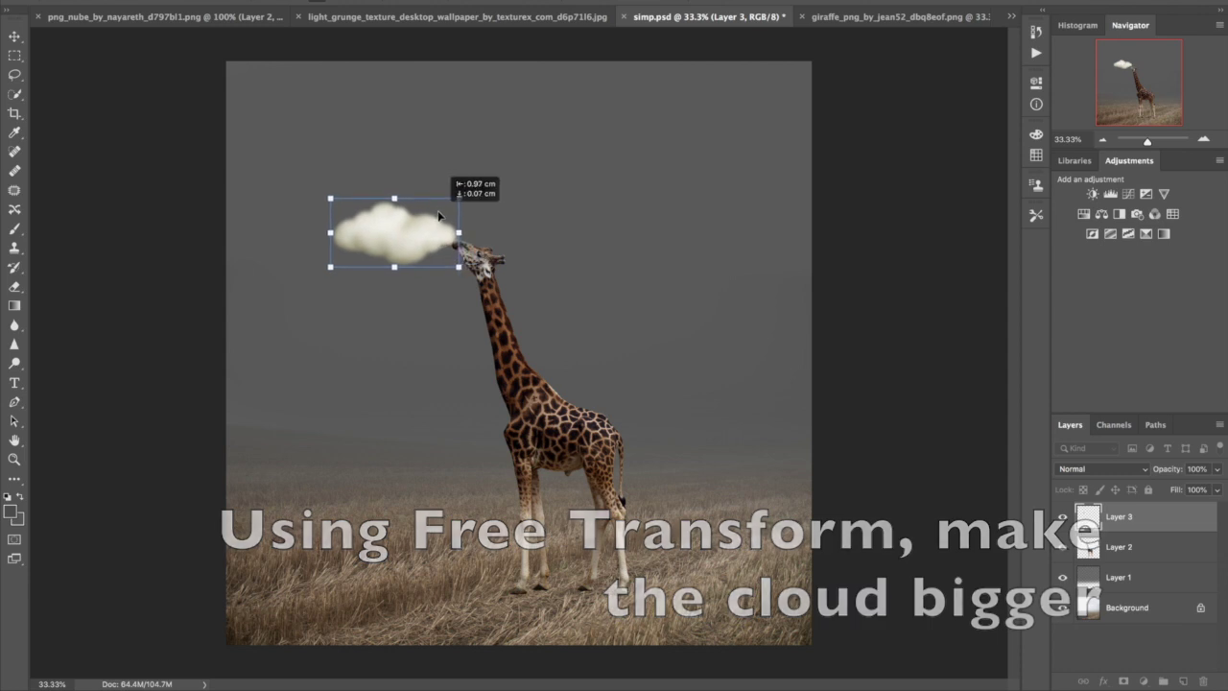
- Apply the cloud's new size and lower its opacity to about 80%
{"action": "key", "text": "Return"}
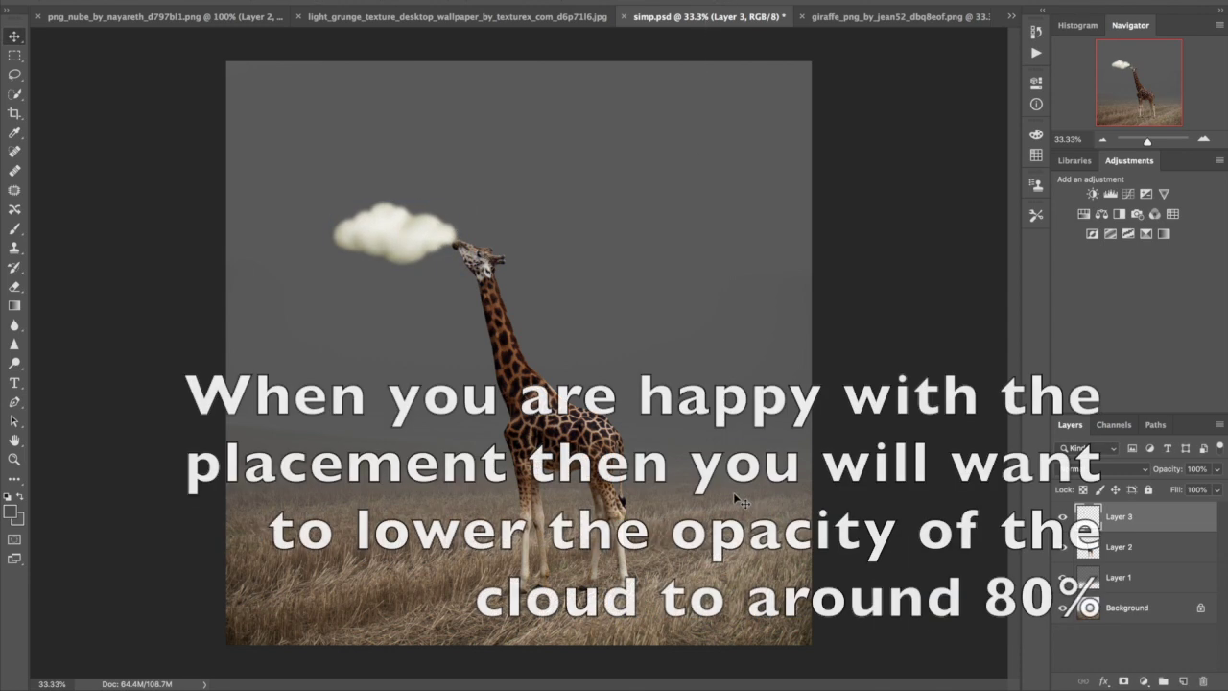
{"action": "left_click_drag", "start_coordinate": [1167, 475], "coordinate": [1160, 469]}
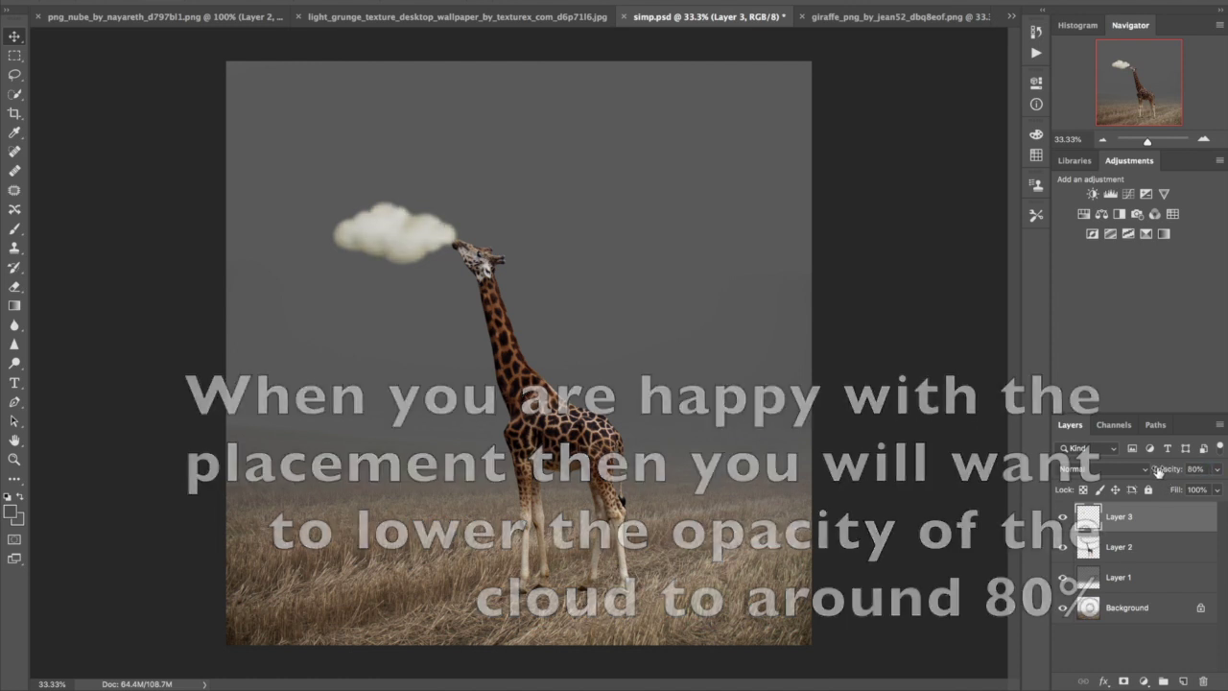
{"action": "key", "text": "ctrl+j"}
- Place cloud copies in the upper-right sky, the top-left corner and the right of the sky
{"action": "mouse_move", "coordinate": [403, 233]}
{"action": "left_mouse_down"}
{"action": "mouse_move", "coordinate": [697, 121]}
{"action": "mouse_move", "coordinate": [717, 145]}
{"action": "left_mouse_up"}
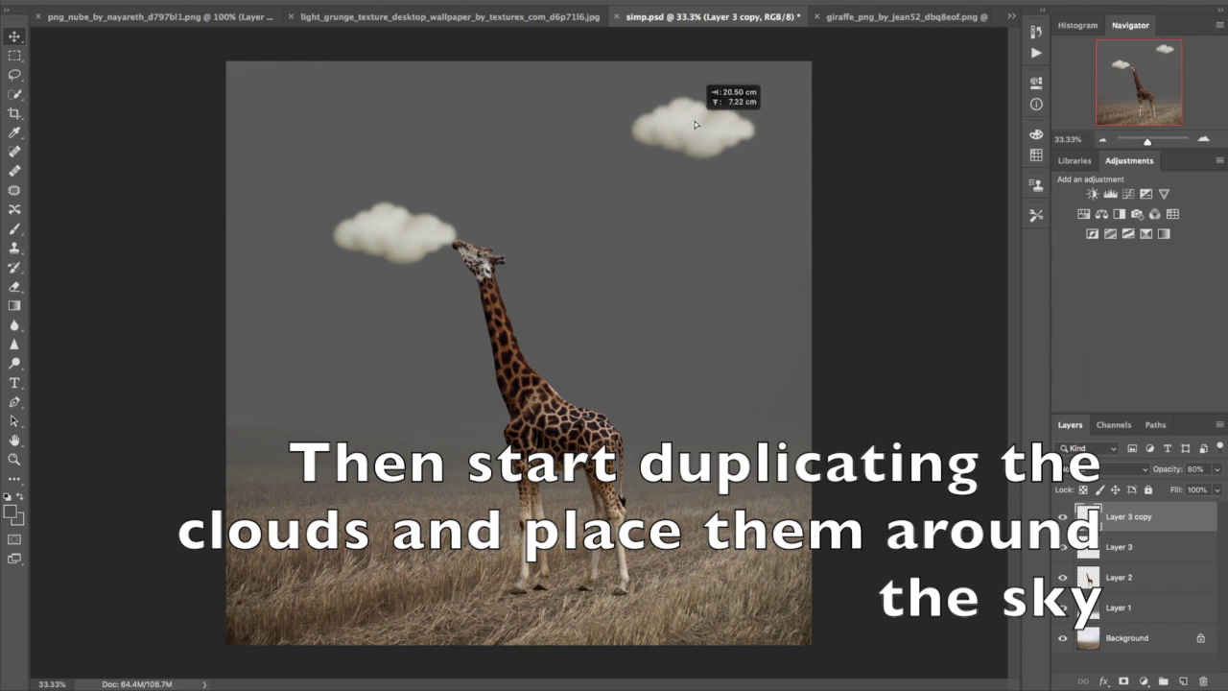
{"action": "key", "text": "ctrl+j"}
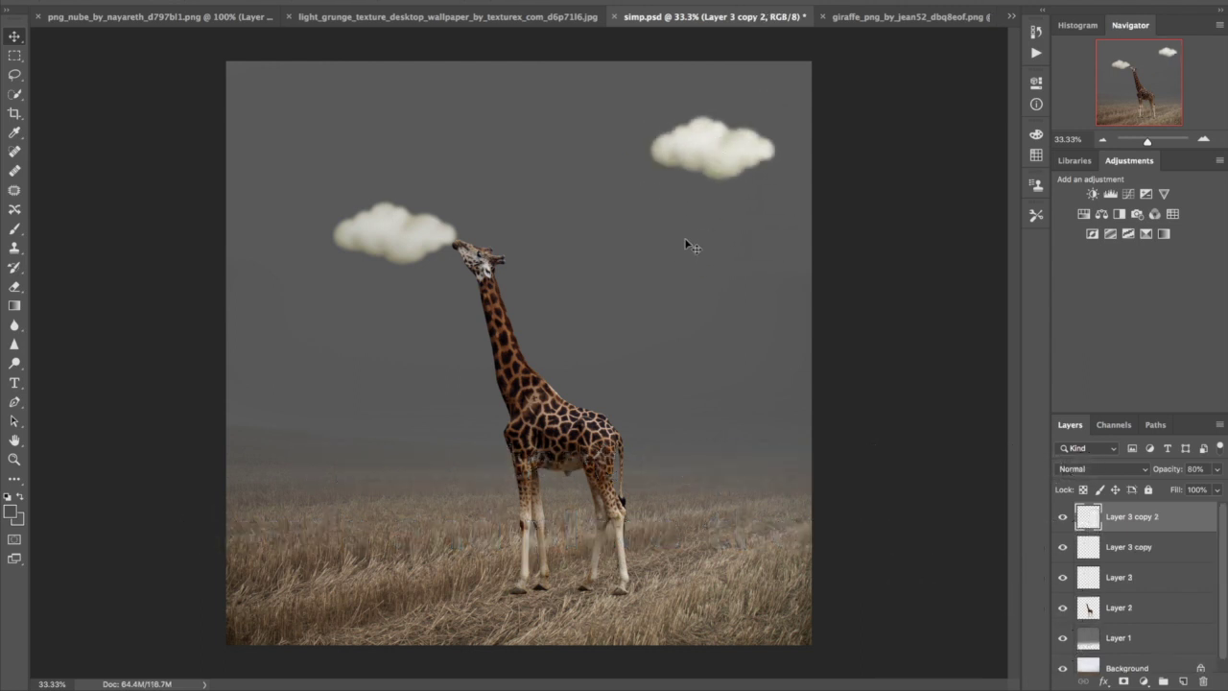
{"action": "left_click_drag", "start_coordinate": [699, 149], "coordinate": [269, 77]}
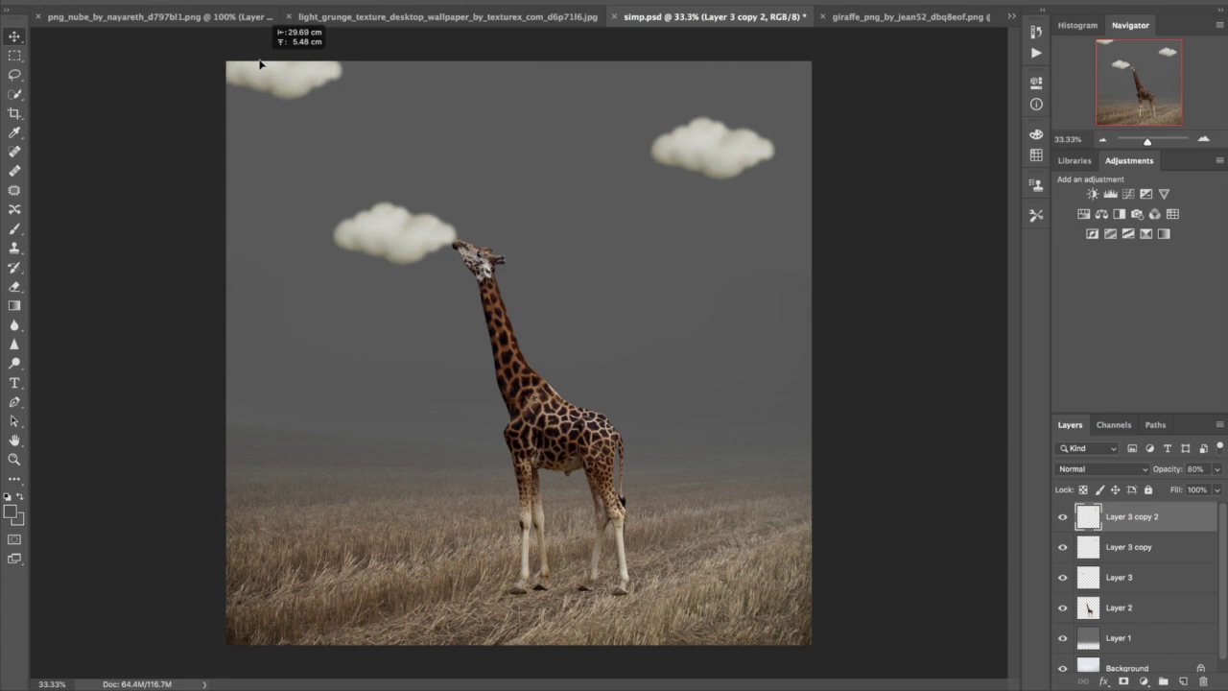
{"action": "key", "text": "ctrl+j"}
{"action": "mouse_move", "coordinate": [285, 73]}
{"action": "left_mouse_down"}
{"action": "mouse_move", "coordinate": [687, 368]}
{"action": "mouse_move", "coordinate": [695, 352]}
{"action": "mouse_move", "coordinate": [583, 225]}
{"action": "left_mouse_up"}
{"action": "key", "text": "ctrl+j"}
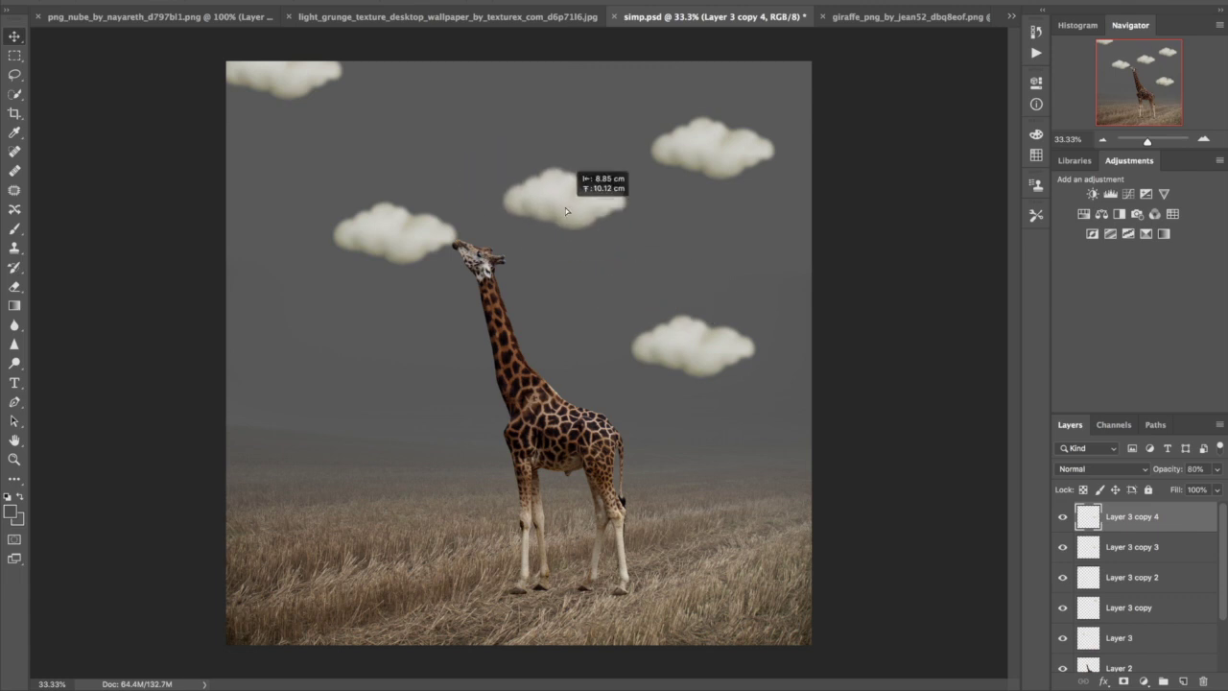
{"action": "left_click", "coordinate": [168, 0]}
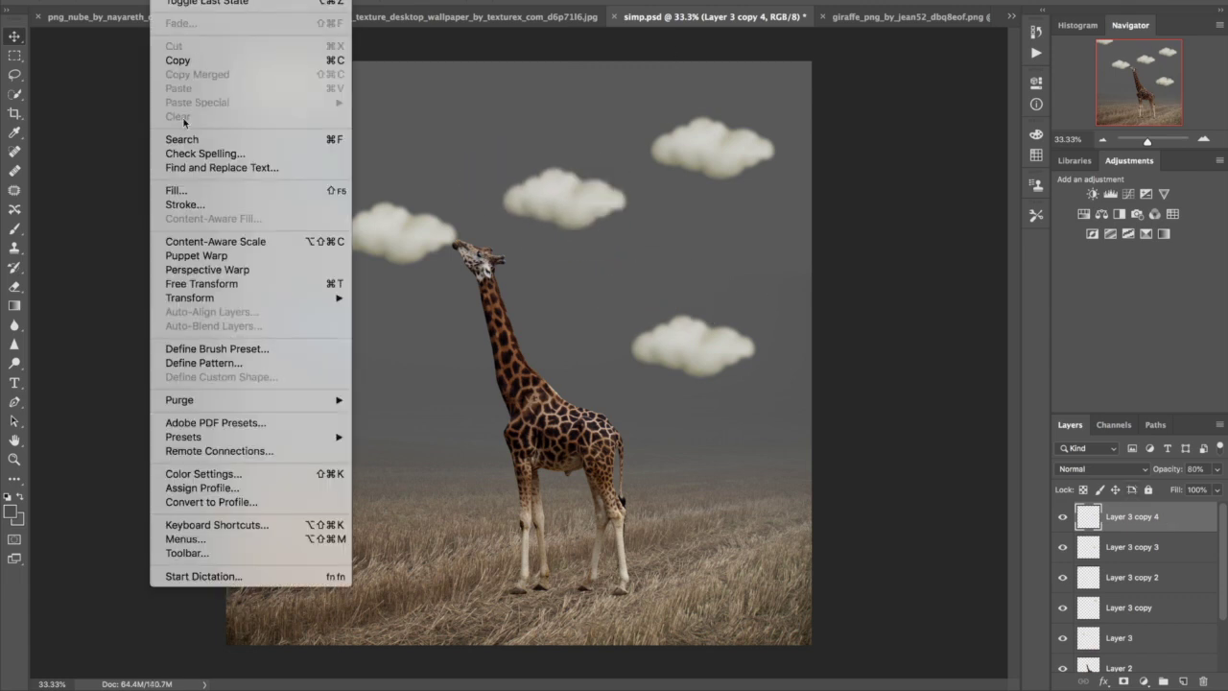
- Shrink the middle cloud, set it to 50% opacity, and move a copy lower in the sky
{"action": "left_click", "coordinate": [192, 282]}
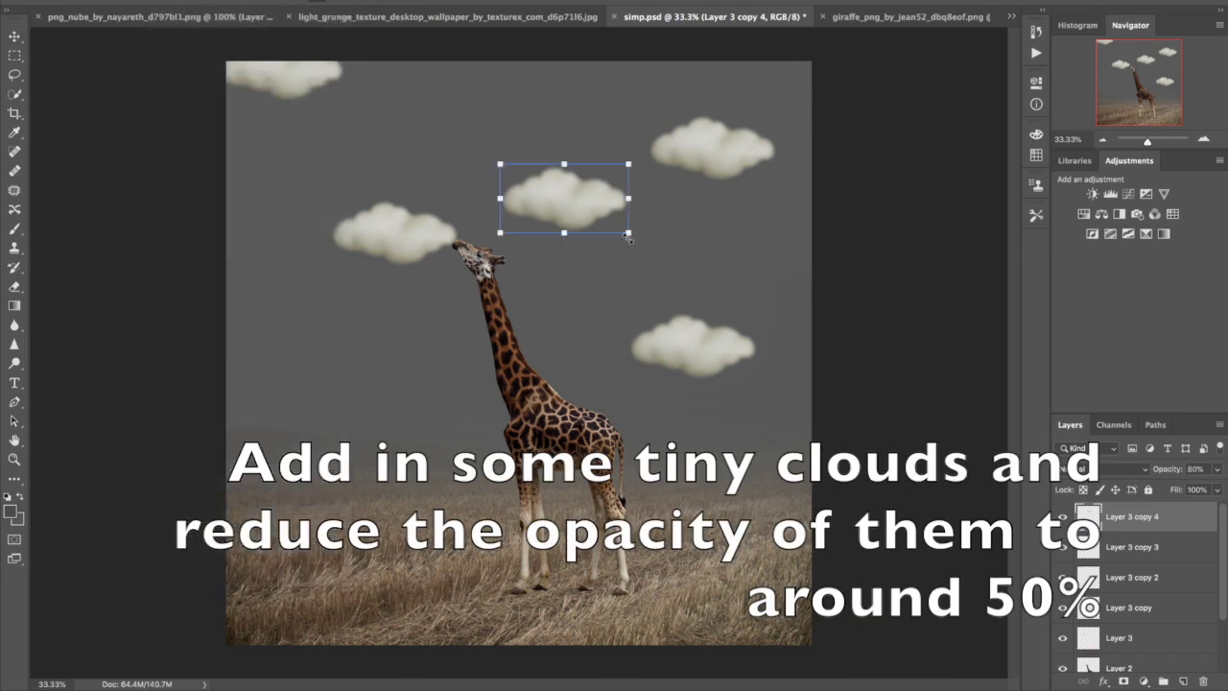
{"action": "mouse_move", "coordinate": [626, 231]}
{"action": "left_mouse_down"}
{"action": "mouse_move", "coordinate": [573, 202]}
{"action": "mouse_move", "coordinate": [518, 143]}
{"action": "left_mouse_up"}
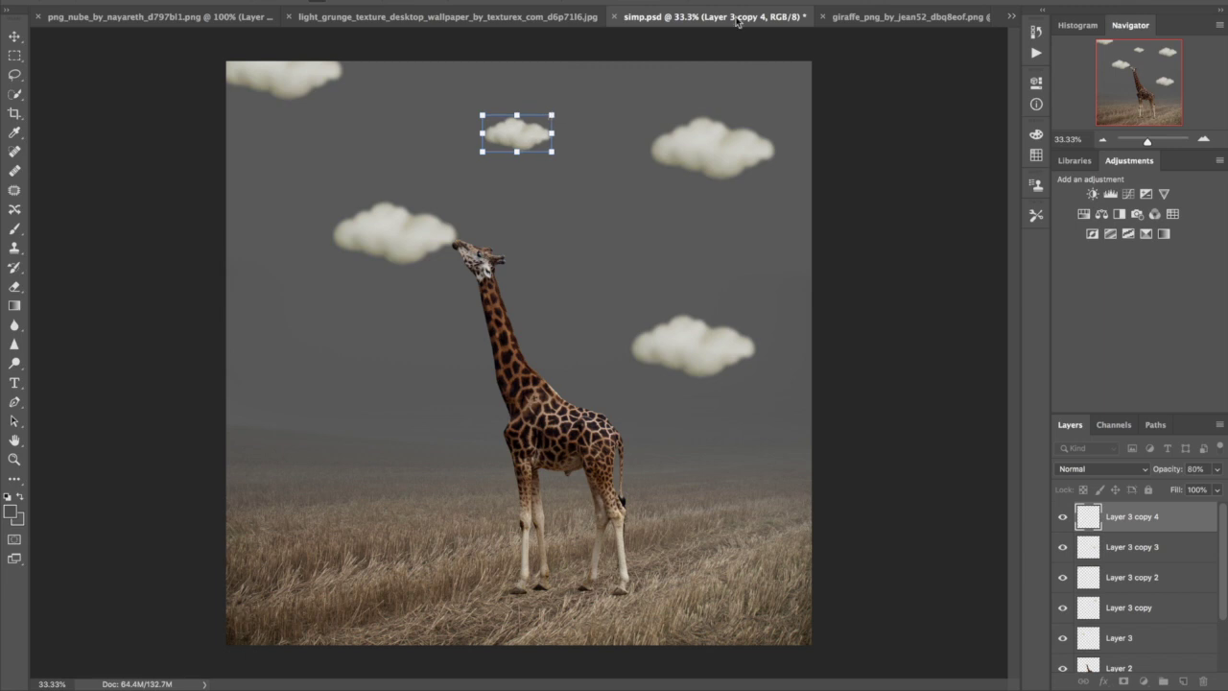
{"action": "key", "text": "Return"}
{"action": "left_click", "coordinate": [1177, 474]}
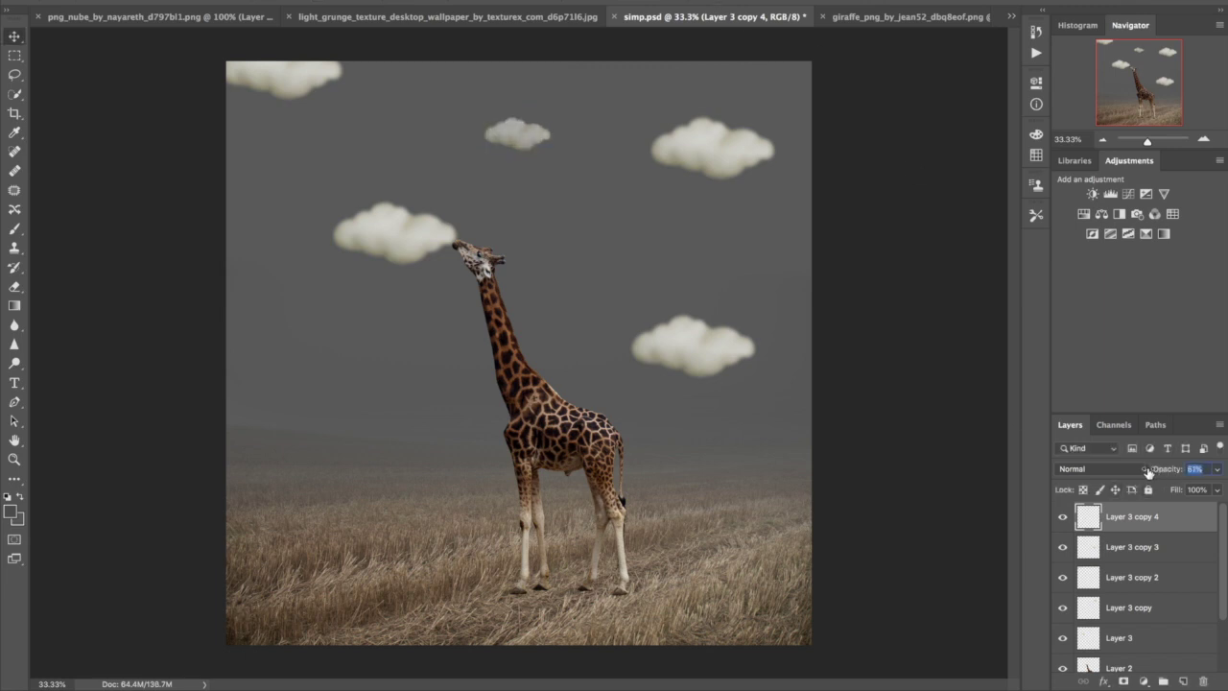
{"action": "mouse_move", "coordinate": [521, 131]}
{"action": "left_mouse_down"}
{"action": "mouse_move", "coordinate": [620, 244]}
{"action": "mouse_move", "coordinate": [379, 372]}
{"action": "left_mouse_up"}
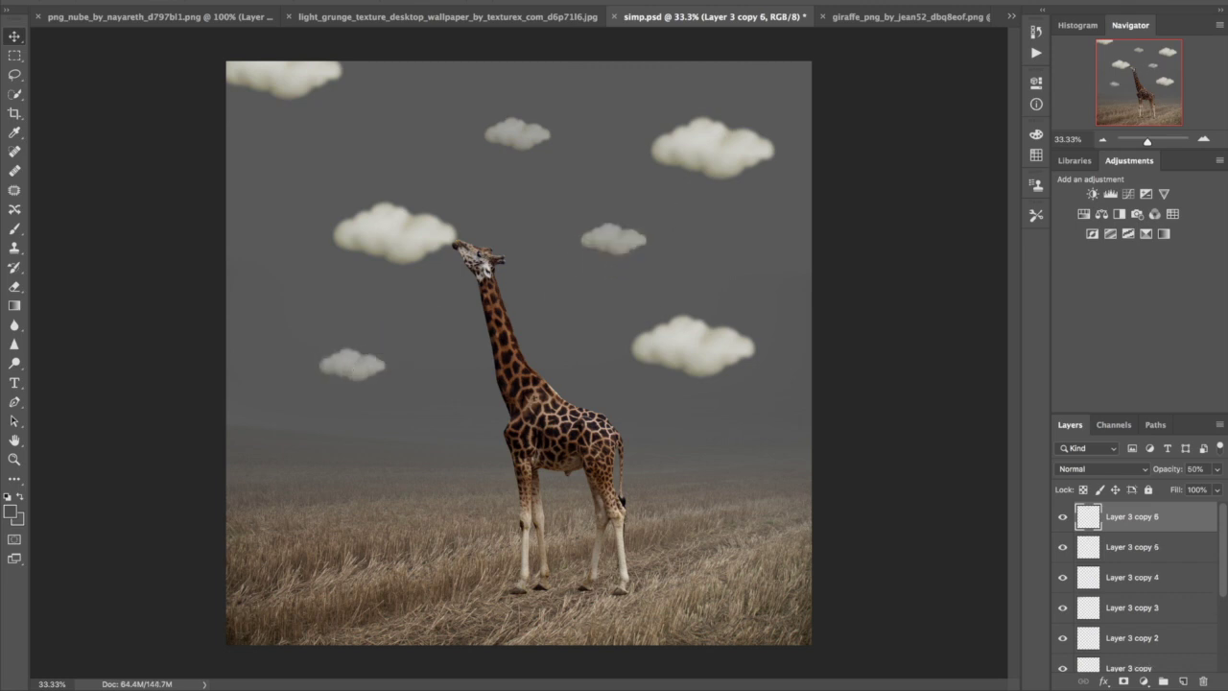
- Scale the left small cloud down even smaller with Free Transform
{"action": "left_click", "coordinate": [168, 0]}
{"action": "left_click", "coordinate": [201, 283]}
{"action": "left_click_drag", "start_coordinate": [389, 343], "coordinate": [377, 355]}
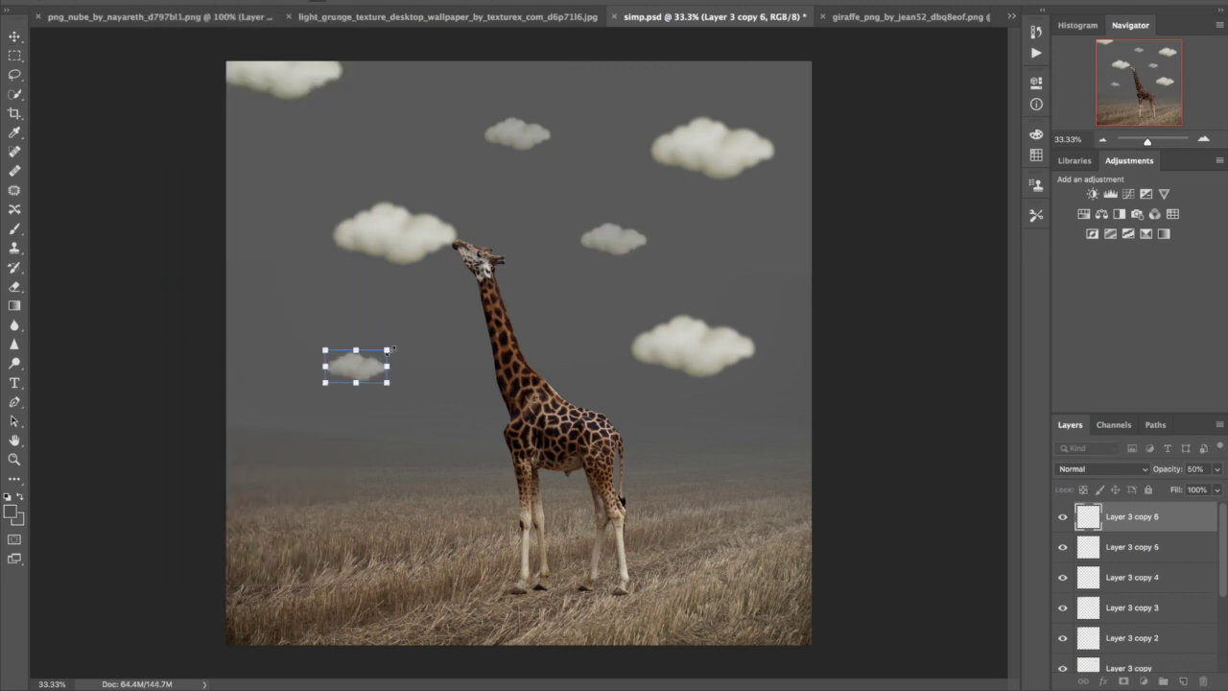
{"action": "key", "text": "Return"}
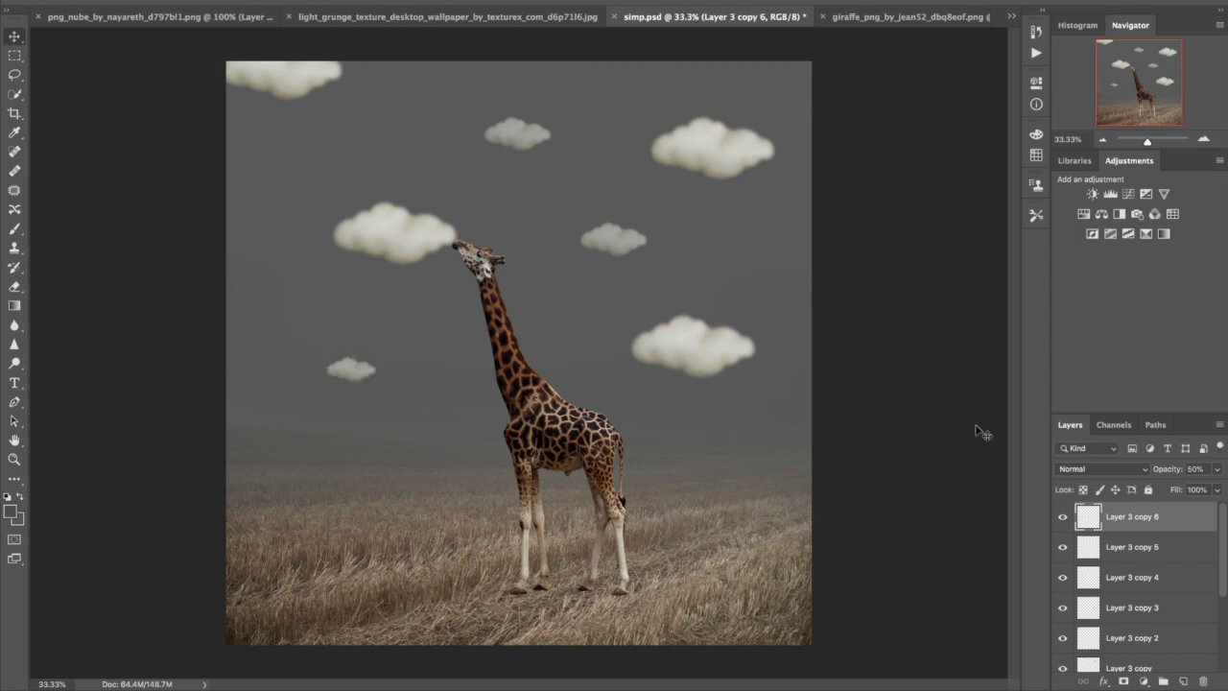
{"action": "scroll", "coordinate": [1169, 603], "scroll_direction": "down", "scroll_amount": 5}
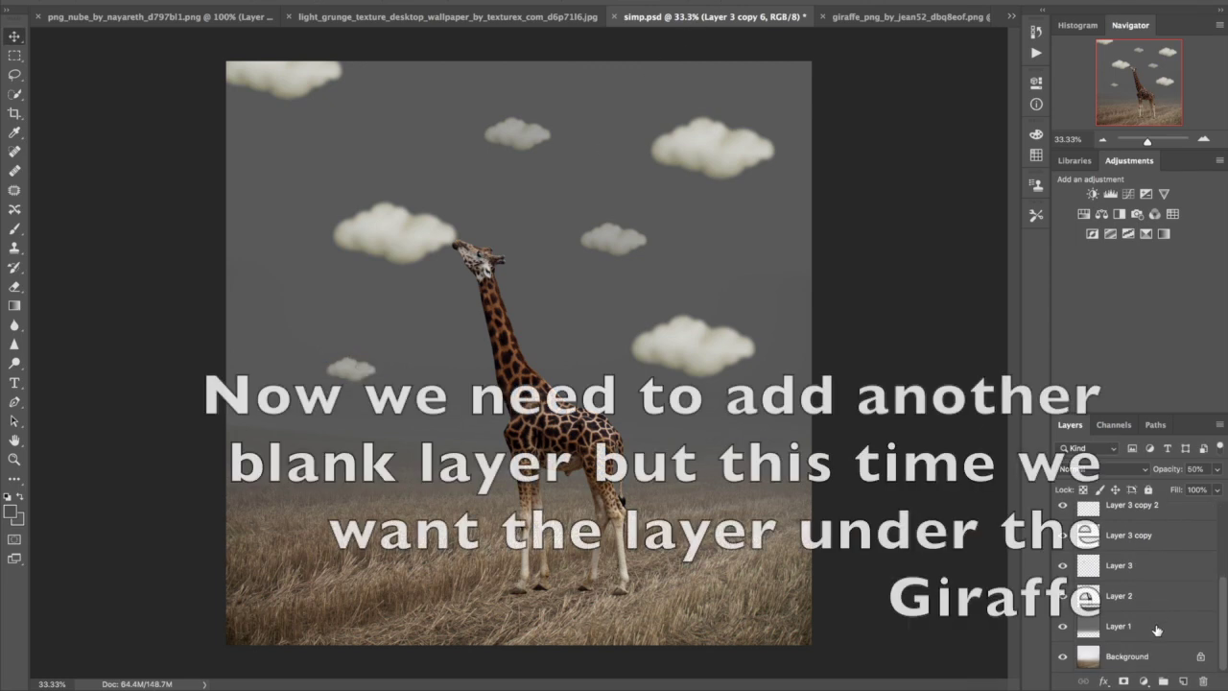
- Add a new blank layer above Layer 1 and reset the colours to black over white
{"action": "left_click", "coordinate": [1157, 628]}
{"action": "left_click", "coordinate": [1184, 680]}
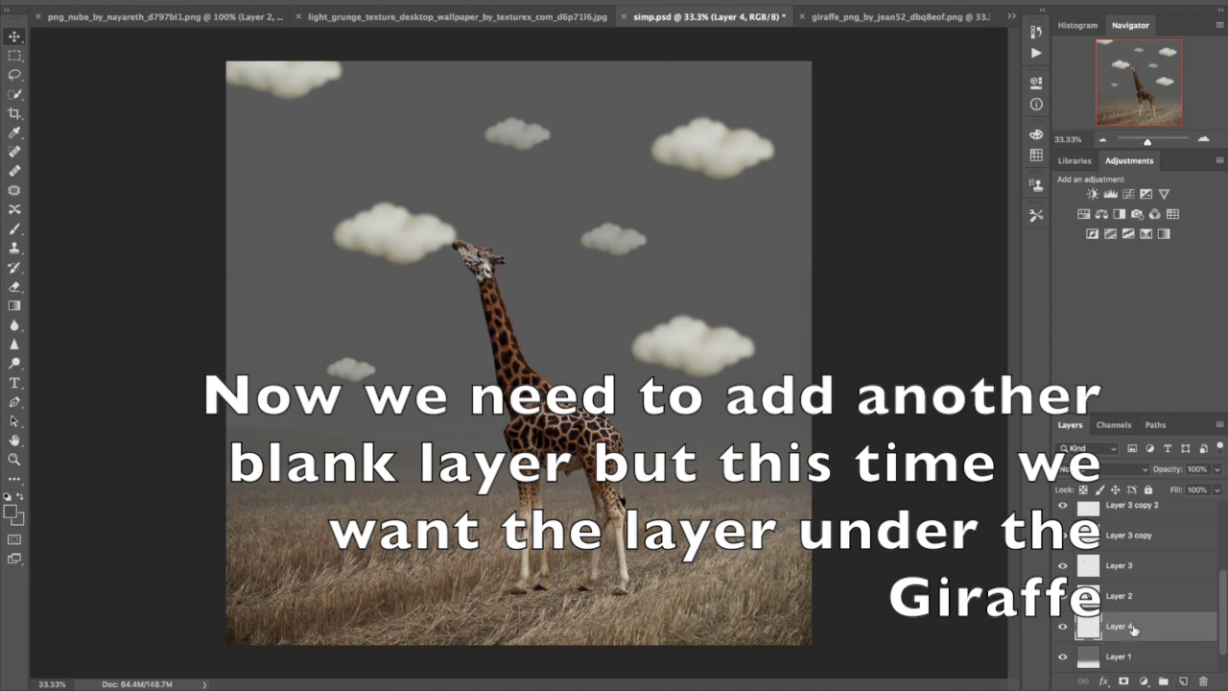
{"action": "left_click", "coordinate": [7, 497]}
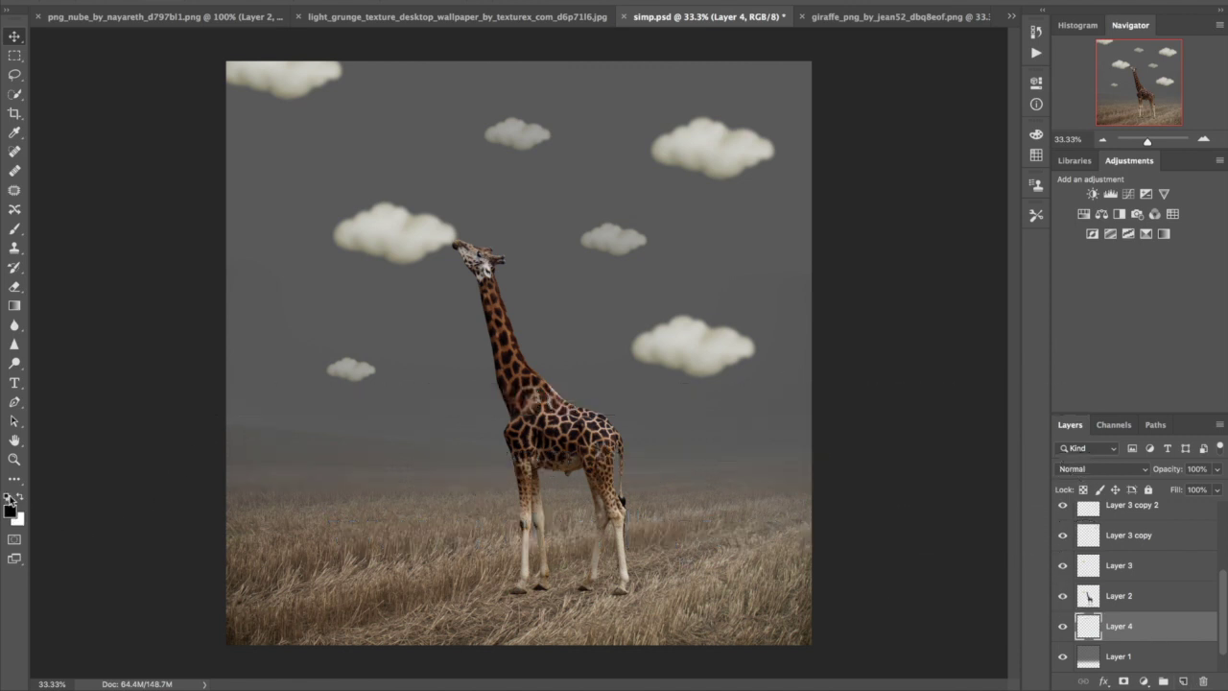
{"action": "left_click", "coordinate": [14, 229]}
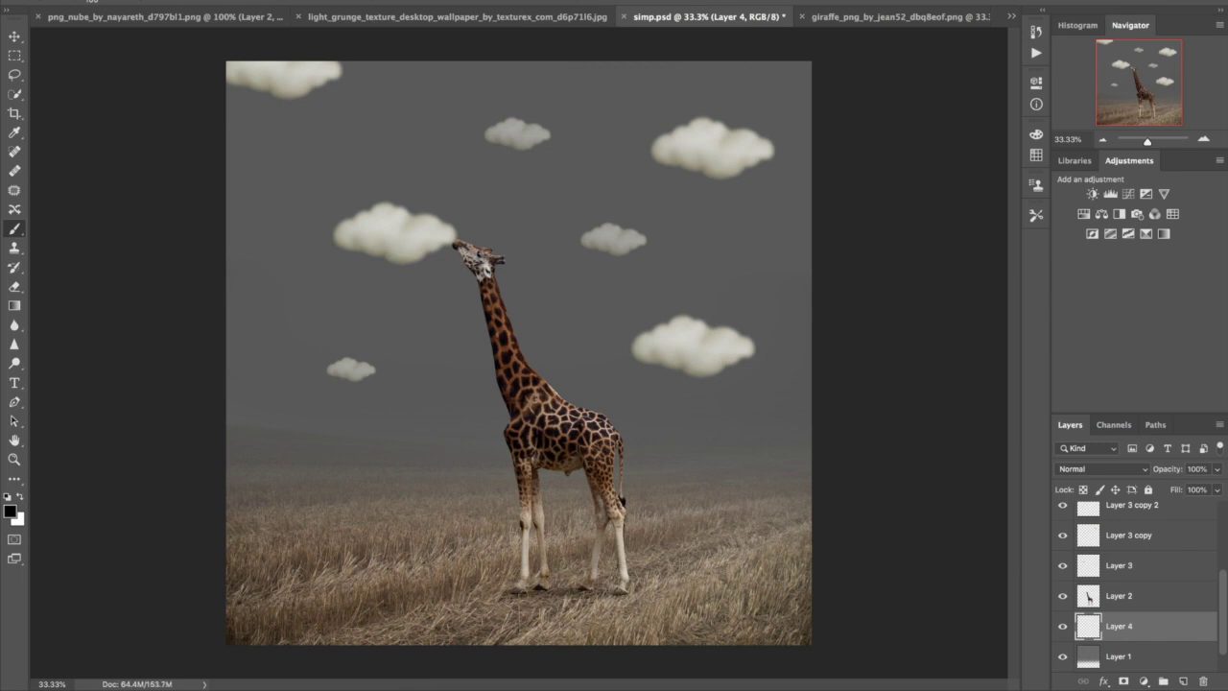
{"action": "scroll", "coordinate": [1171, 595], "scroll_direction": "up", "scroll_amount": 4}
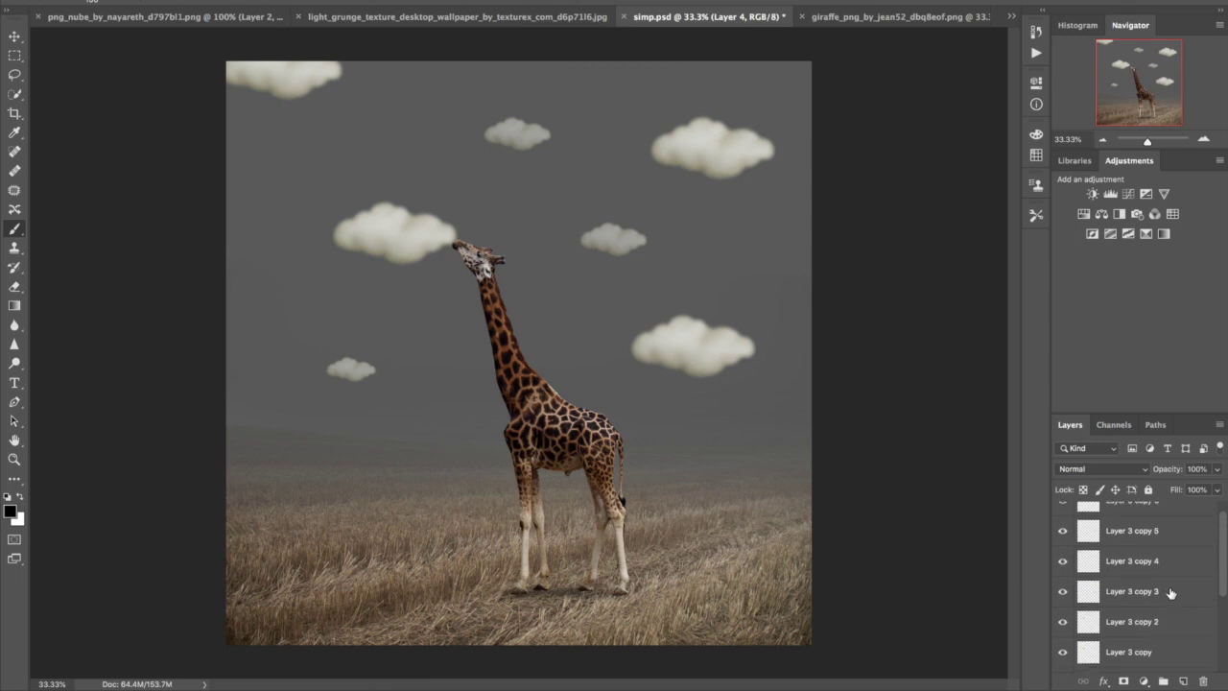
{"action": "left_click", "coordinate": [1157, 516]}
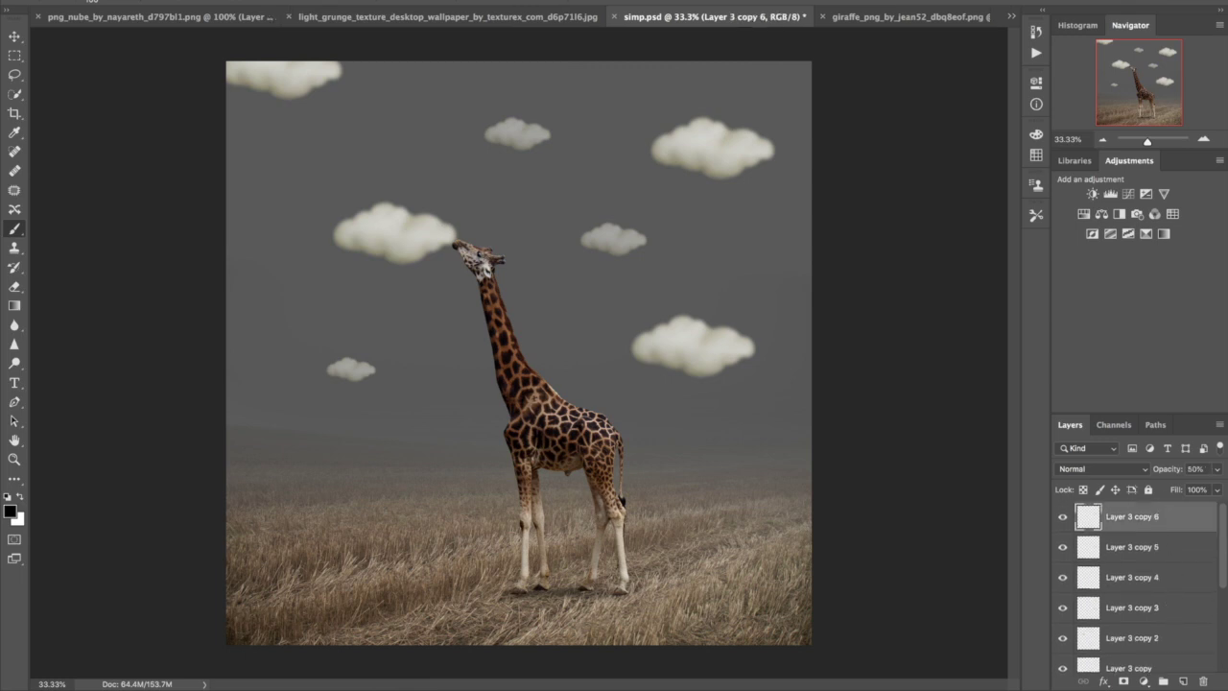
- Add a radial, reversed gradient fill layer with angle 38.45
{"action": "left_click", "coordinate": [1144, 682]}
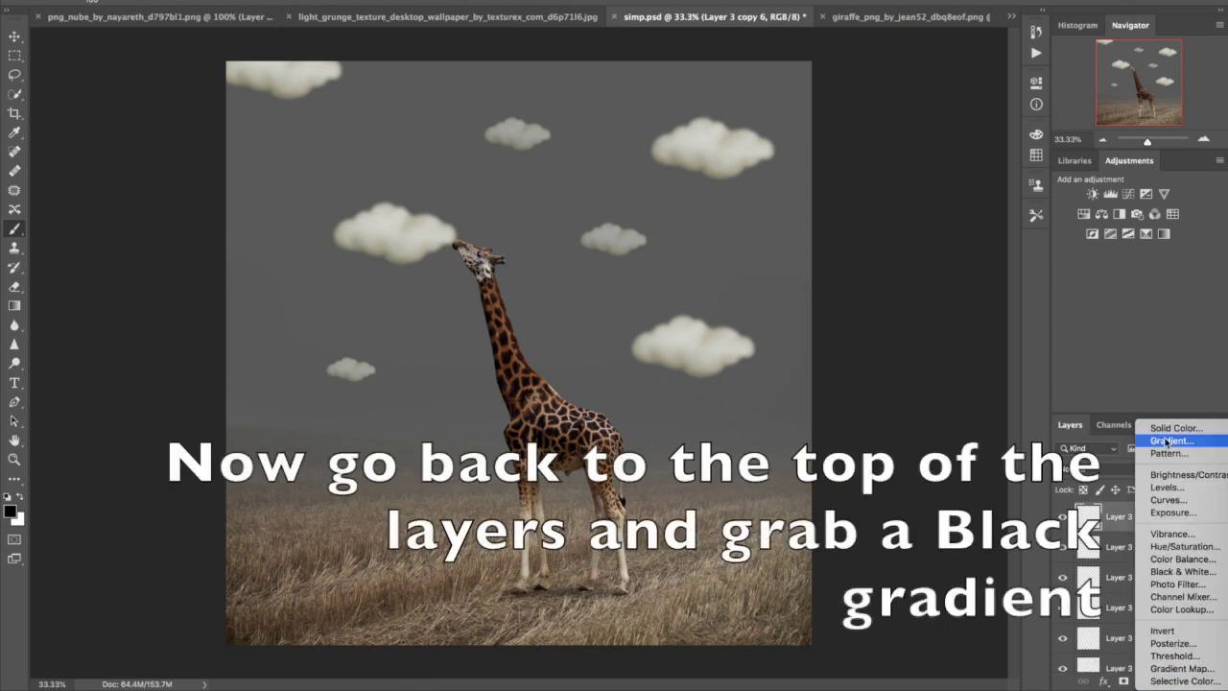
{"action": "left_click", "coordinate": [1166, 440]}
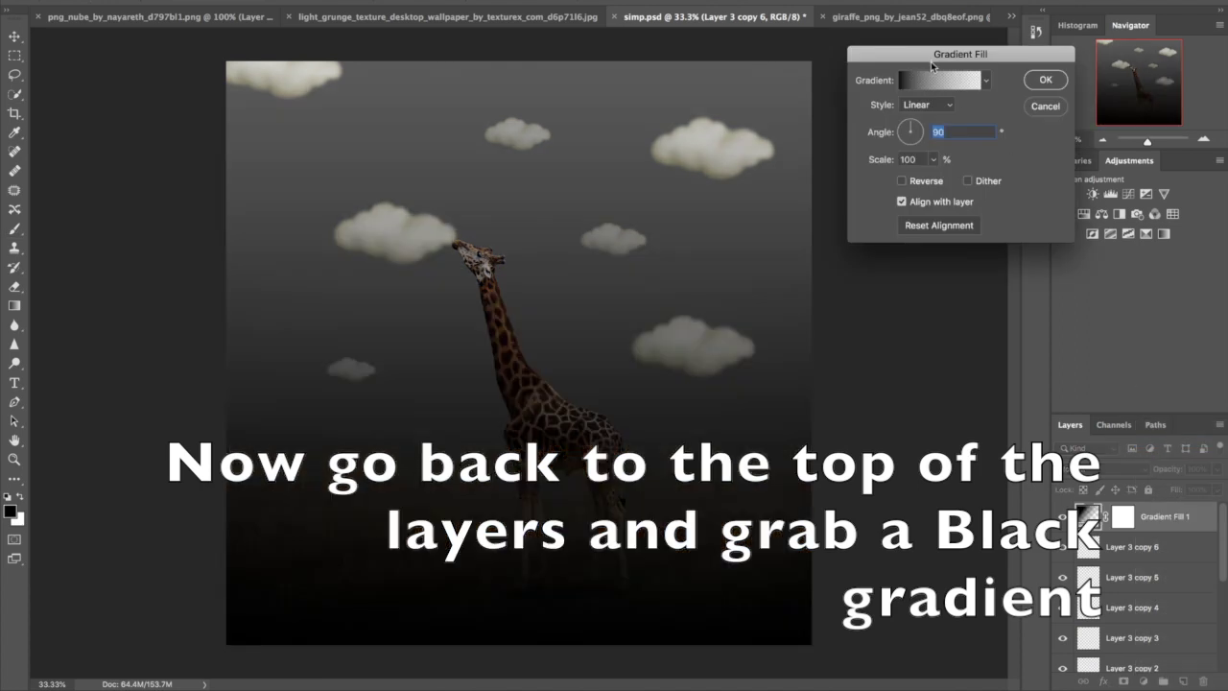
{"action": "left_click", "coordinate": [921, 105]}
{"action": "left_click", "coordinate": [916, 119]}
{"action": "left_click", "coordinate": [901, 181]}
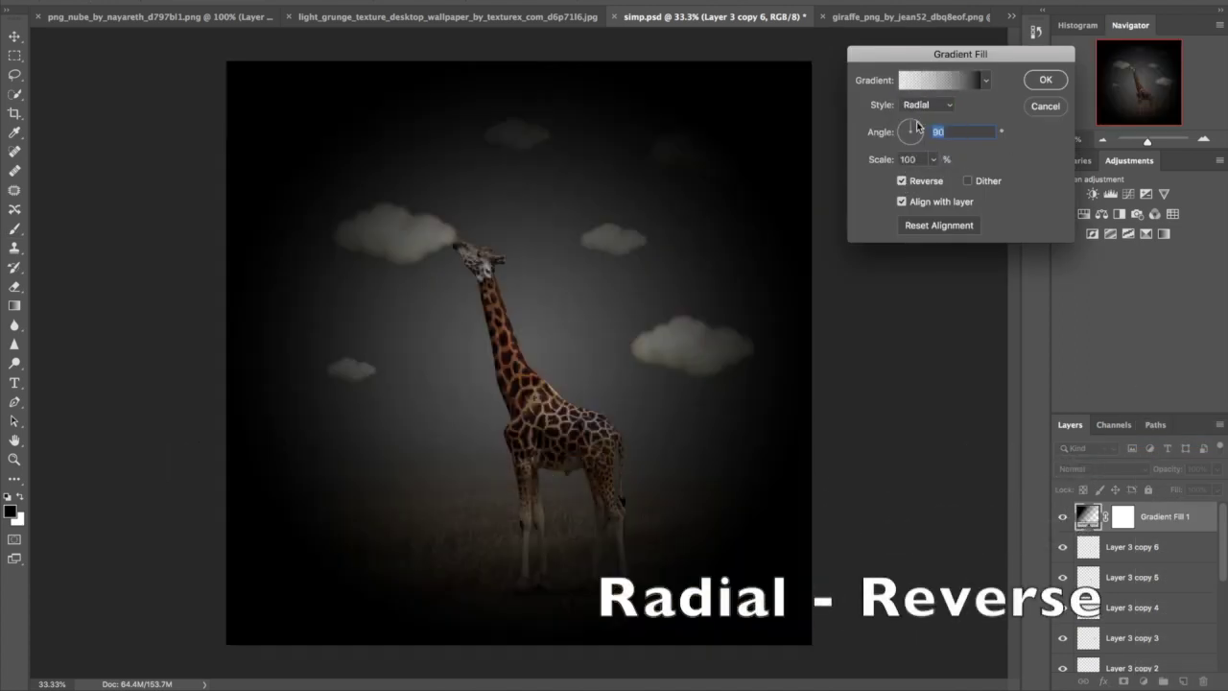
{"action": "left_click", "coordinate": [917, 126]}
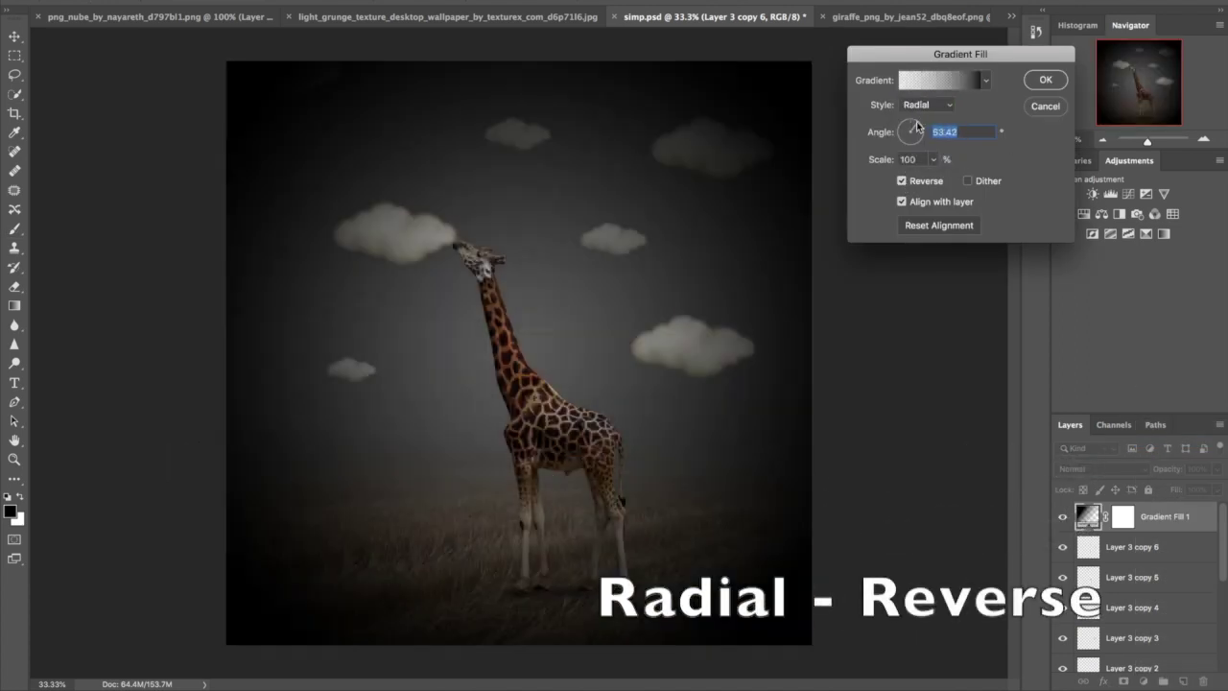
{"action": "left_click", "coordinate": [919, 126]}
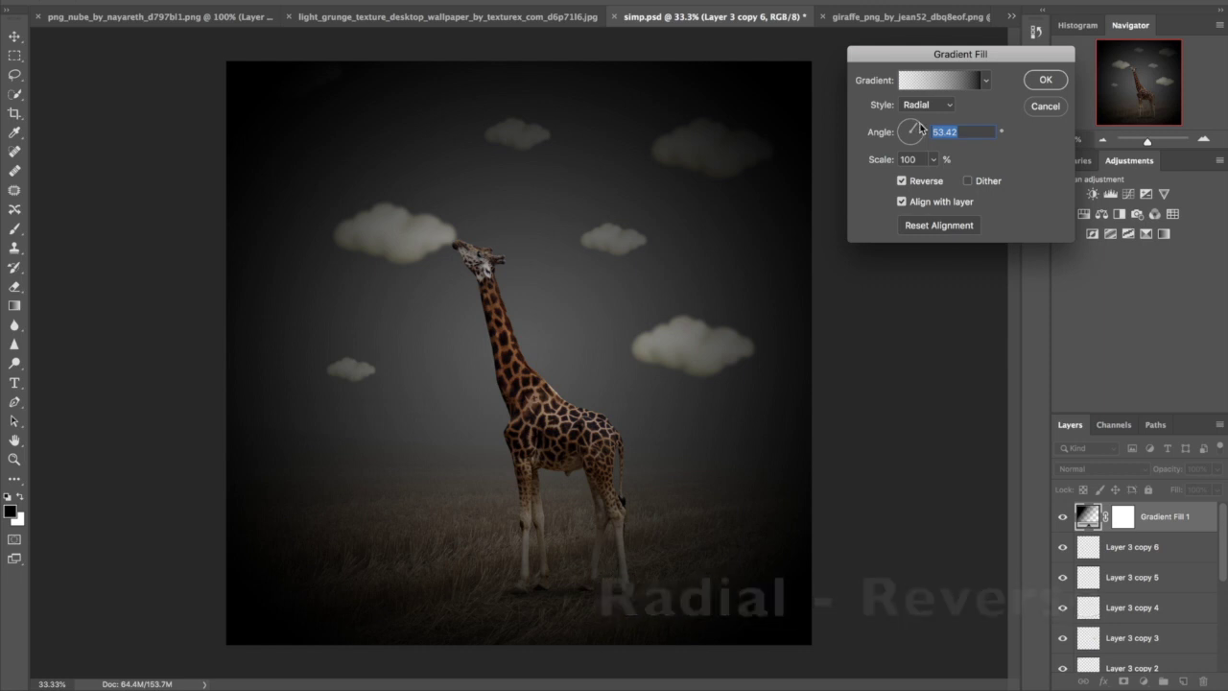
{"action": "left_click", "coordinate": [1045, 80]}
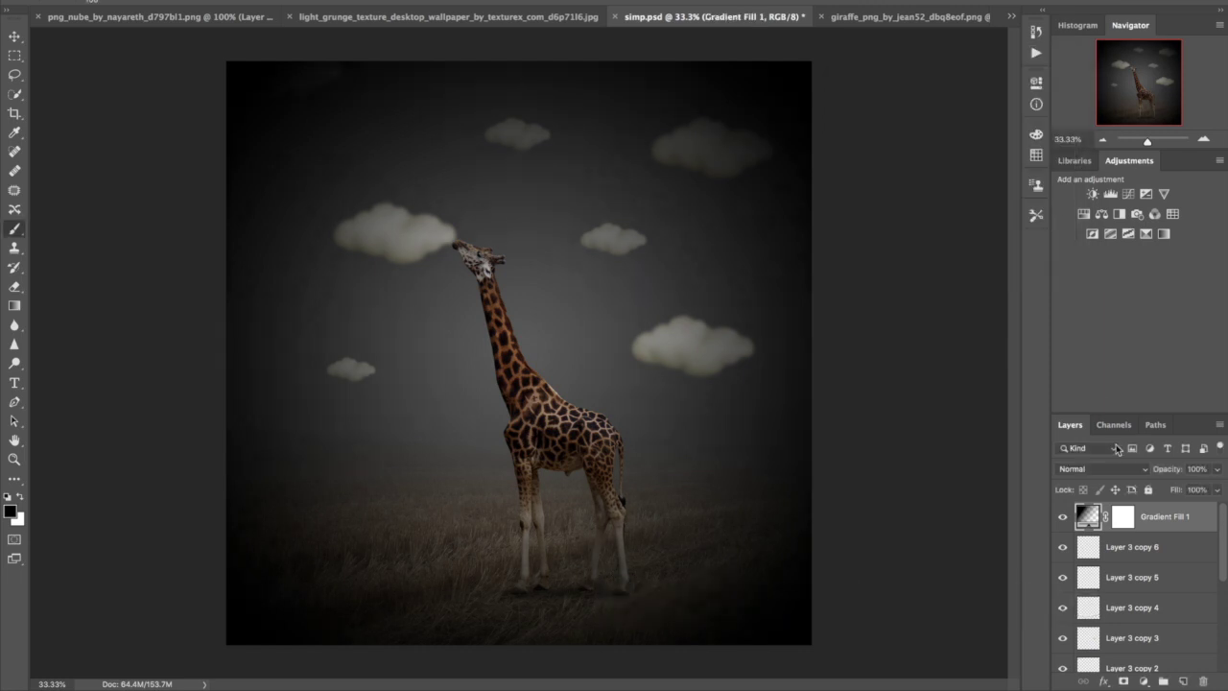
- Blend the gradient fill layer as Soft Light at 50% opacity
{"action": "left_click", "coordinate": [1102, 468]}
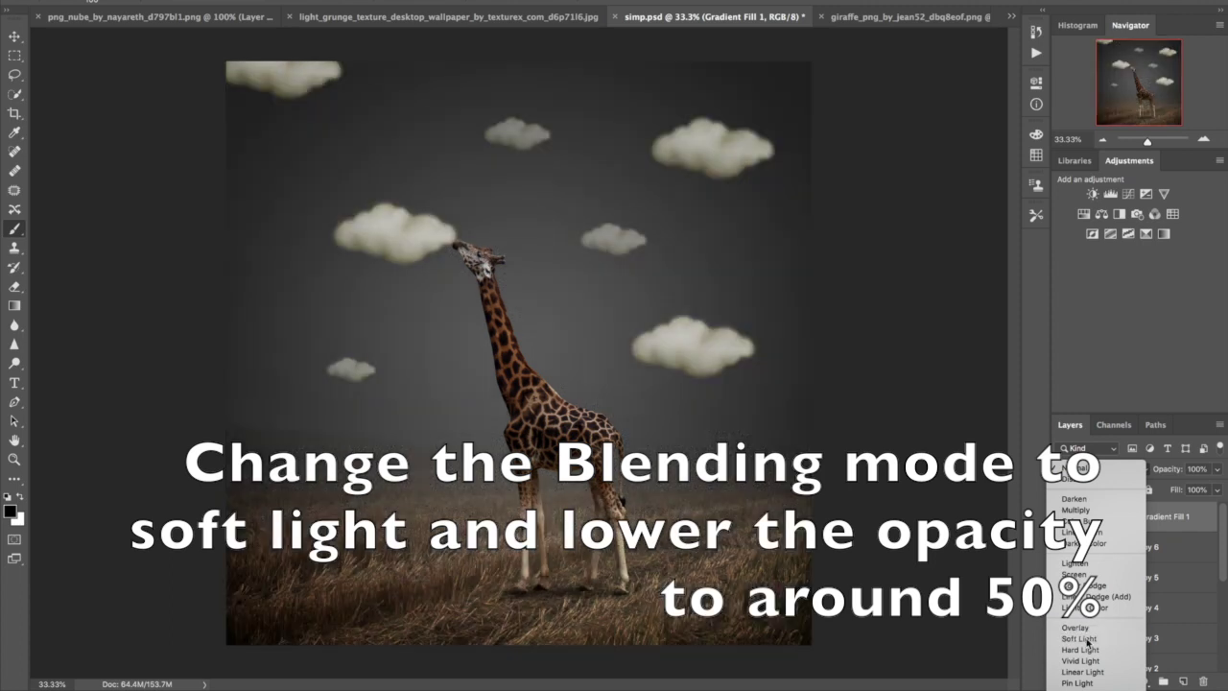
{"action": "left_click", "coordinate": [1076, 639]}
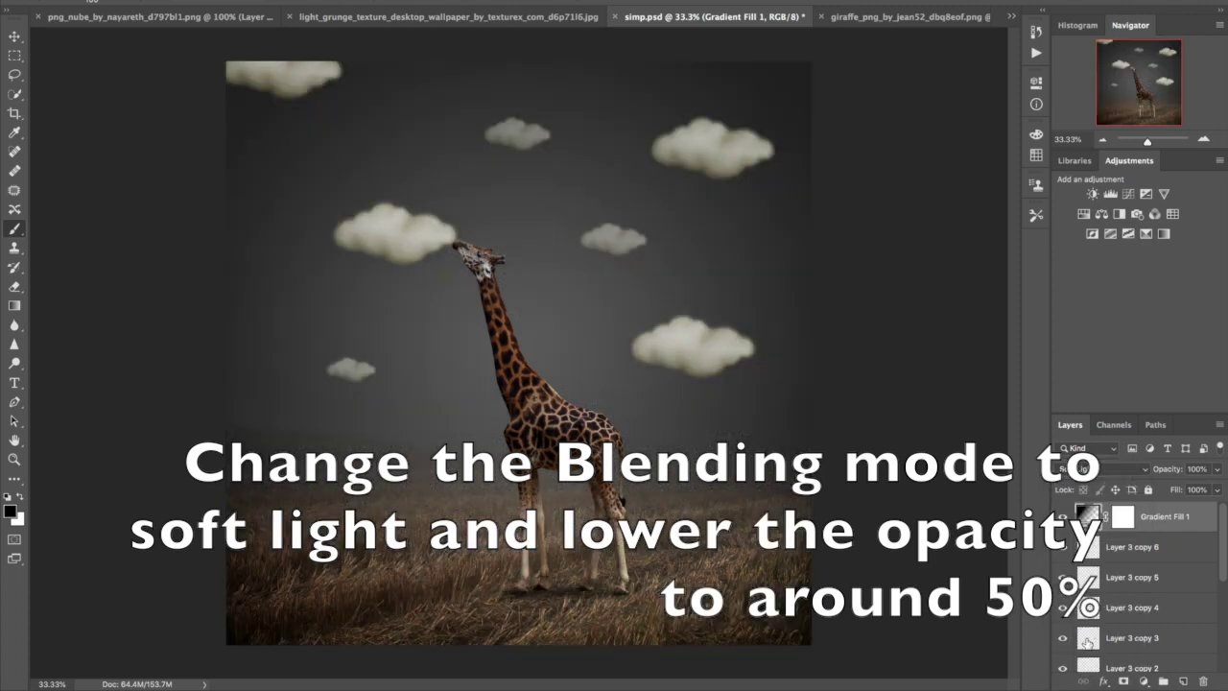
{"action": "left_click_drag", "start_coordinate": [1173, 472], "coordinate": [1141, 469]}
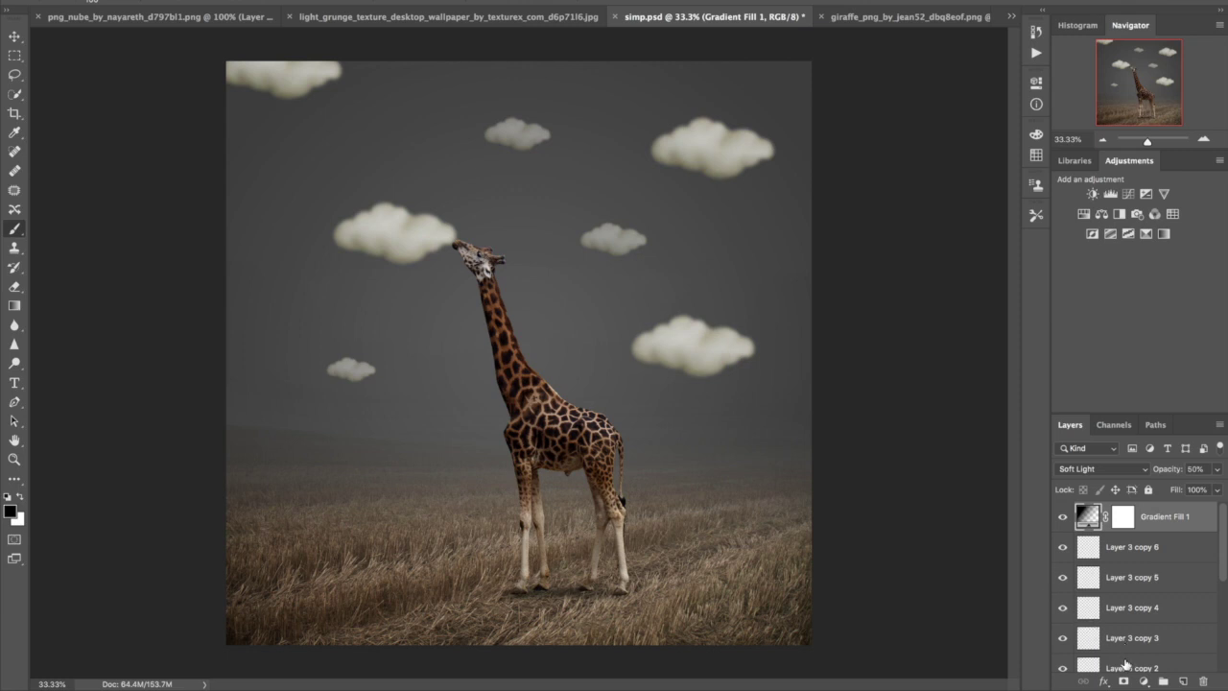
- Add a black-to-white Gradient Map layer set to Lighten blend mode at about 41% opacity
{"action": "left_click", "coordinate": [1141, 681]}
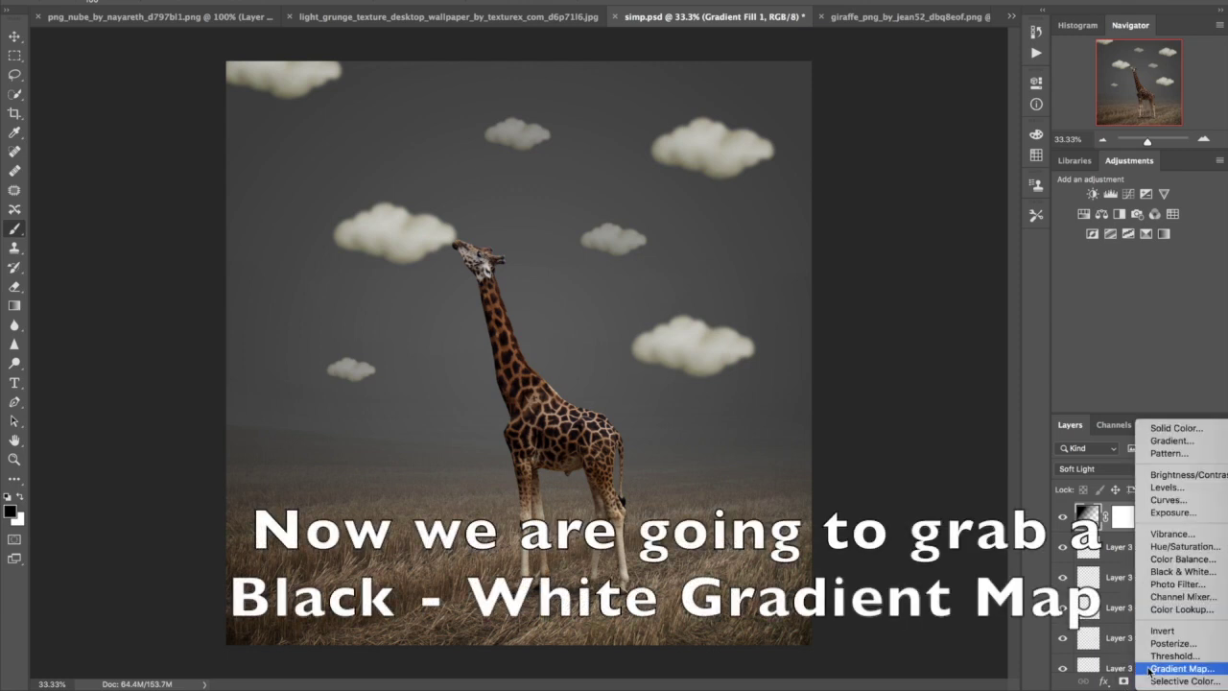
{"action": "left_click", "coordinate": [1151, 669]}
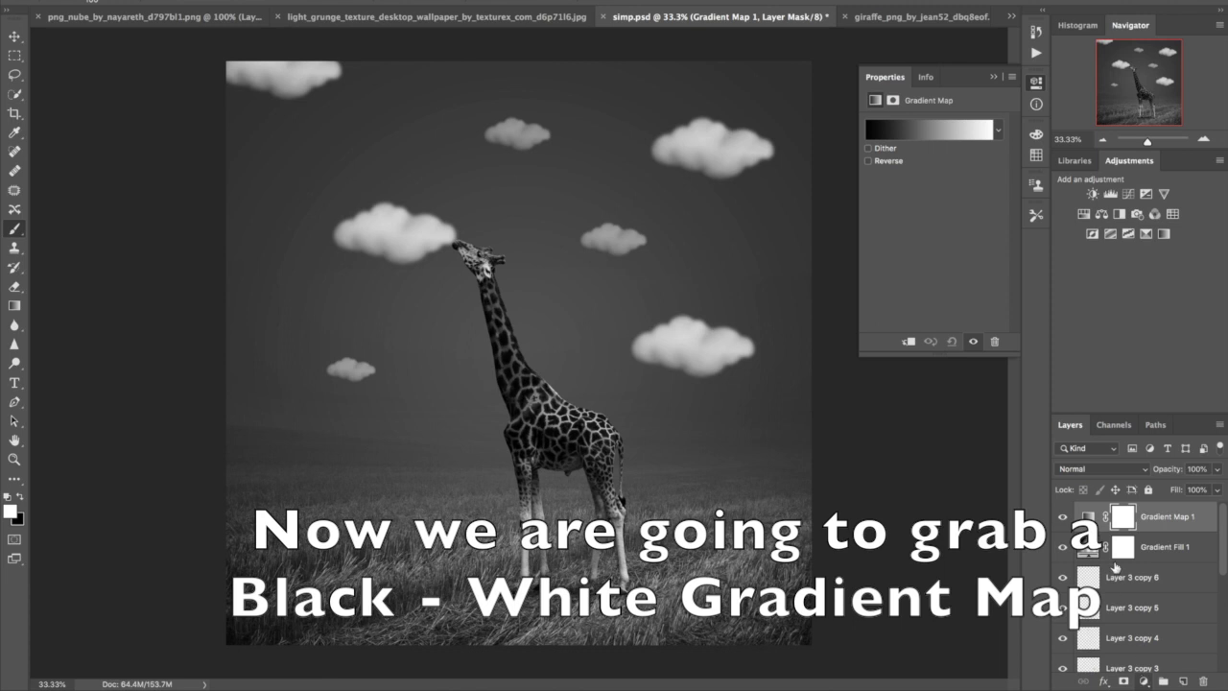
{"action": "left_click", "coordinate": [1090, 472]}
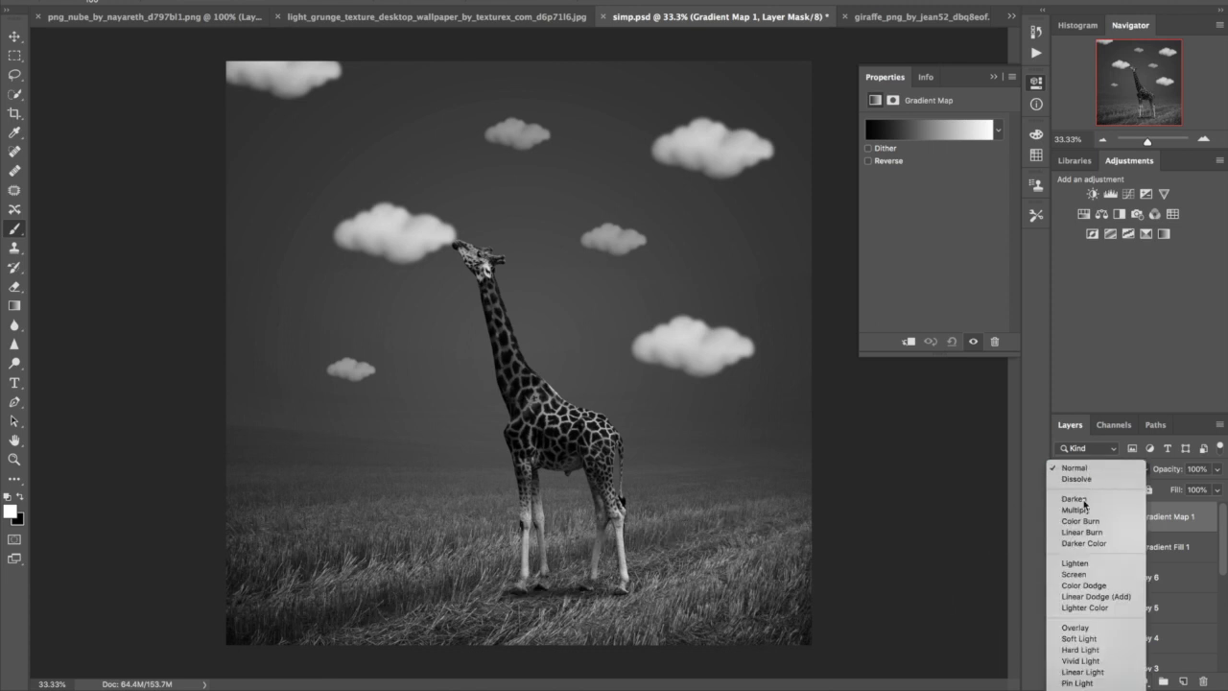
{"action": "left_click", "coordinate": [1074, 561]}
{"action": "left_click", "coordinate": [1085, 468]}
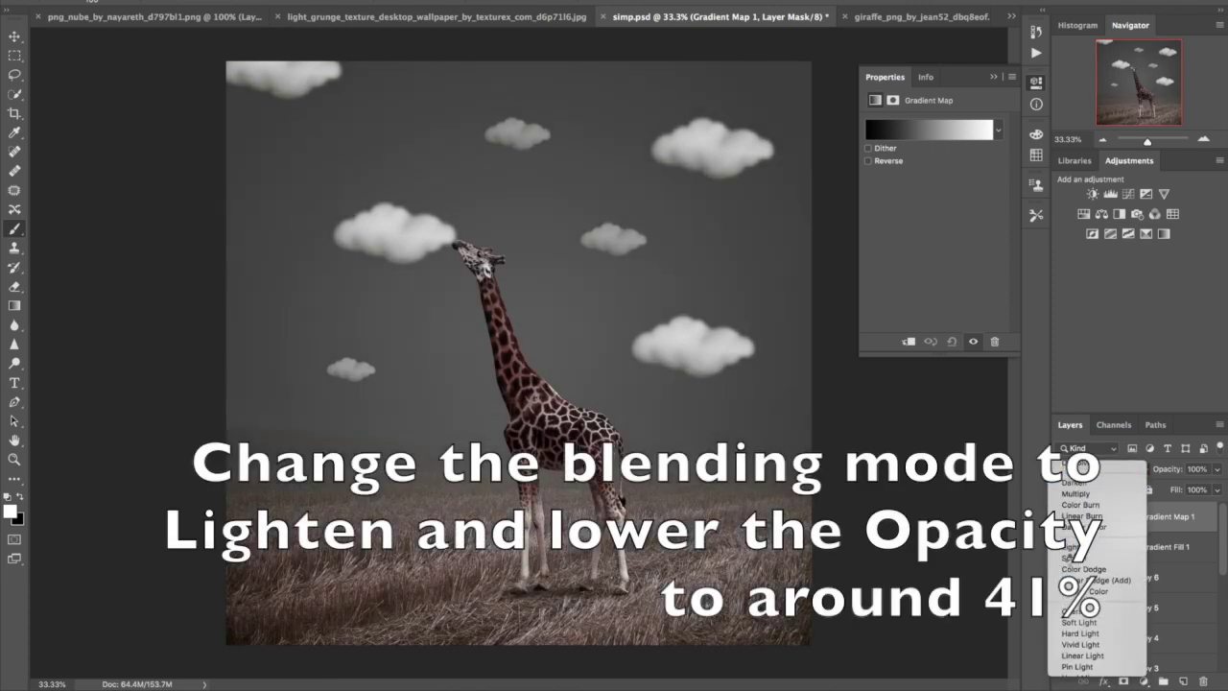
{"action": "left_click", "coordinate": [1072, 551]}
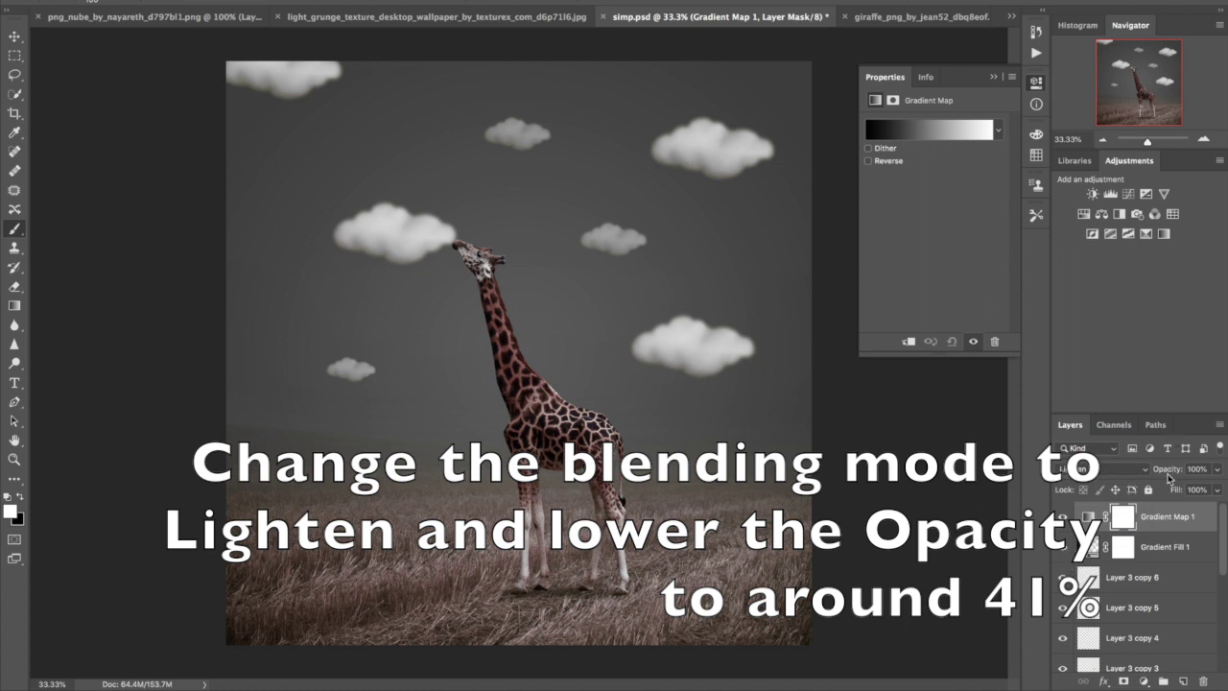
{"action": "left_click_drag", "start_coordinate": [1156, 470], "coordinate": [1132, 471]}
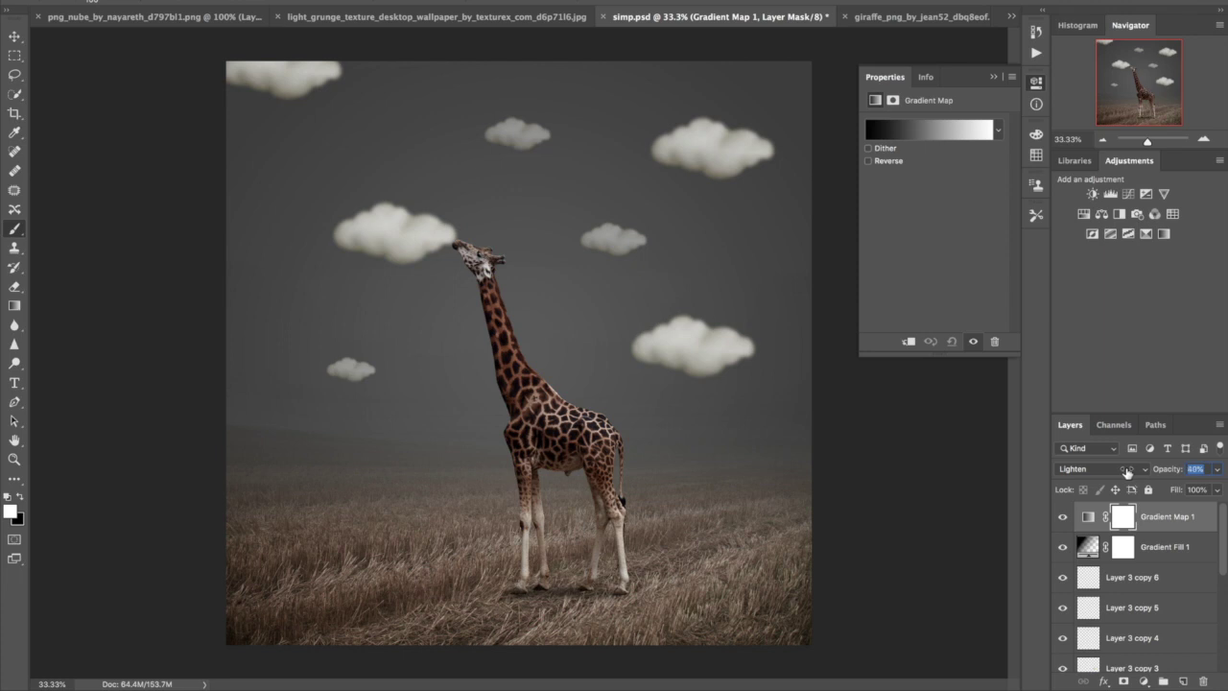
{"action": "left_click_drag", "start_coordinate": [1127, 470], "coordinate": [1127, 470]}
{"action": "left_click", "coordinate": [1146, 681]}
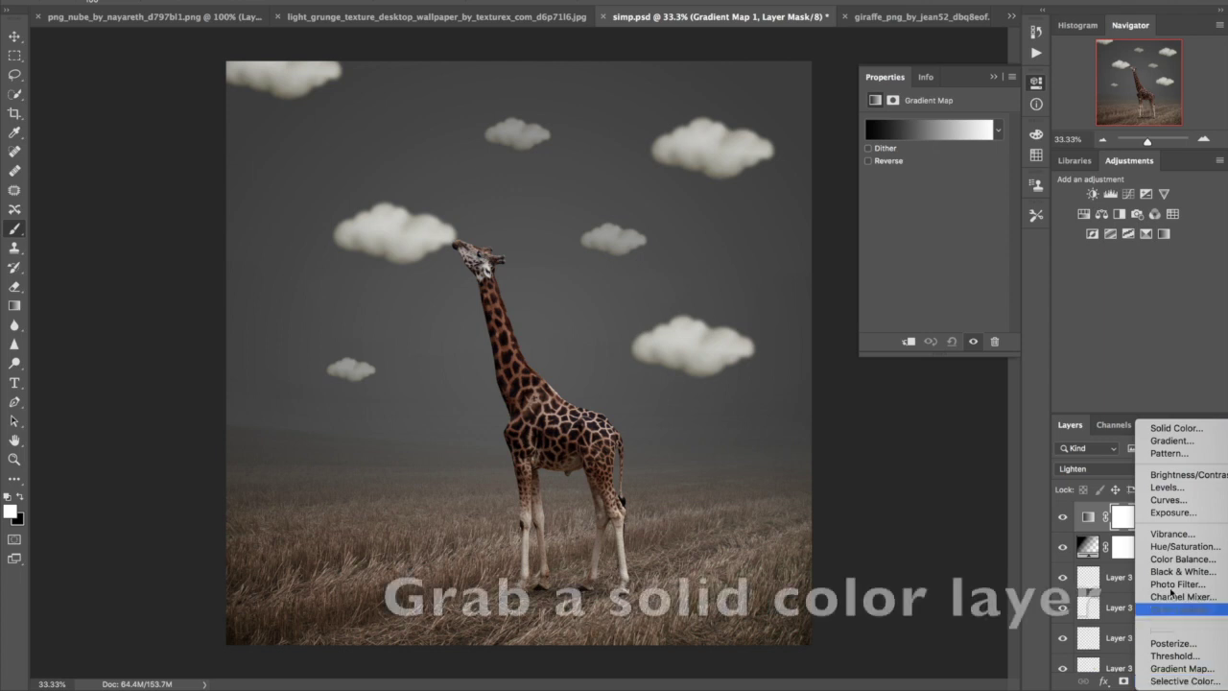
- Add a #050c39 navy Solid Color fill layer blended as Exclusion at 69% opacity
{"action": "left_click", "coordinate": [1162, 429]}
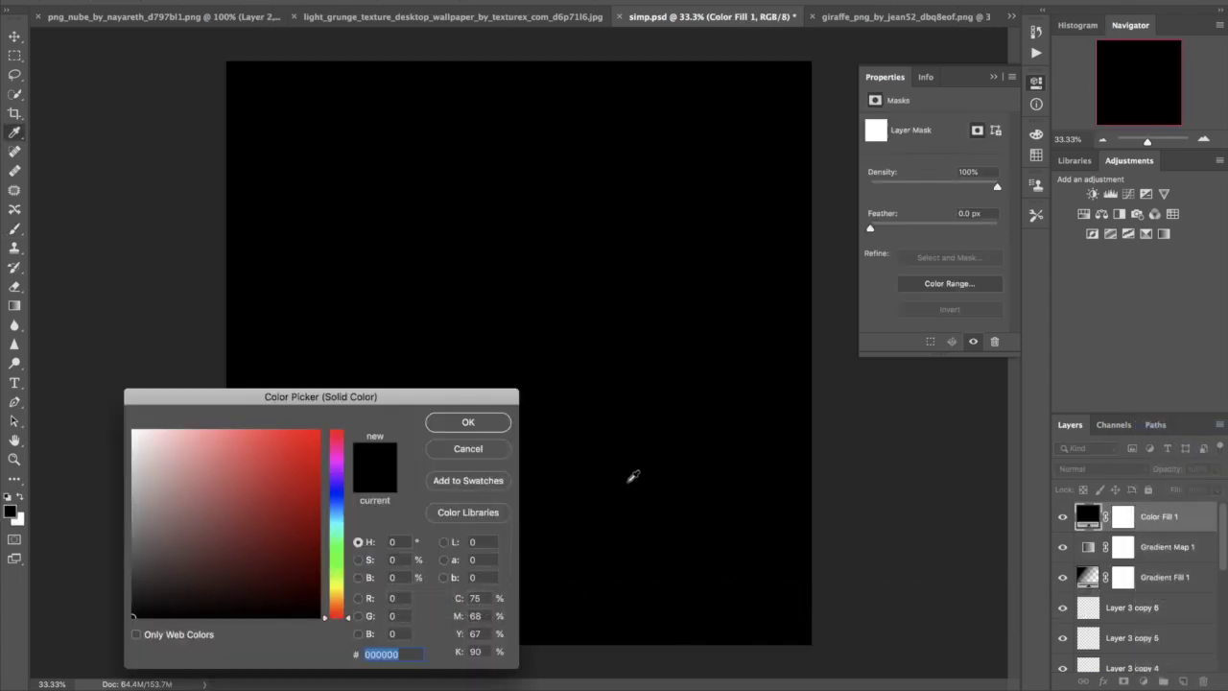
{"action": "type", "text": "050"}
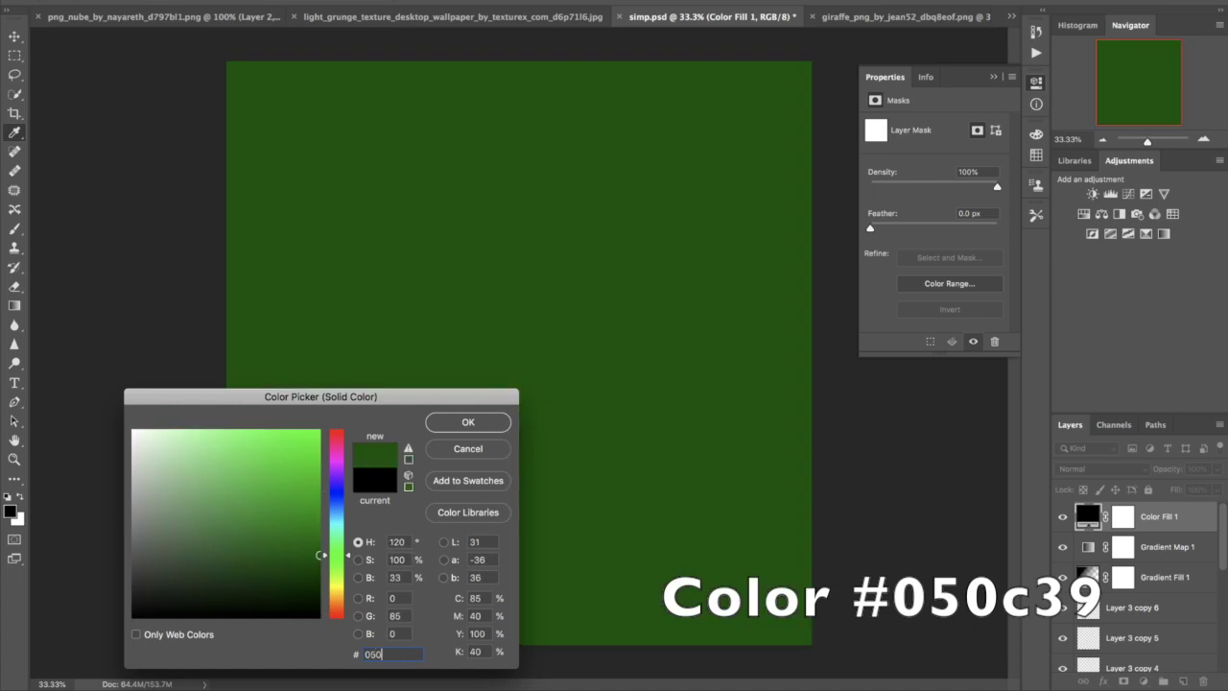
{"action": "type", "text": "c39"}
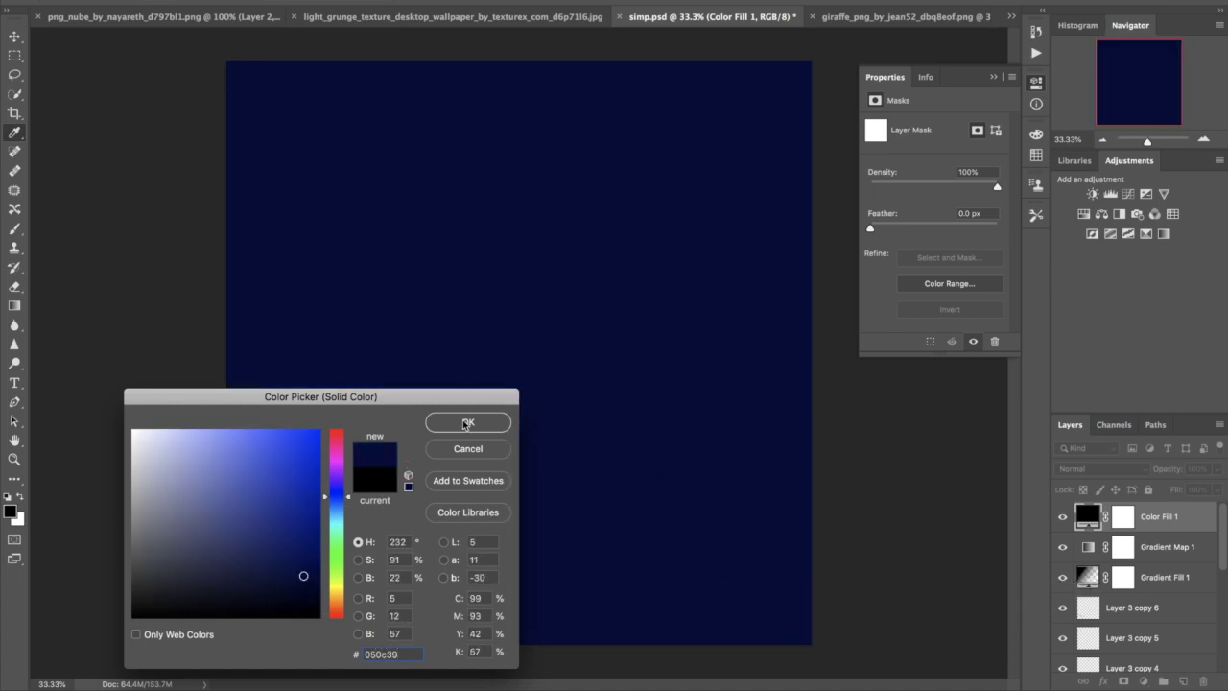
{"action": "left_click", "coordinate": [467, 423]}
{"action": "left_click", "coordinate": [1104, 470]}
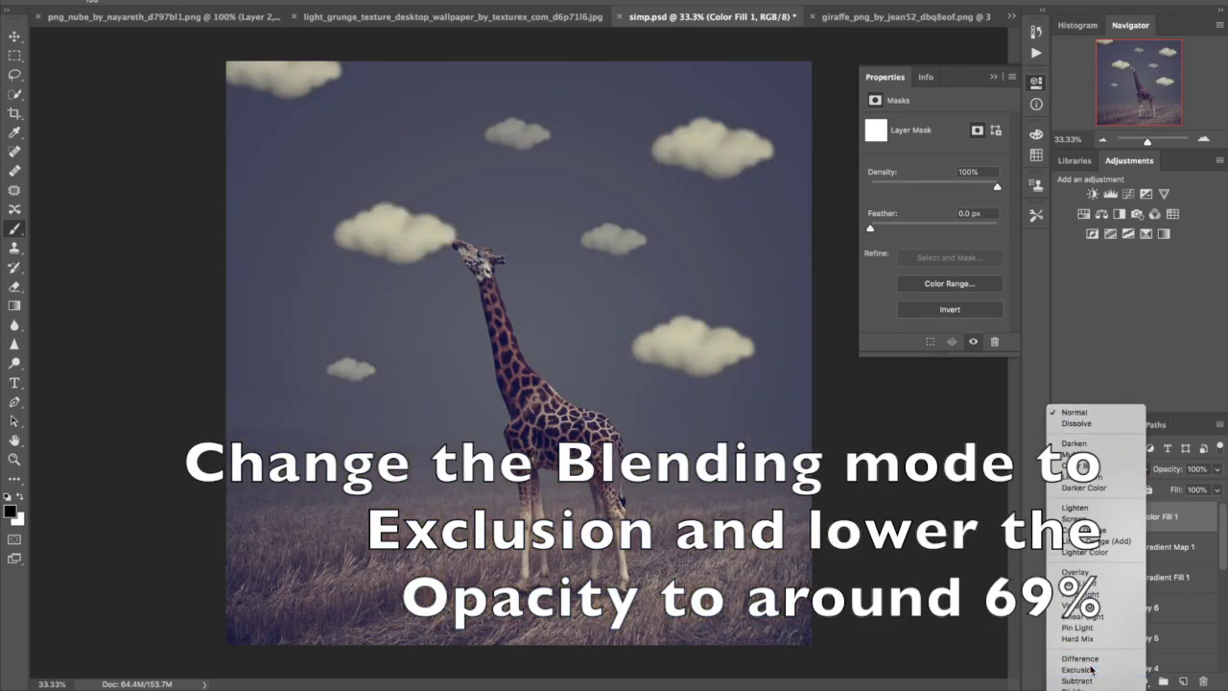
{"action": "left_click", "coordinate": [1092, 670]}
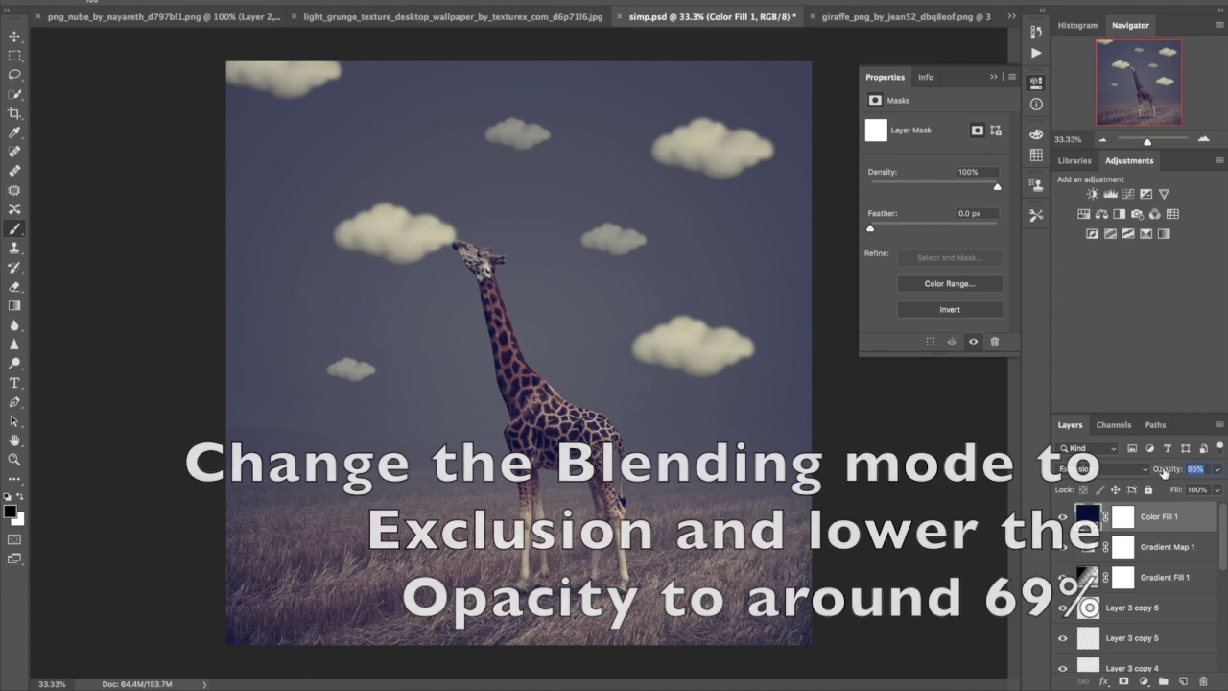
{"action": "left_click_drag", "start_coordinate": [1167, 468], "coordinate": [1151, 468]}
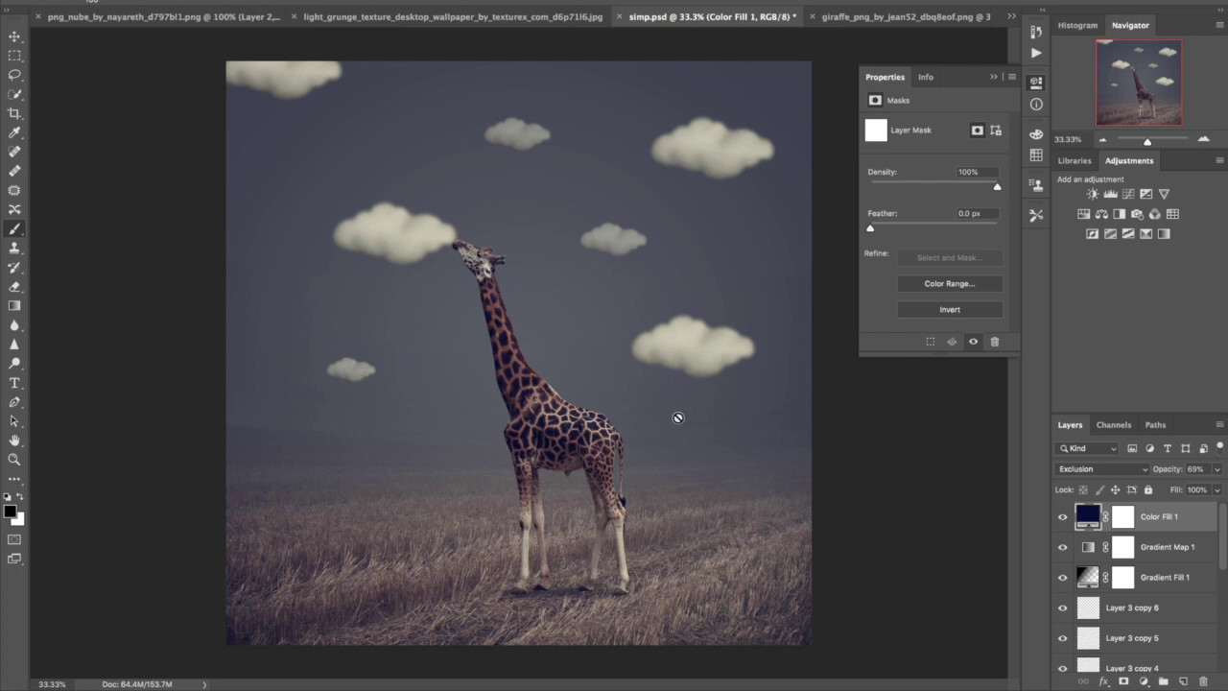
- Add a Levels layer with output white dropped to 0, blacking out the image
{"action": "left_click", "coordinate": [1143, 681]}
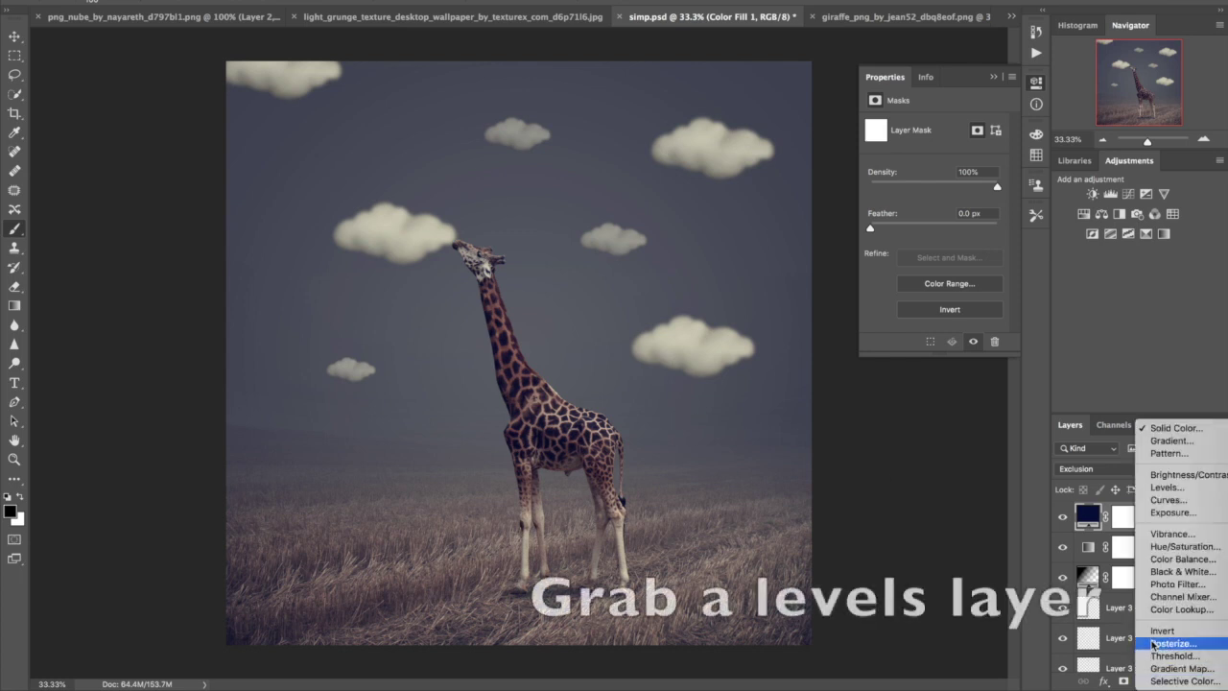
{"action": "left_click", "coordinate": [1165, 486]}
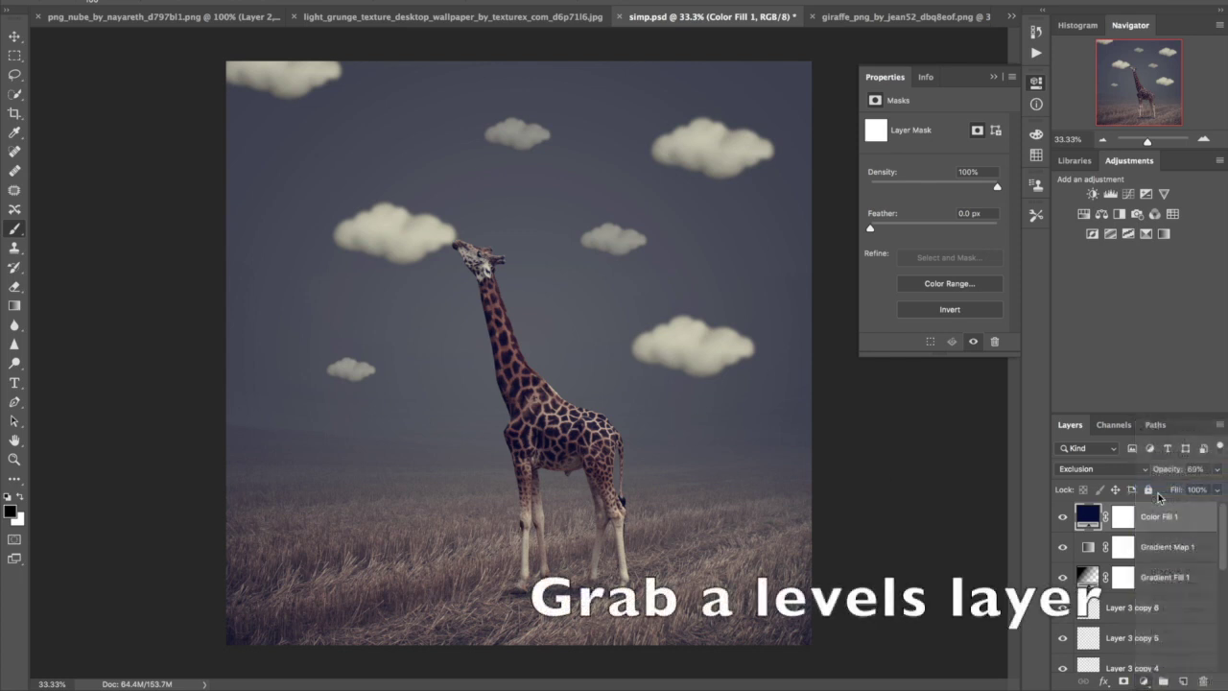
{"action": "left_click_drag", "start_coordinate": [998, 278], "coordinate": [883, 273]}
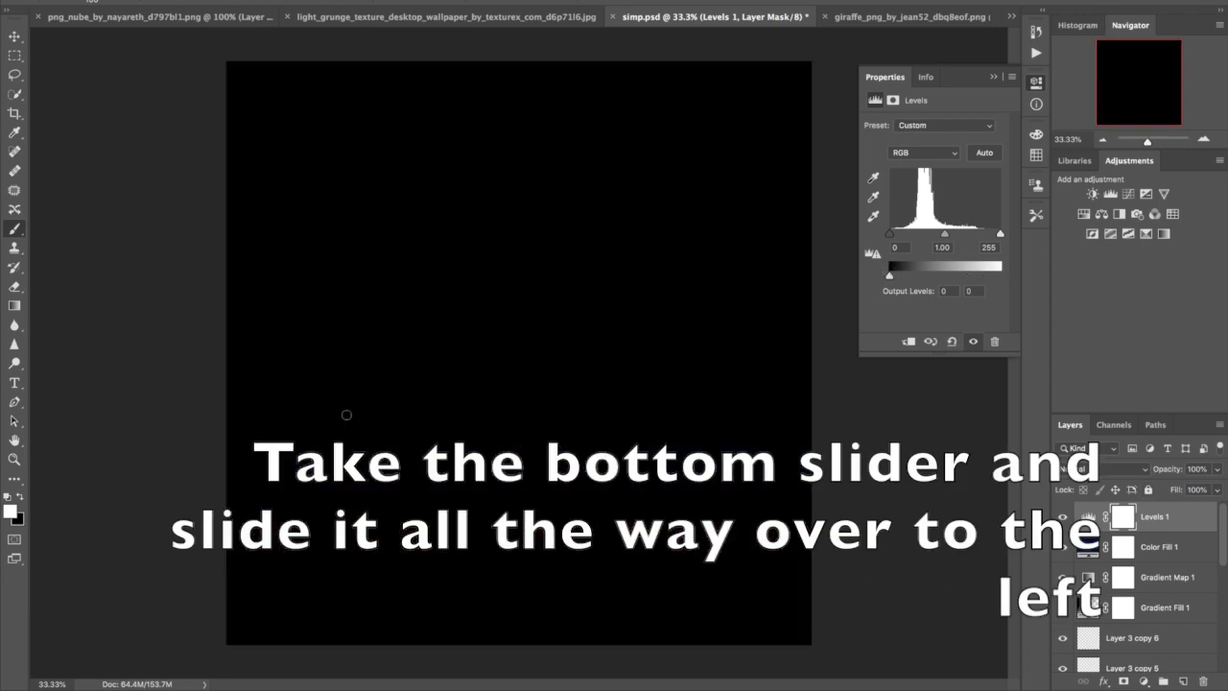
- Paint the Levels mask black with a large brush to reveal the scene's centre
{"action": "left_click", "coordinate": [18, 496]}
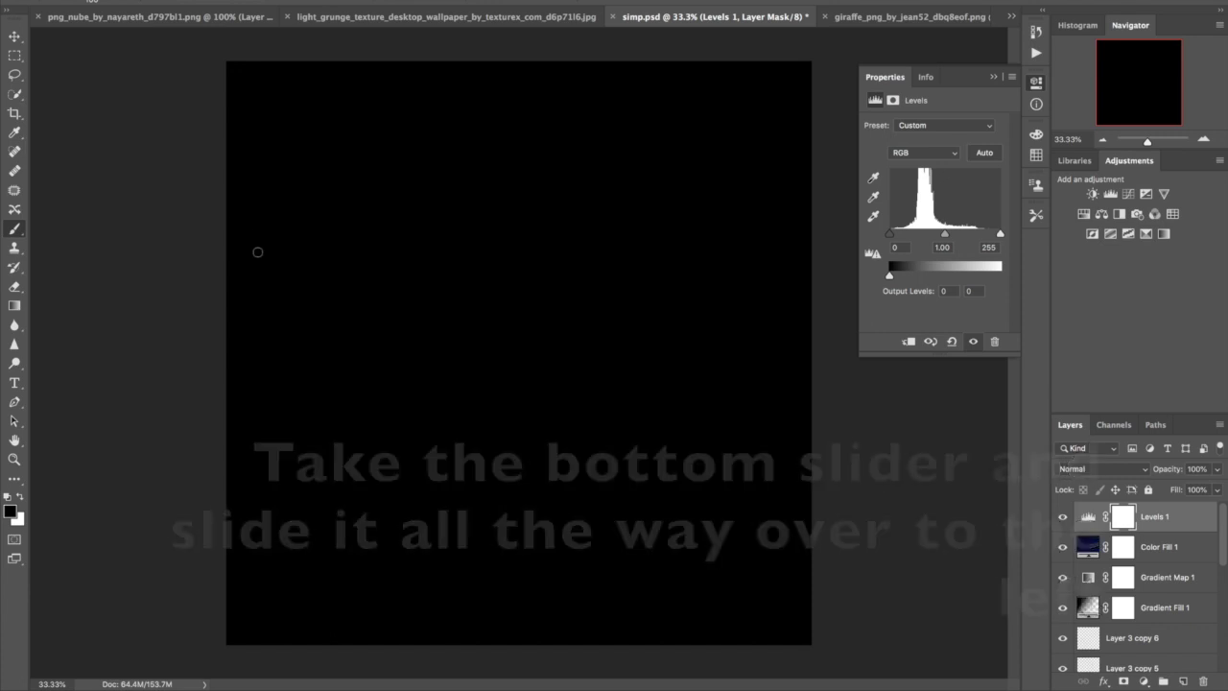
{"action": "key", "text": "bracketright"}
{"action": "key", "text": "bracketright"}
{"action": "key", "text": "bracketright"}
{"action": "key", "text": "bracketright"}
{"action": "key", "text": "bracketright"}
{"action": "key", "text": "bracketright"}
{"action": "key", "text": "bracketright"}
{"action": "key", "text": "bracketright"}
{"action": "mouse_move", "coordinate": [275, 116]}
{"action": "left_mouse_down"}
{"action": "mouse_move", "coordinate": [342, 265]}
{"action": "mouse_move", "coordinate": [551, 431]}
{"action": "mouse_move", "coordinate": [623, 348]}
{"action": "mouse_move", "coordinate": [450, 217]}
{"action": "mouse_move", "coordinate": [579, 267]}
{"action": "mouse_move", "coordinate": [557, 425]}
{"action": "mouse_move", "coordinate": [282, 220]}
{"action": "mouse_move", "coordinate": [598, 375]}
{"action": "mouse_move", "coordinate": [530, 176]}
{"action": "mouse_move", "coordinate": [486, 282]}
{"action": "mouse_move", "coordinate": [316, 96]}
{"action": "mouse_move", "coordinate": [512, 315]}
{"action": "mouse_move", "coordinate": [489, 331]}
{"action": "mouse_move", "coordinate": [337, 124]}
{"action": "mouse_move", "coordinate": [798, 592]}
{"action": "mouse_move", "coordinate": [307, 239]}
{"action": "mouse_move", "coordinate": [374, 393]}
{"action": "mouse_move", "coordinate": [521, 241]}
{"action": "mouse_move", "coordinate": [784, 373]}
{"action": "mouse_move", "coordinate": [364, 219]}
{"action": "mouse_move", "coordinate": [729, 136]}
{"action": "mouse_move", "coordinate": [589, 659]}
{"action": "mouse_move", "coordinate": [220, 301]}
{"action": "mouse_move", "coordinate": [521, 329]}
{"action": "mouse_move", "coordinate": [539, 533]}
{"action": "mouse_move", "coordinate": [288, 156]}
{"action": "mouse_move", "coordinate": [740, 82]}
{"action": "mouse_move", "coordinate": [609, 548]}
{"action": "mouse_move", "coordinate": [556, 430]}
{"action": "mouse_move", "coordinate": [371, 208]}
{"action": "mouse_move", "coordinate": [563, 439]}
{"action": "mouse_move", "coordinate": [327, 466]}
{"action": "mouse_move", "coordinate": [885, 496]}
{"action": "mouse_move", "coordinate": [283, 338]}
{"action": "mouse_move", "coordinate": [528, 419]}
{"action": "mouse_move", "coordinate": [644, 311]}
{"action": "mouse_move", "coordinate": [259, 333]}
{"action": "left_mouse_up"}
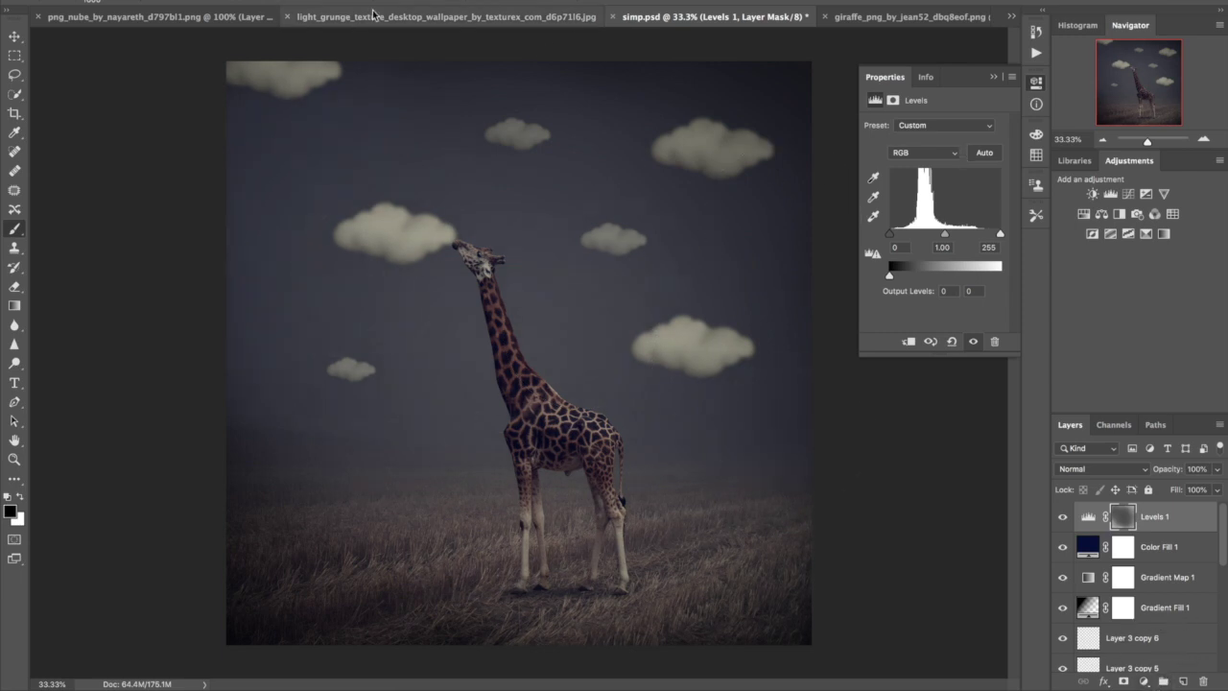
{"action": "left_click", "coordinate": [14, 38]}
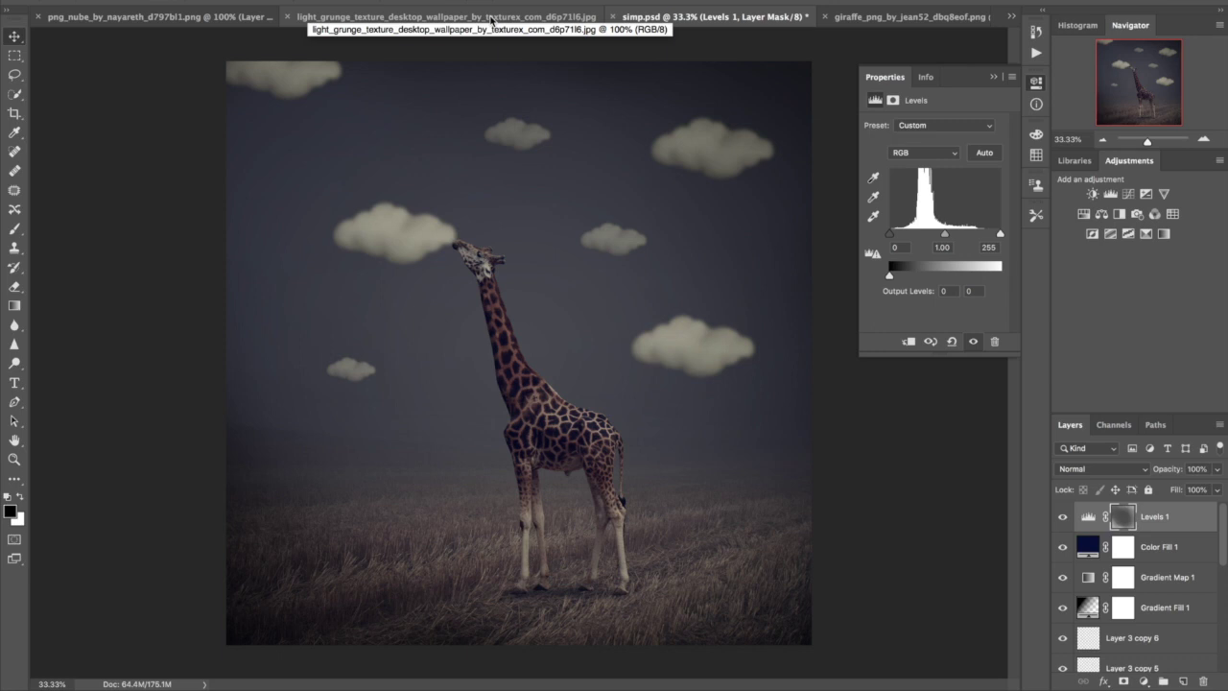
{"action": "left_click", "coordinate": [491, 18]}
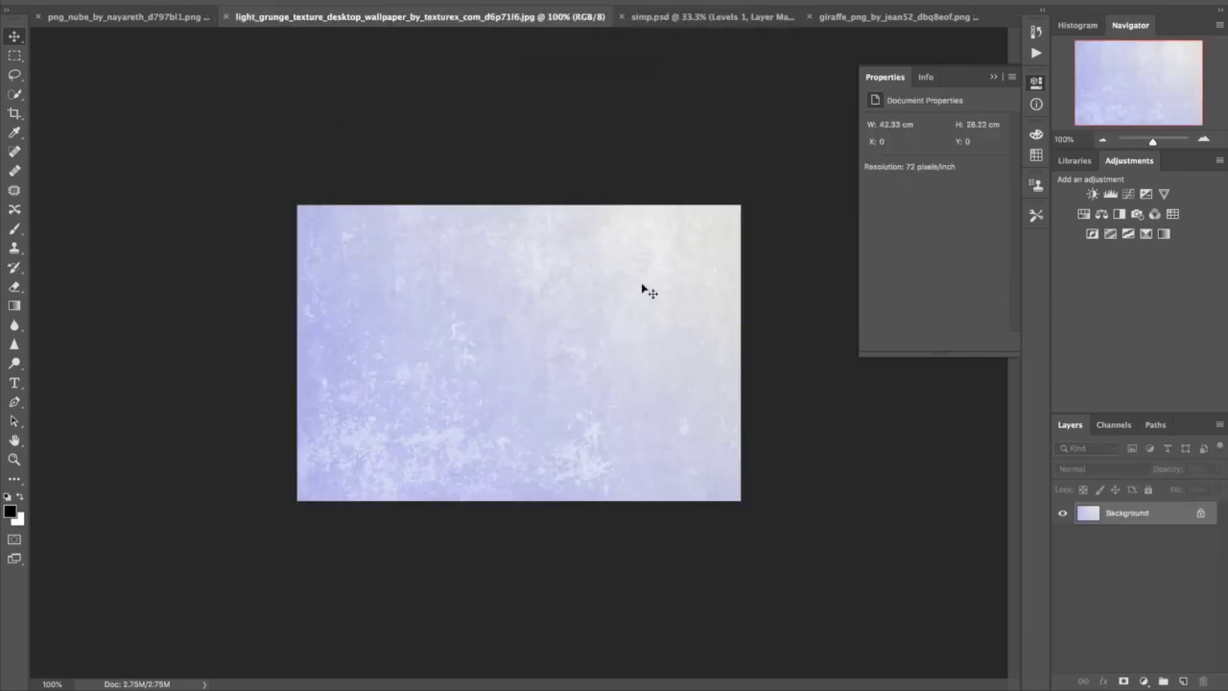
- Paste the grunge texture into the giraffe composite and rotate it 90° counter-clockwise
{"action": "left_click", "coordinate": [683, 17]}
{"action": "key", "text": "ctrl+v"}
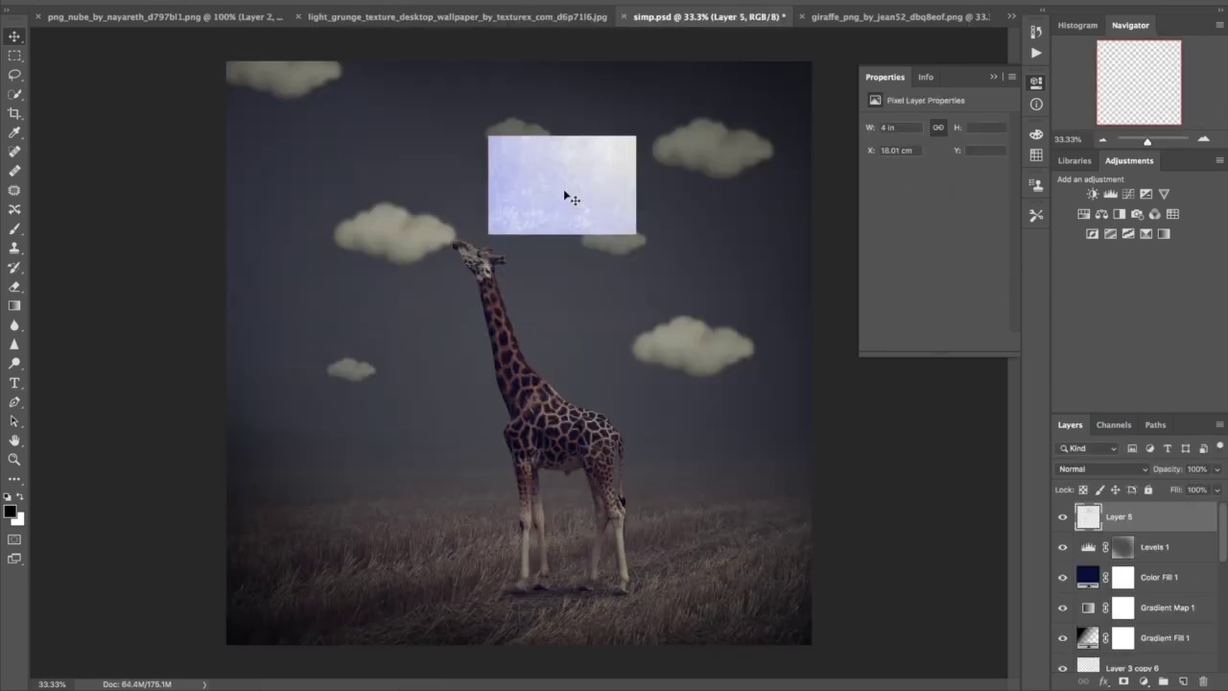
{"action": "left_click", "coordinate": [168, 0]}
{"action": "mouse_move", "coordinate": [190, 298]}
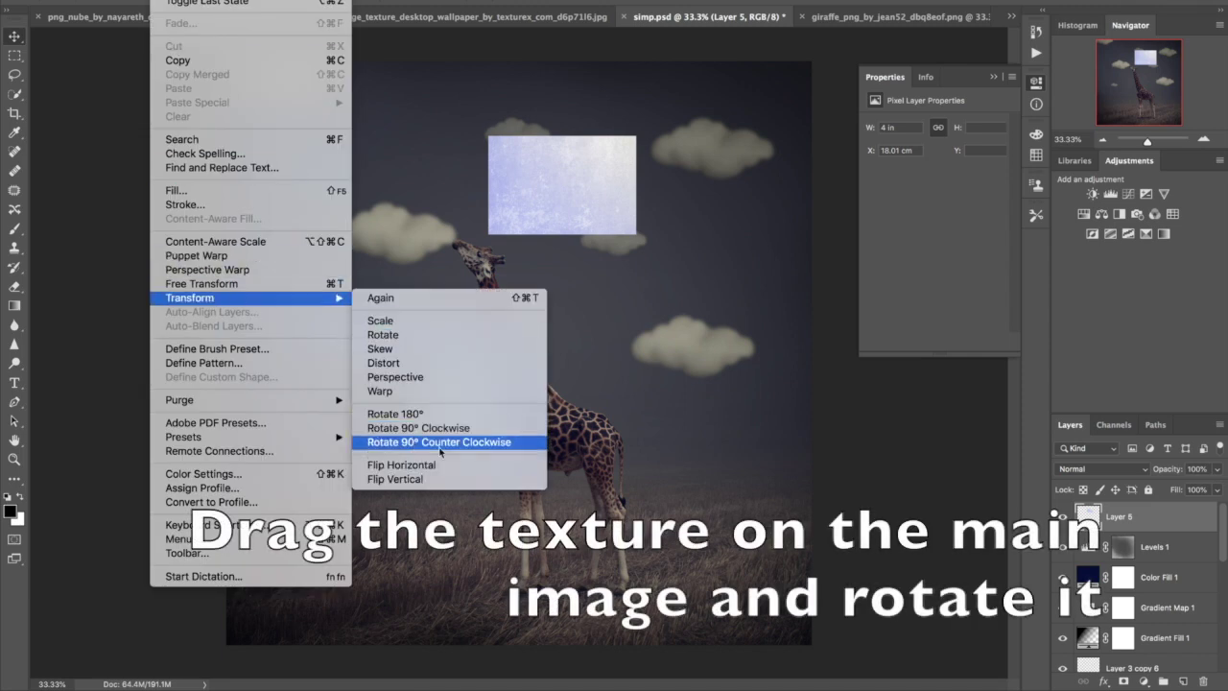
{"action": "left_click", "coordinate": [444, 443]}
{"action": "mouse_move", "coordinate": [570, 188]}
{"action": "left_mouse_down"}
{"action": "mouse_move", "coordinate": [426, 177]}
{"action": "mouse_move", "coordinate": [280, 140]}
{"action": "left_mouse_up"}
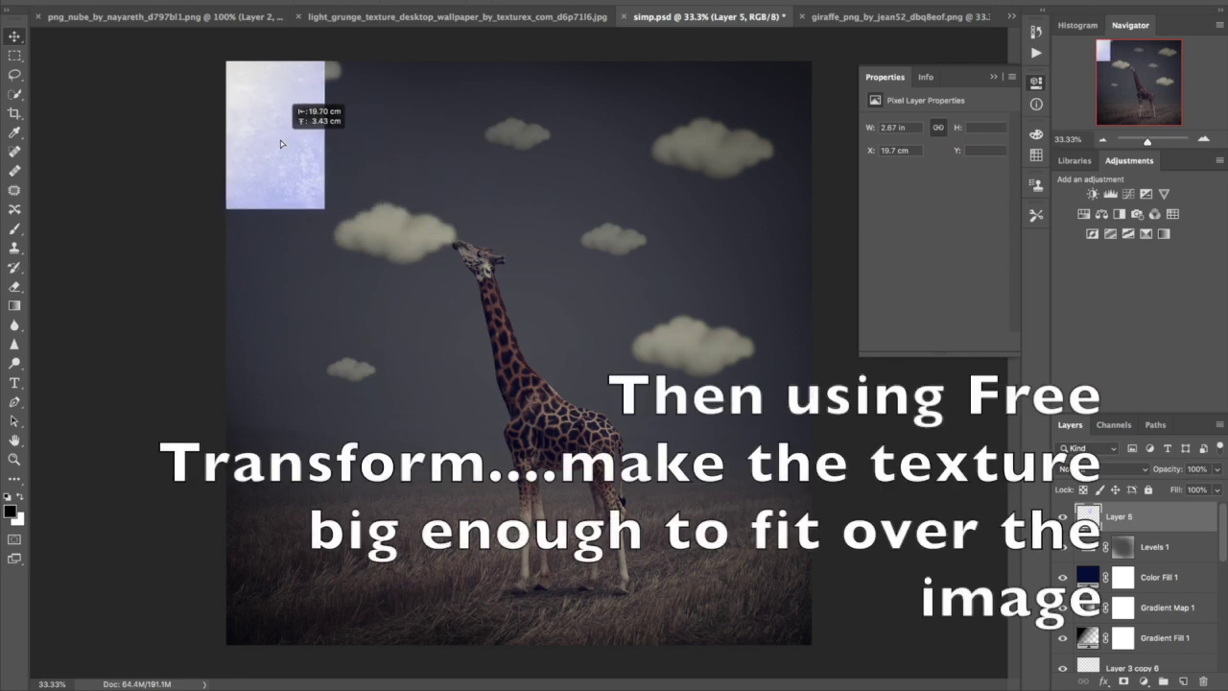
- Free-transform the texture to stretch it over the whole canvas
{"action": "left_click", "coordinate": [183, 0]}
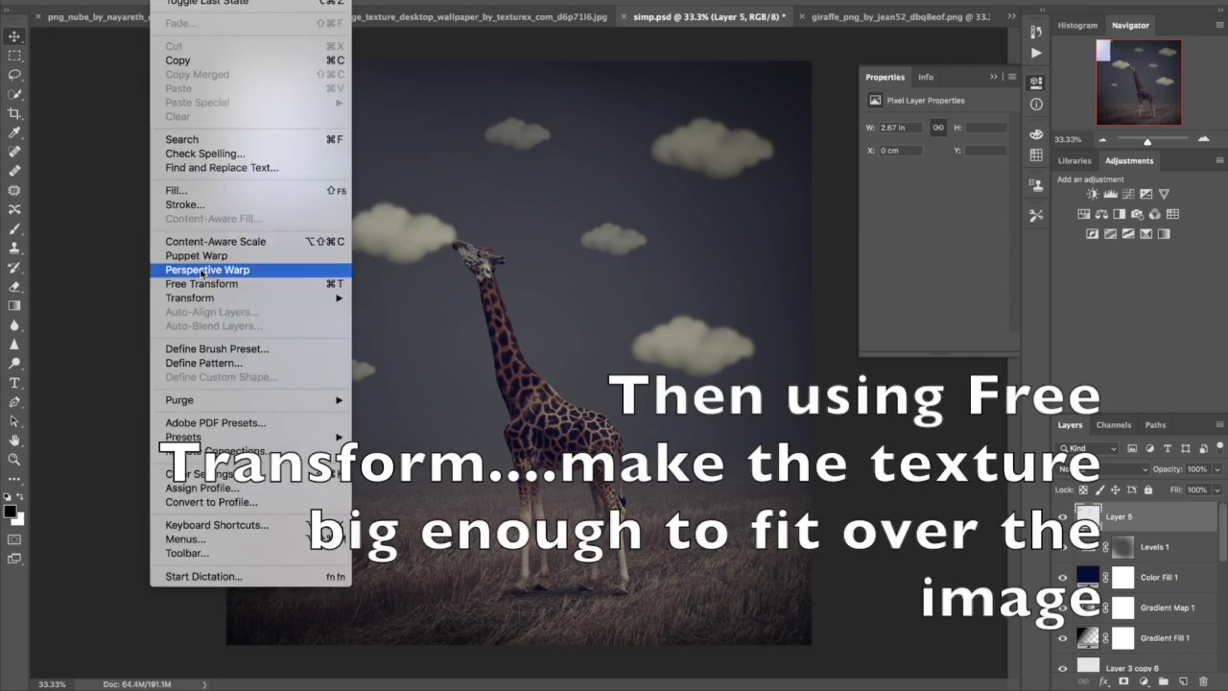
{"action": "left_click", "coordinate": [206, 286]}
{"action": "left_click_drag", "start_coordinate": [324, 208], "coordinate": [824, 671]}
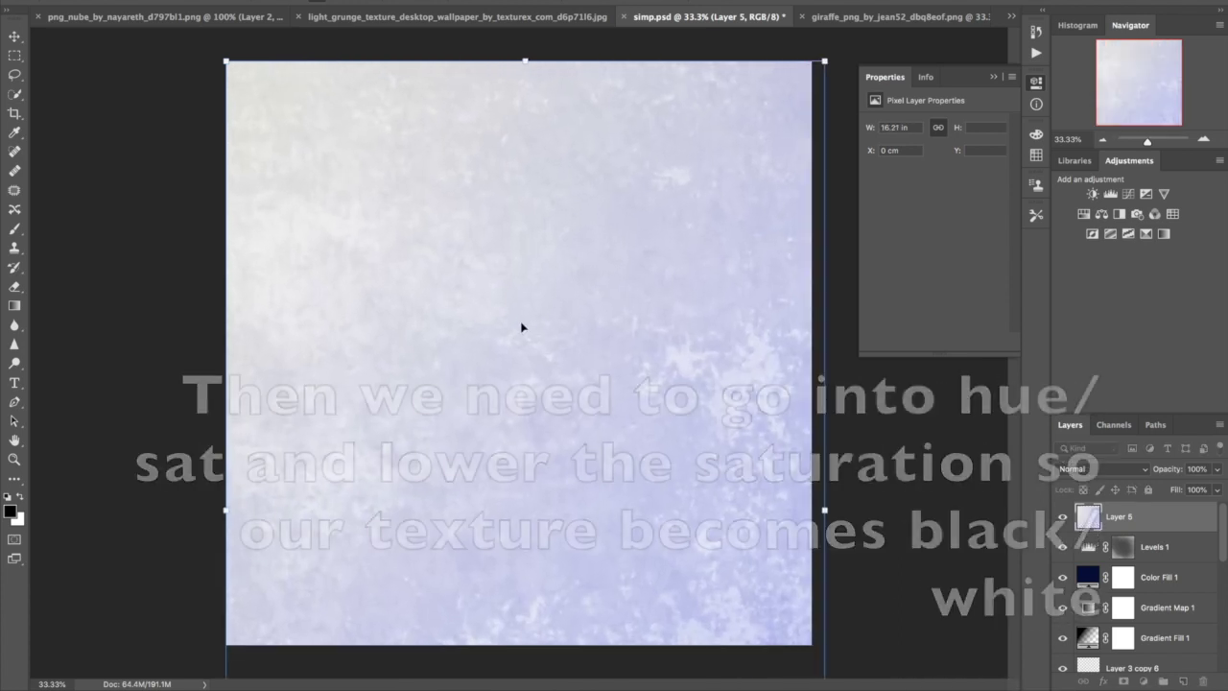
{"action": "left_click_drag", "start_coordinate": [521, 327], "coordinate": [514, 319]}
- Commit the texture's transform and fully desaturate it with Hue/Saturation
{"action": "key", "text": "Return"}
{"action": "left_click", "coordinate": [206, 0]}
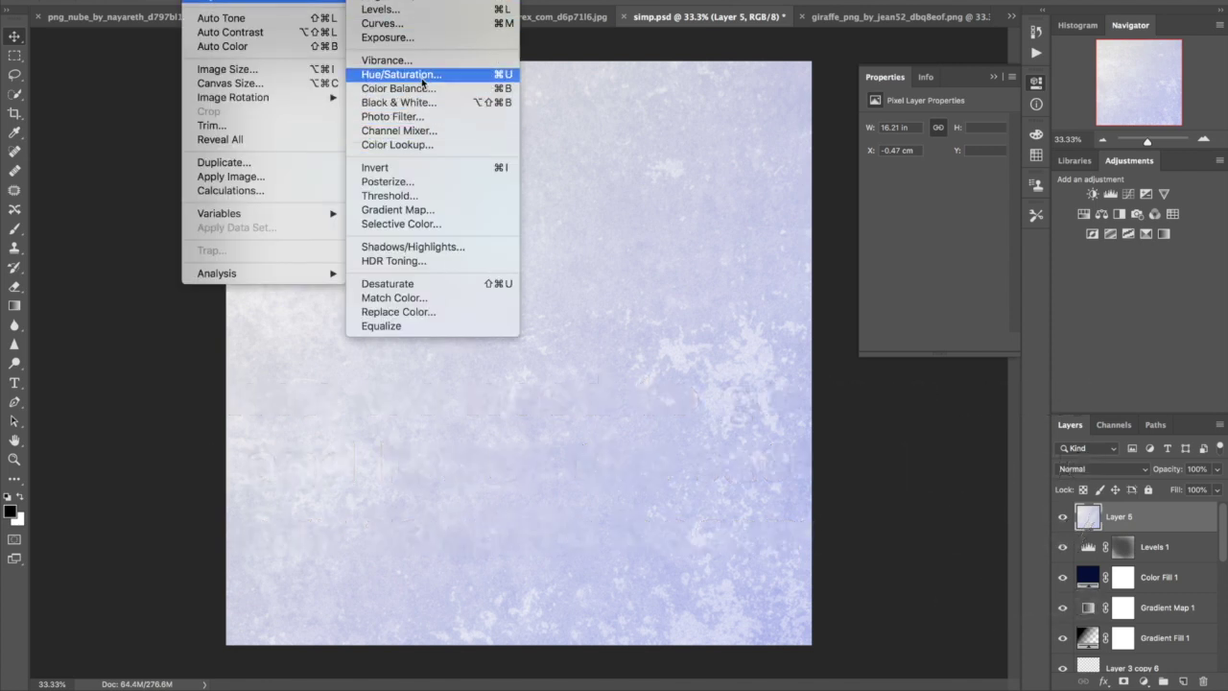
{"action": "left_click", "coordinate": [422, 75]}
{"action": "left_click_drag", "start_coordinate": [782, 163], "coordinate": [700, 163]}
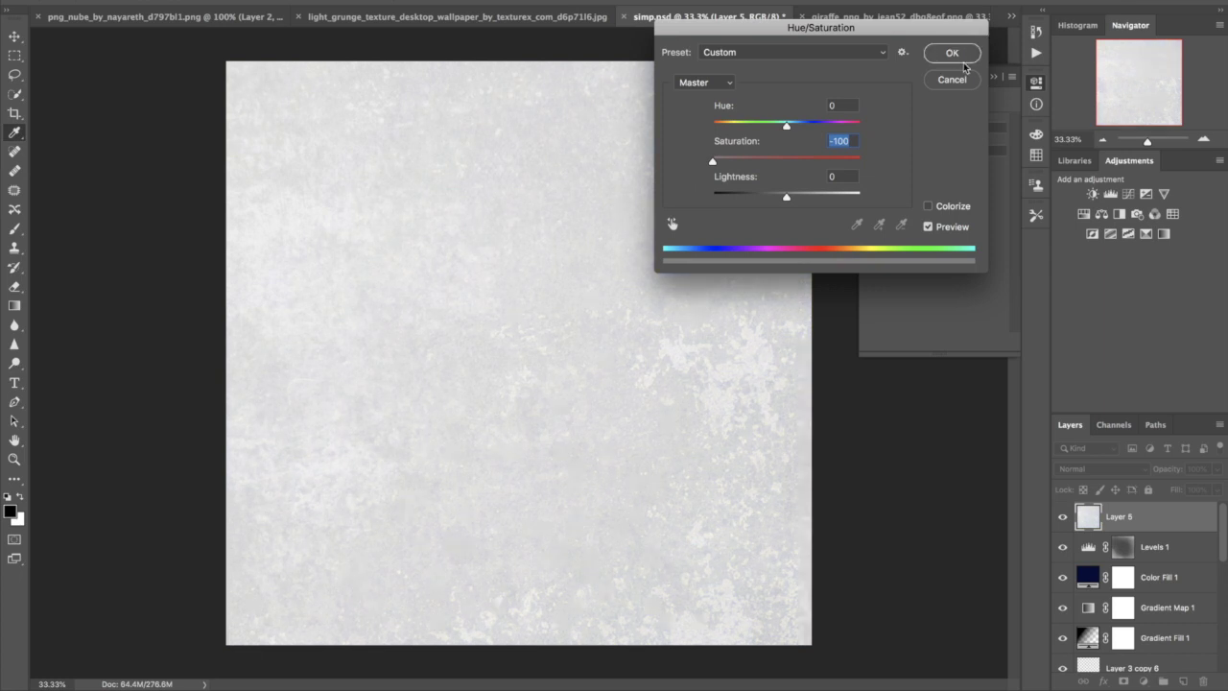
{"action": "left_click", "coordinate": [964, 56]}
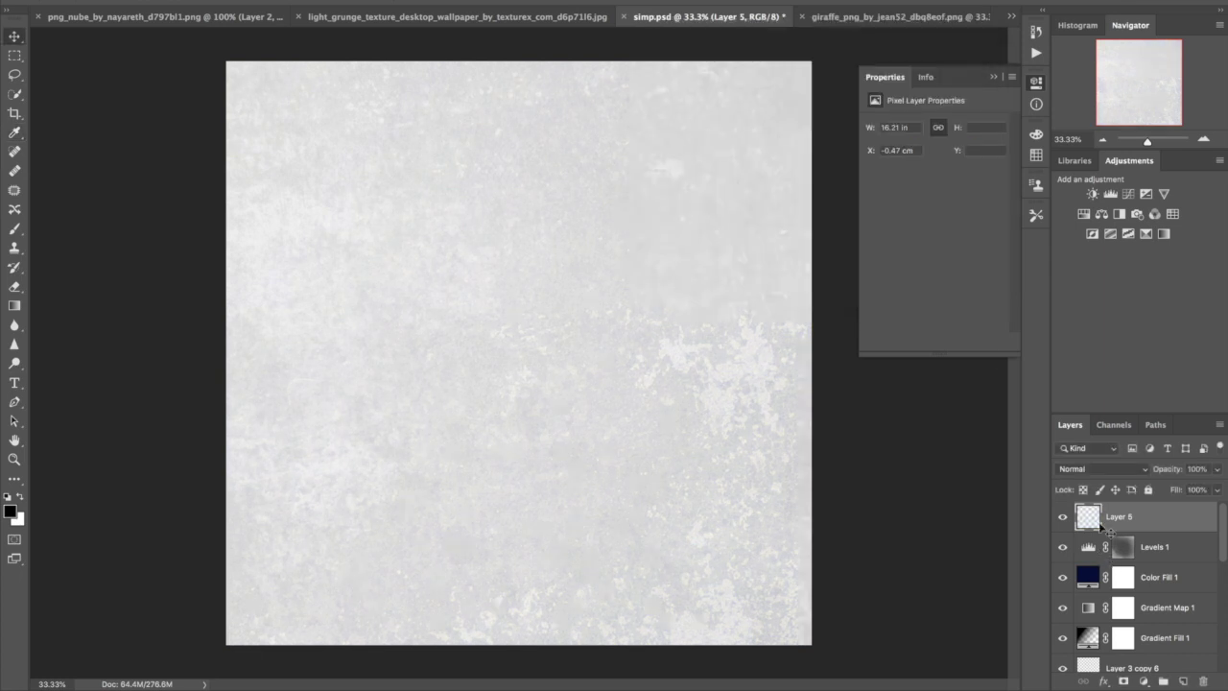
- Blend the texture layer as Overlay at 45% opacity
{"action": "left_click", "coordinate": [1098, 468]}
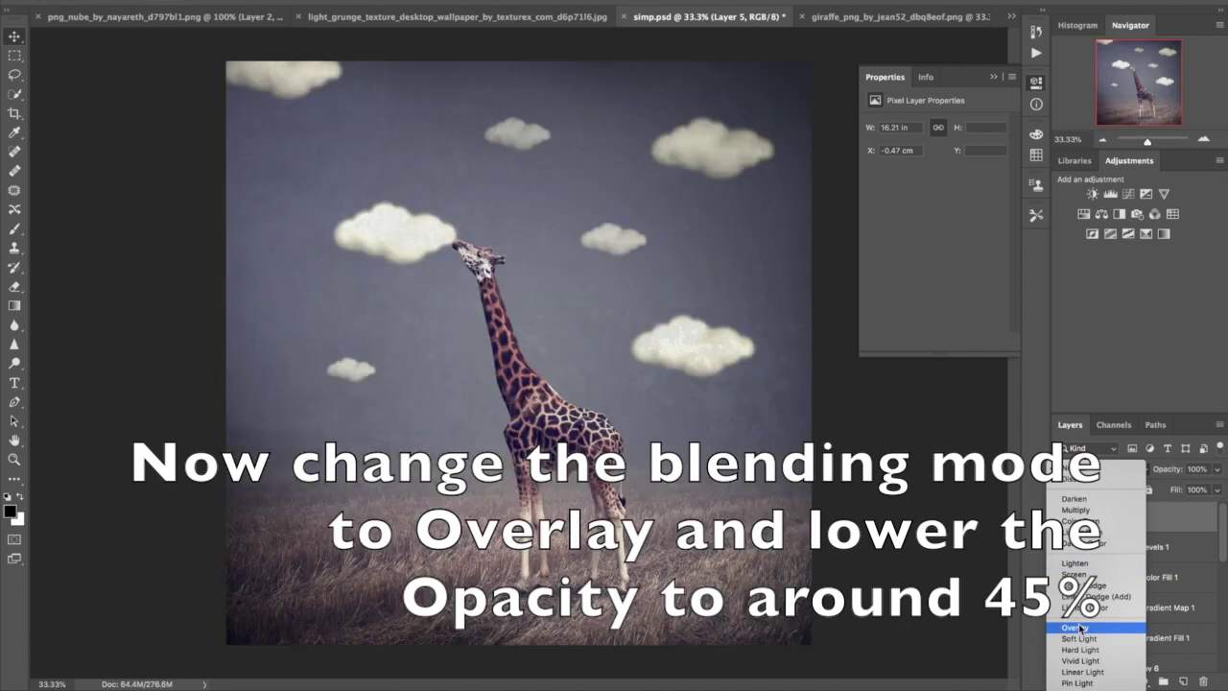
{"action": "left_click", "coordinate": [1078, 624]}
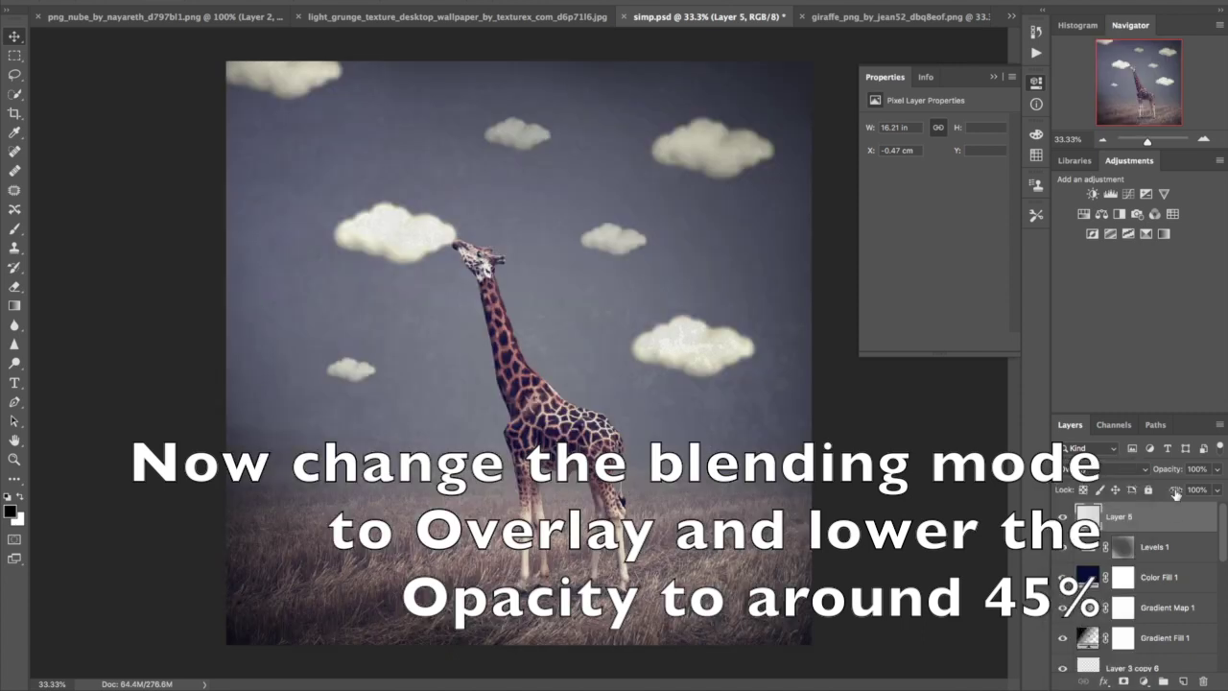
{"action": "left_click_drag", "start_coordinate": [1172, 474], "coordinate": [1136, 474]}
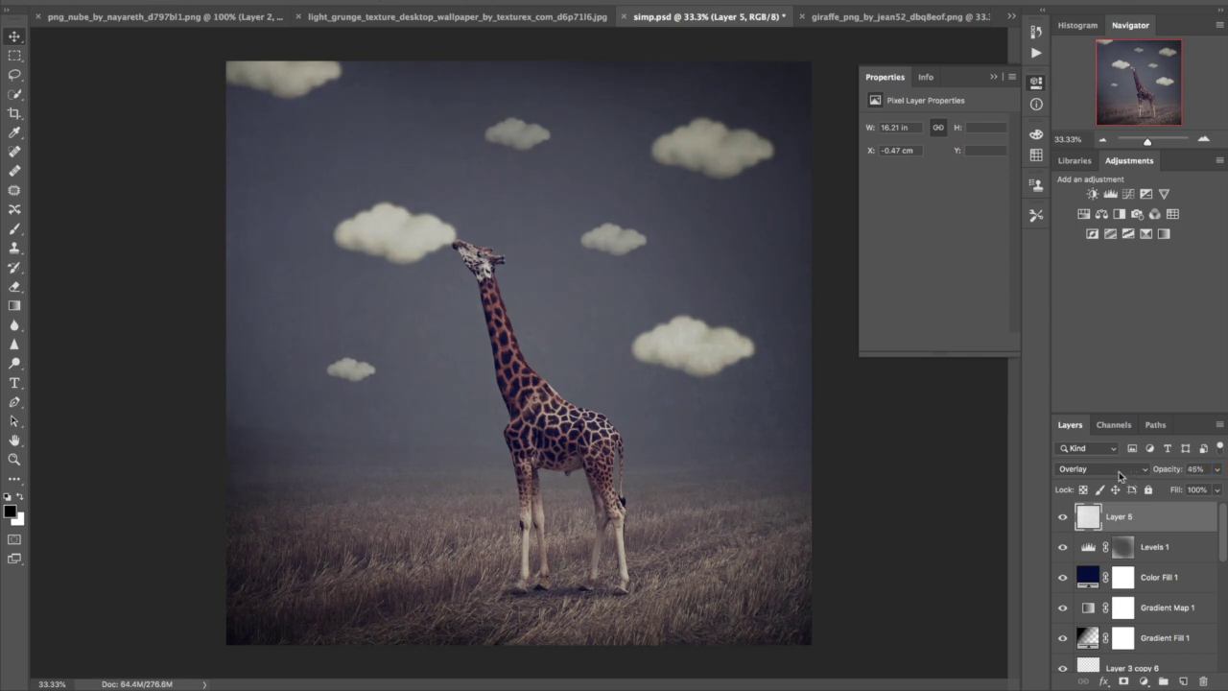
{"action": "left_click", "coordinate": [1141, 681]}
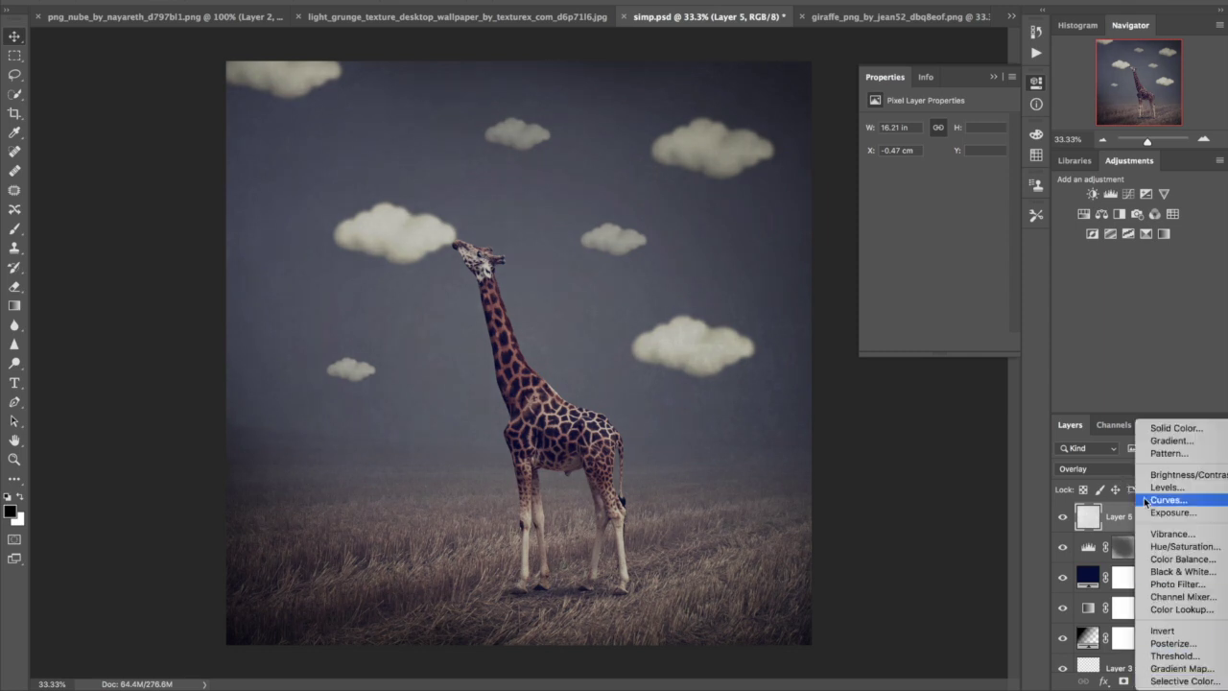
- Add a darkening Curves 1 layer and hide it behind an inverted black mask
{"action": "left_click", "coordinate": [1156, 499]}
{"action": "mouse_move", "coordinate": [949, 208]}
{"action": "left_mouse_down"}
{"action": "mouse_move", "coordinate": [958, 232]}
{"action": "mouse_move", "coordinate": [965, 225]}
{"action": "left_mouse_up"}
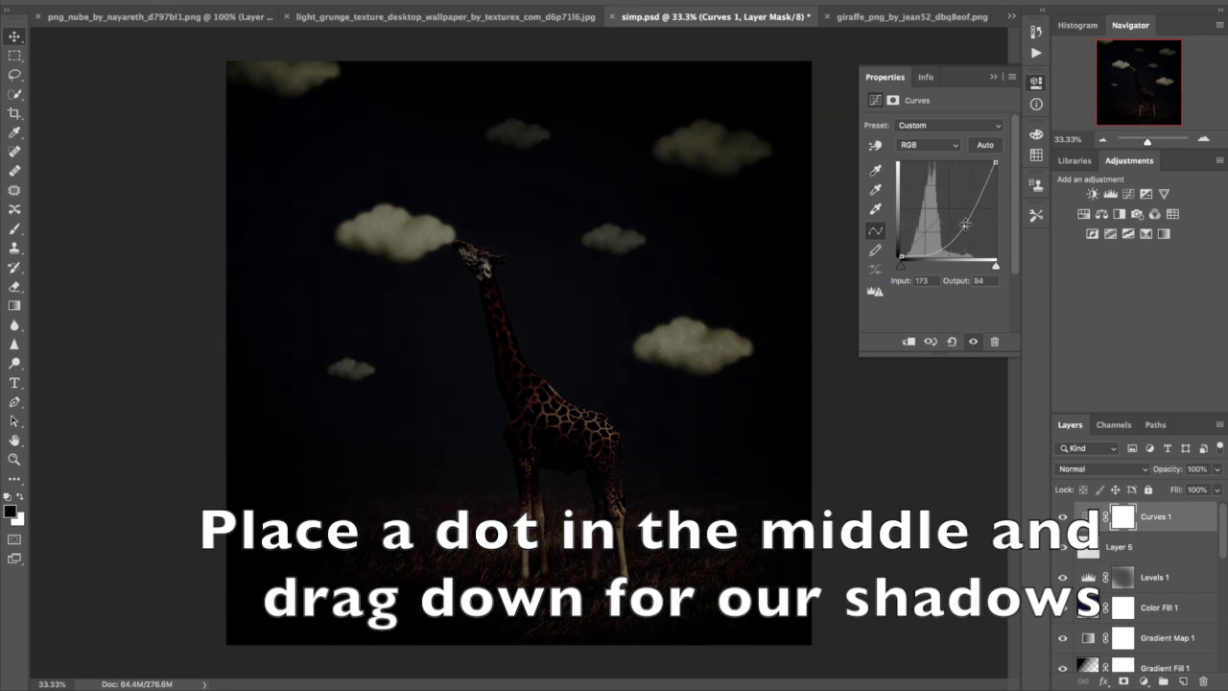
{"action": "key", "text": "ctrl+i"}
- Add a brightening Curves 2 layer with inverted mask, set white foreground, zoom to the giraffe's head
{"action": "left_click", "coordinate": [1145, 681]}
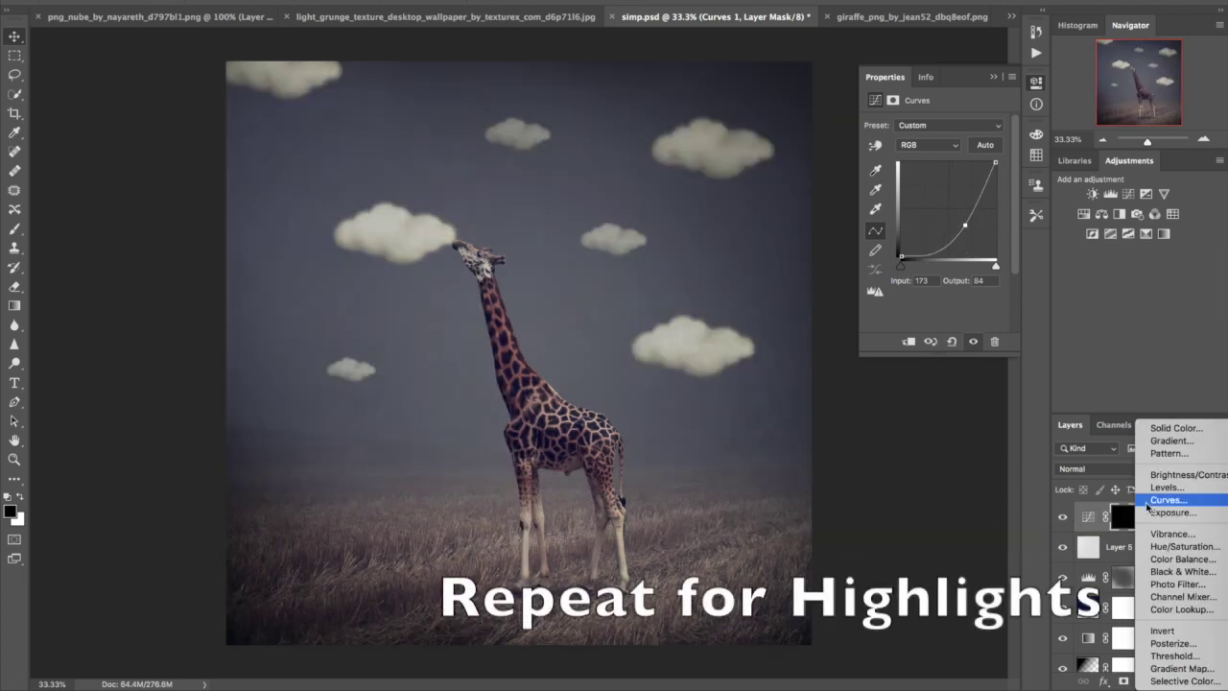
{"action": "left_click", "coordinate": [1148, 500]}
{"action": "left_click_drag", "start_coordinate": [953, 210], "coordinate": [940, 193]}
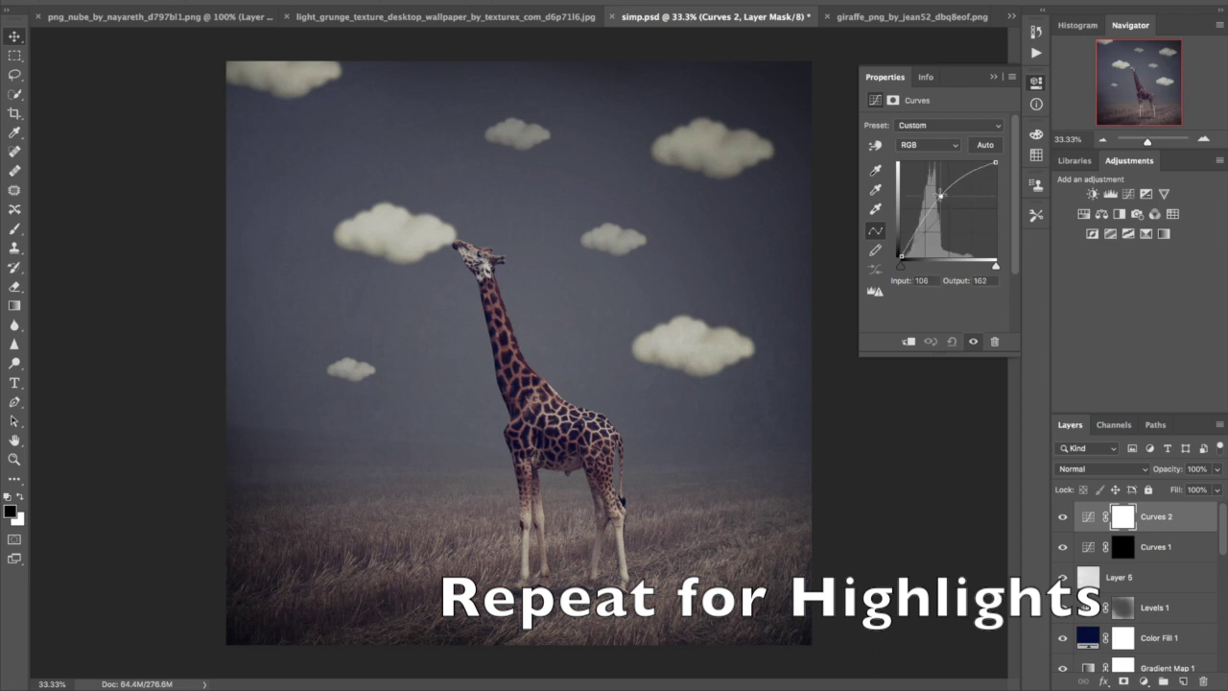
{"action": "key", "text": "ctrl+i"}
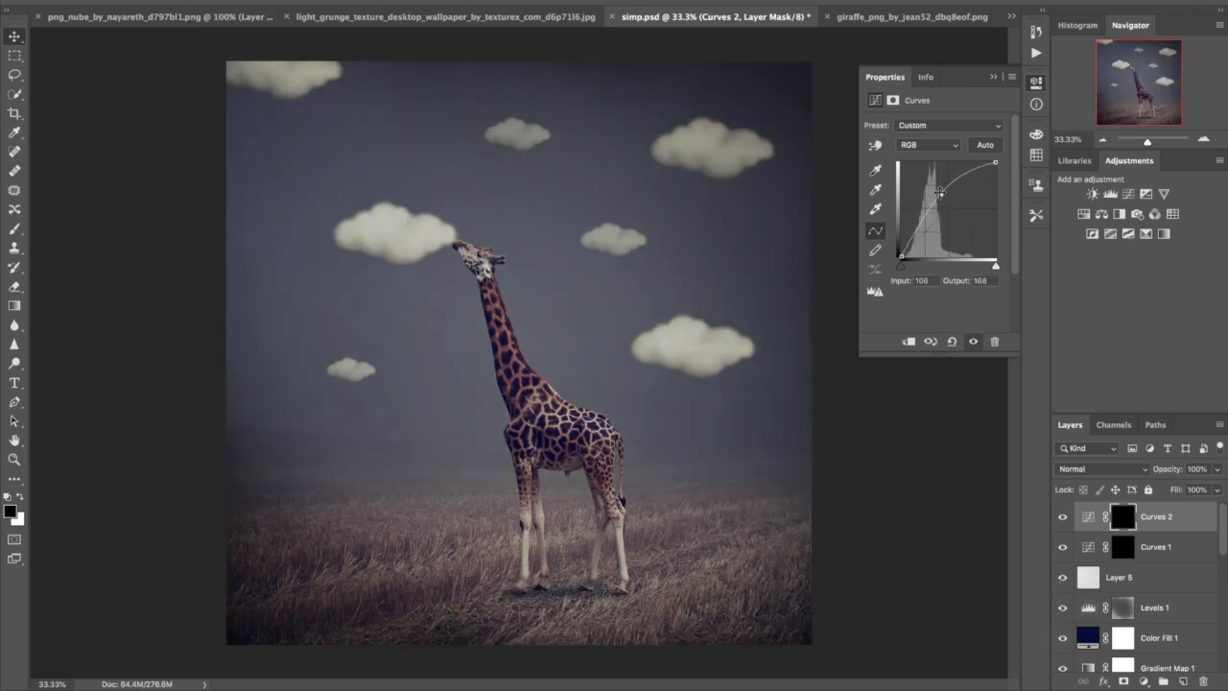
{"action": "key", "text": "ctrl+plus"}
{"action": "key", "text": "ctrl+plus"}
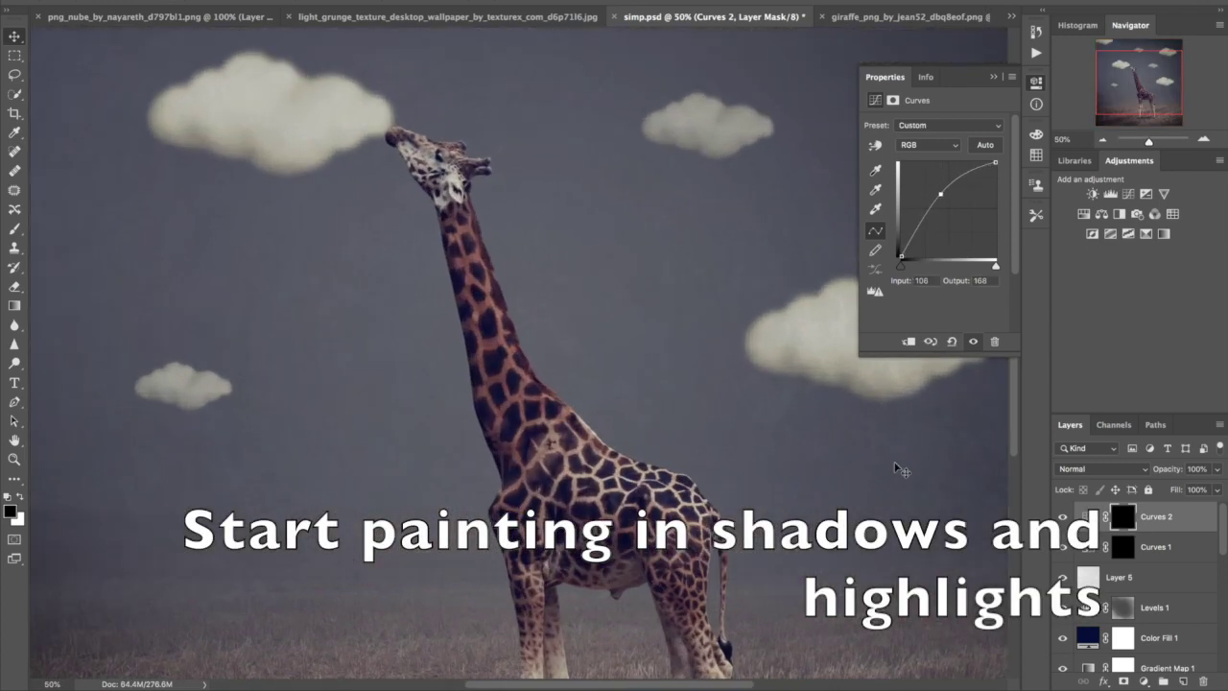
{"action": "key", "text": "x"}
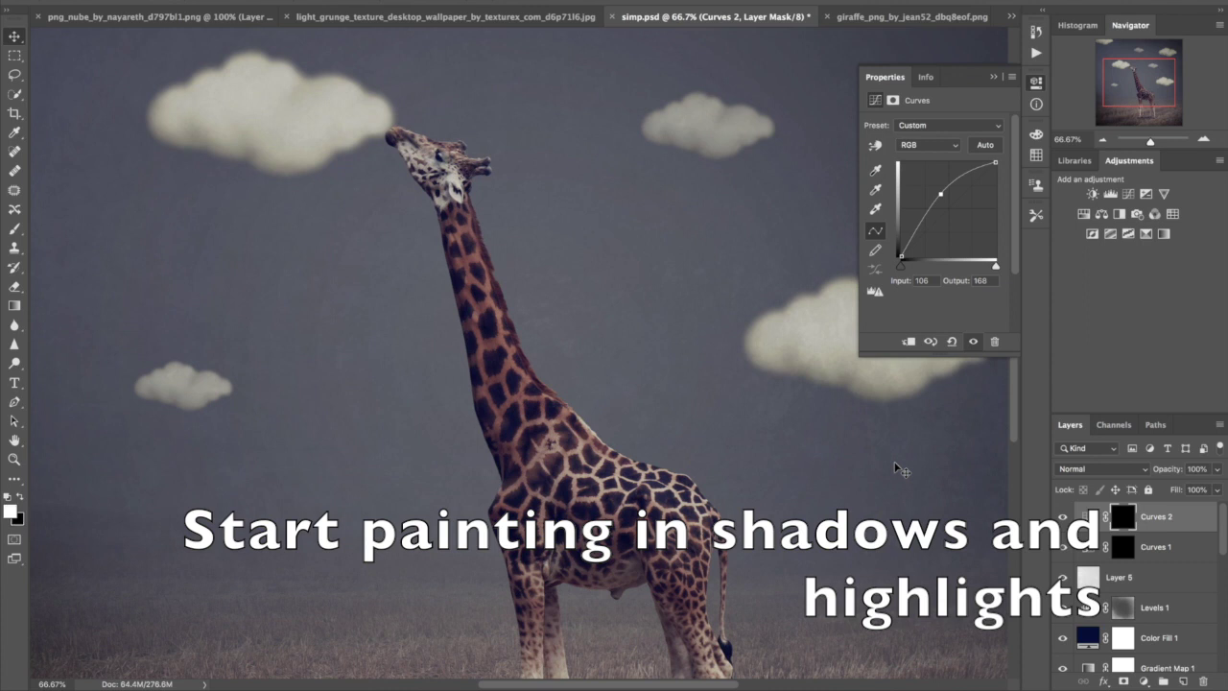
{"action": "key", "text": "ctrl+plus"}
{"action": "key", "text": "ctrl+plus"}
{"action": "scroll", "coordinate": [587, 356], "scroll_direction": "up", "scroll_amount": 5}
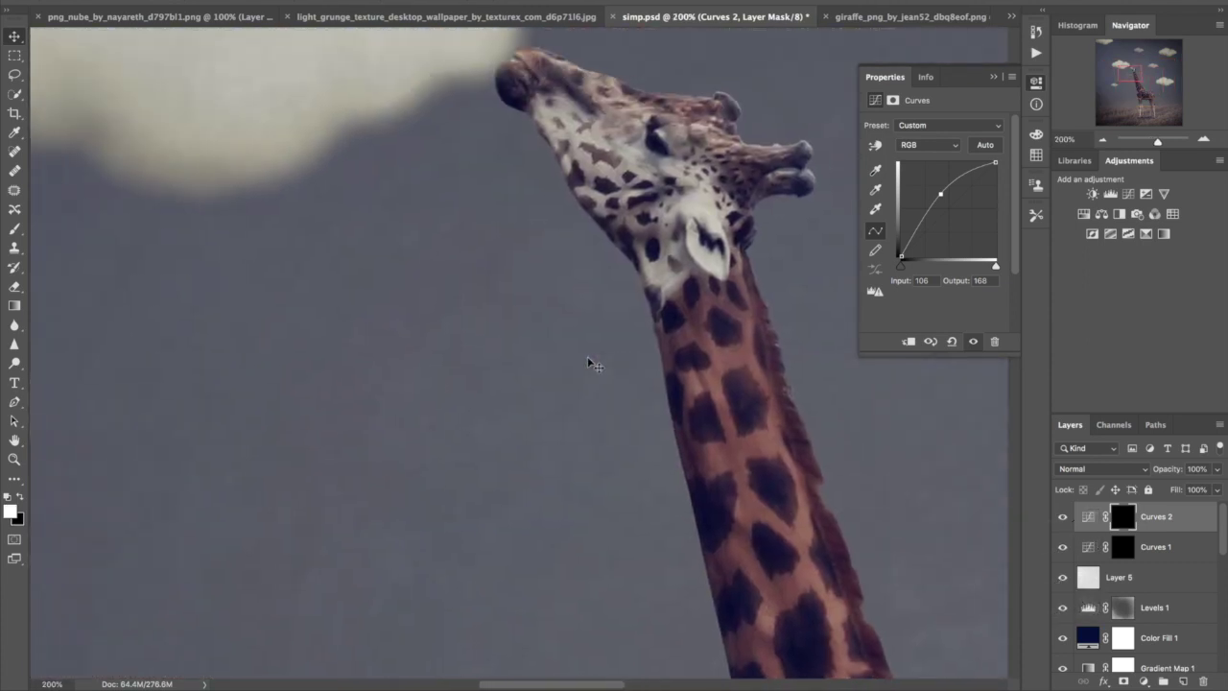
- Brush white on the Curves 2 mask to brighten the giraffe's inner leg edges
{"action": "scroll", "coordinate": [587, 363], "scroll_direction": "up", "scroll_amount": 2}
{"action": "key", "text": "b"}
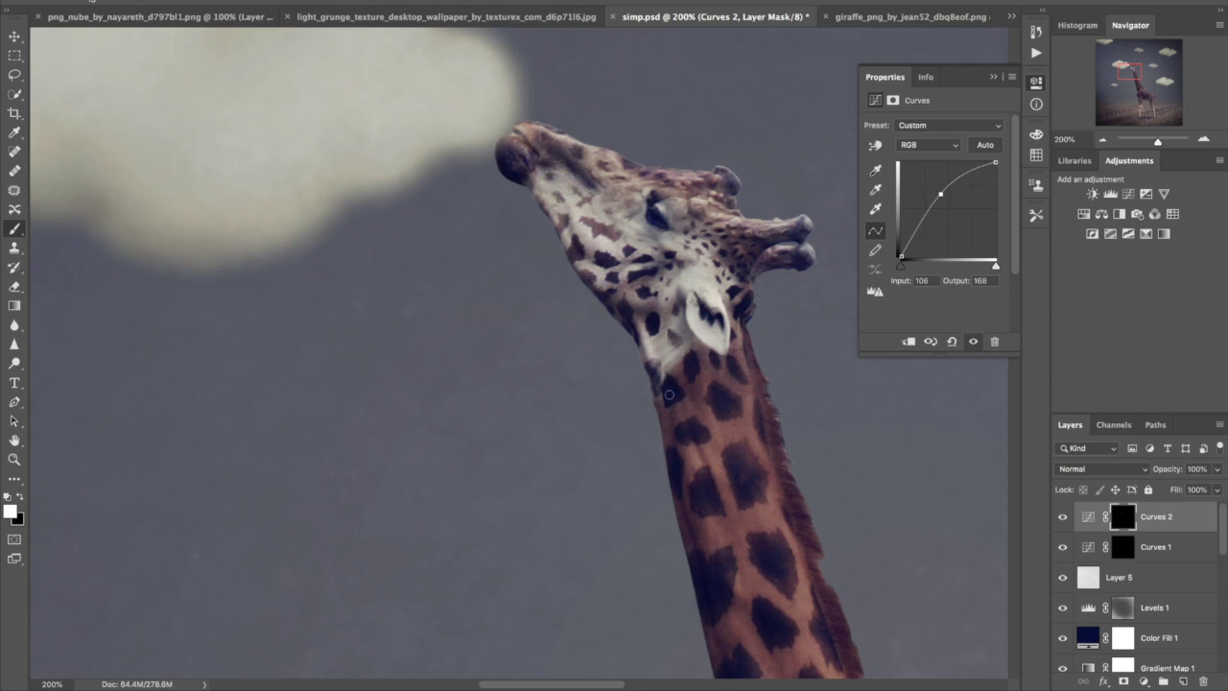
{"action": "scroll", "coordinate": [777, 428], "scroll_direction": "down", "scroll_amount": 5}
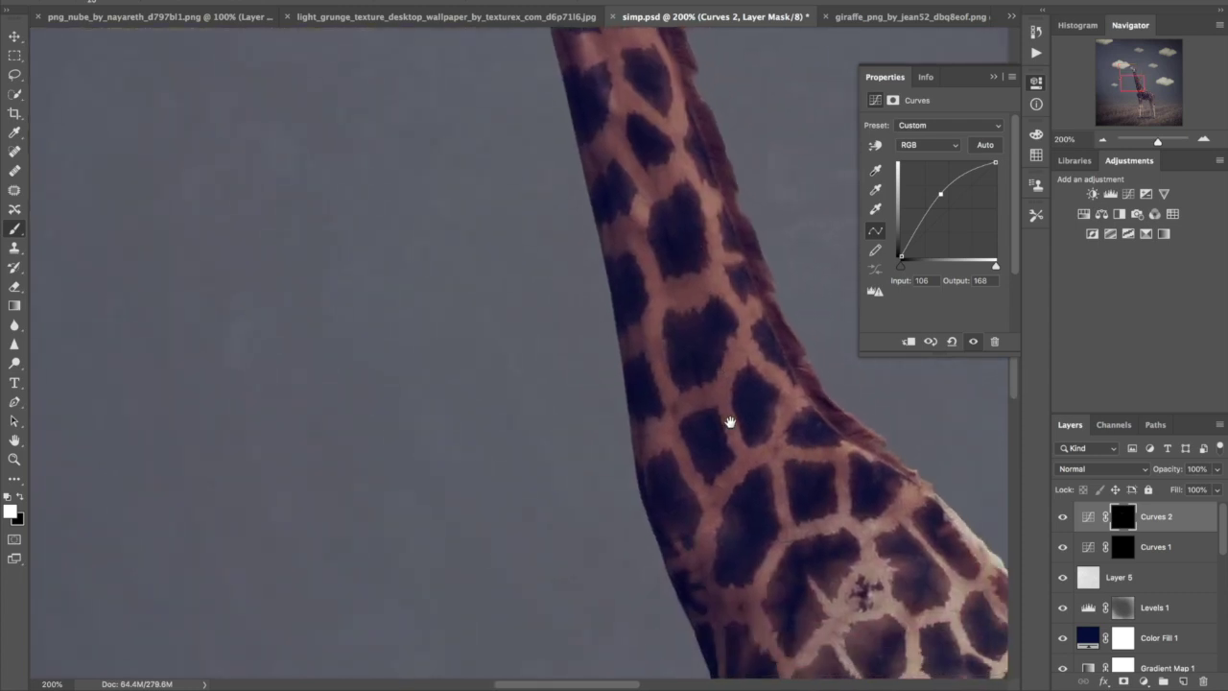
{"action": "left_click_drag", "start_coordinate": [793, 465], "coordinate": [443, 248]}
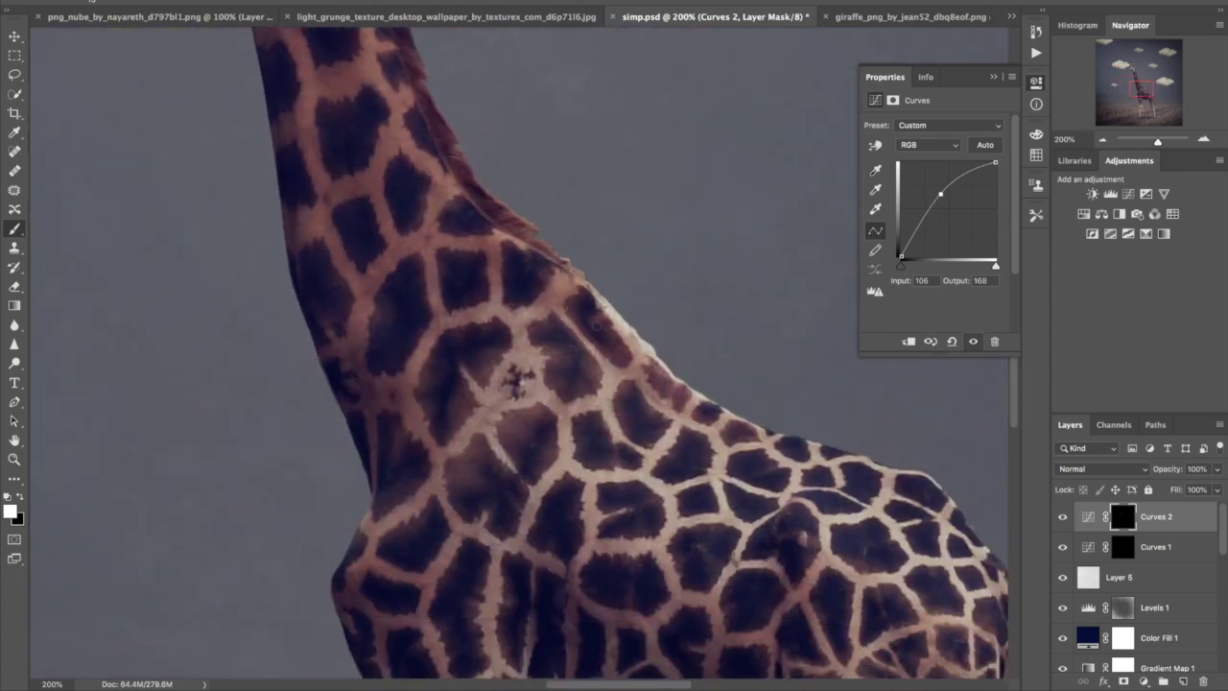
{"action": "scroll", "coordinate": [735, 439], "scroll_direction": "down", "scroll_amount": 2}
{"action": "scroll", "coordinate": [735, 439], "scroll_direction": "down", "scroll_amount": 8}
{"action": "left_click_drag", "start_coordinate": [555, 245], "coordinate": [548, 326]}
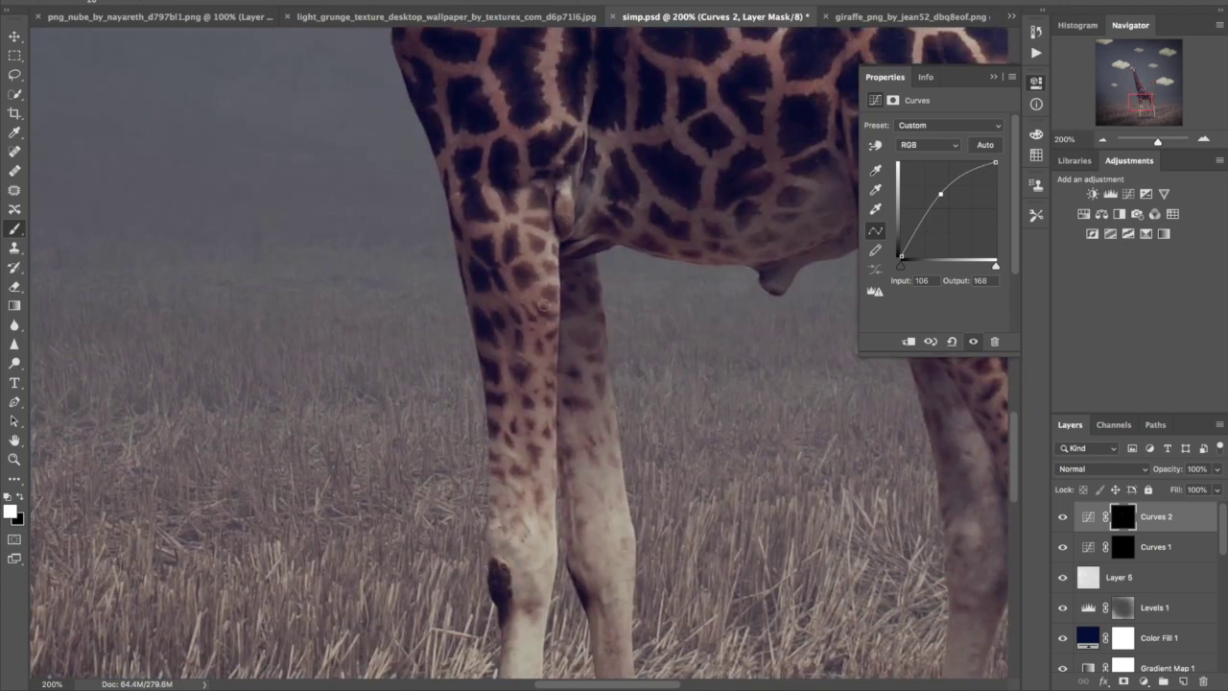
{"action": "mouse_move", "coordinate": [543, 380]}
{"action": "left_mouse_down"}
{"action": "mouse_move", "coordinate": [545, 603]}
{"action": "mouse_move", "coordinate": [584, 536]}
{"action": "left_mouse_up"}
{"action": "scroll", "coordinate": [699, 510], "scroll_direction": "down", "scroll_amount": 5}
{"action": "scroll", "coordinate": [583, 535], "scroll_direction": "down", "scroll_amount": 5}
{"action": "left_click_drag", "start_coordinate": [609, 441], "coordinate": [604, 535]}
- Brighten the right leg, middle hoof, rear leg and tail through the Curves 2 mask
{"action": "scroll", "coordinate": [700, 410], "scroll_direction": "up", "scroll_amount": 3}
{"action": "scroll", "coordinate": [700, 410], "scroll_direction": "up", "scroll_amount": 2}
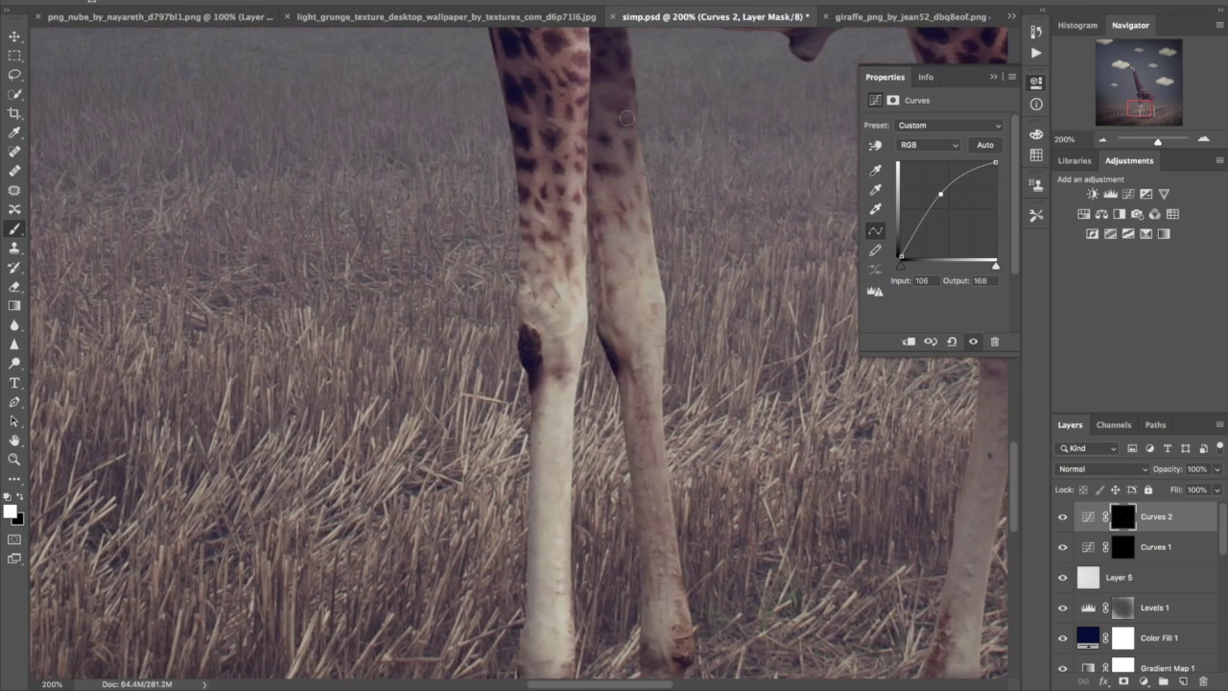
{"action": "mouse_move", "coordinate": [632, 165]}
{"action": "left_mouse_down"}
{"action": "mouse_move", "coordinate": [656, 331]}
{"action": "mouse_move", "coordinate": [660, 499]}
{"action": "left_mouse_up"}
{"action": "scroll", "coordinate": [708, 419], "scroll_direction": "down", "scroll_amount": 5}
{"action": "left_click_drag", "start_coordinate": [656, 336], "coordinate": [641, 261]}
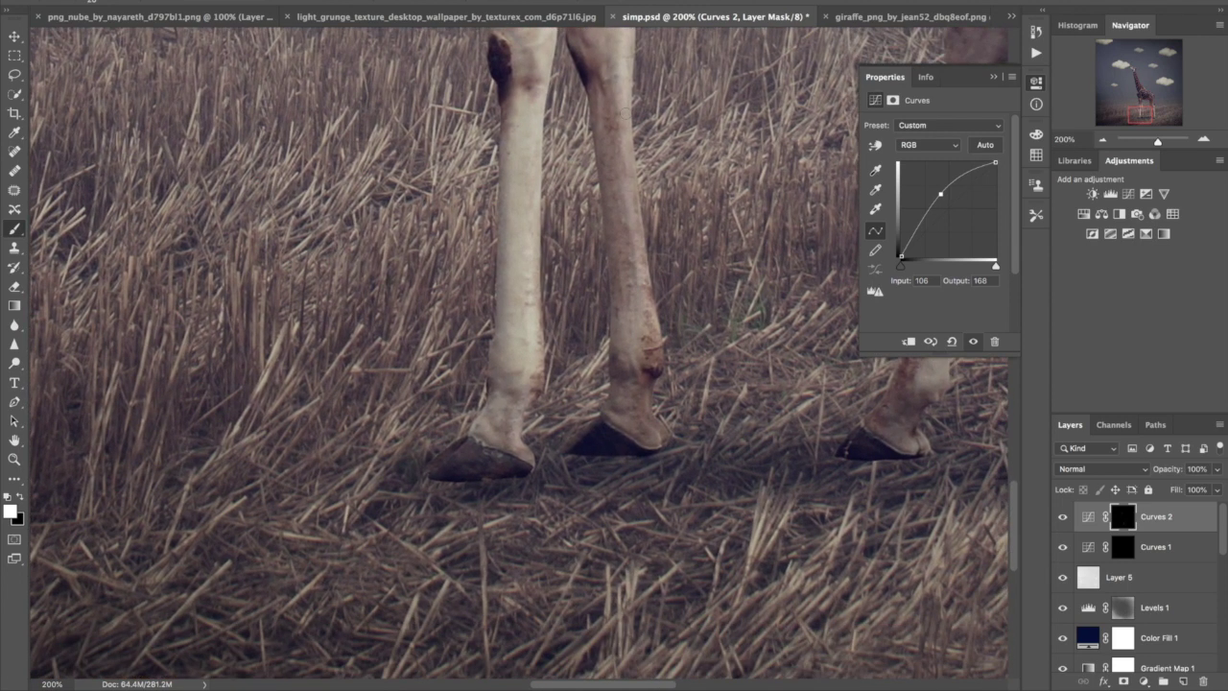
{"action": "left_click_drag", "start_coordinate": [660, 403], "coordinate": [652, 443]}
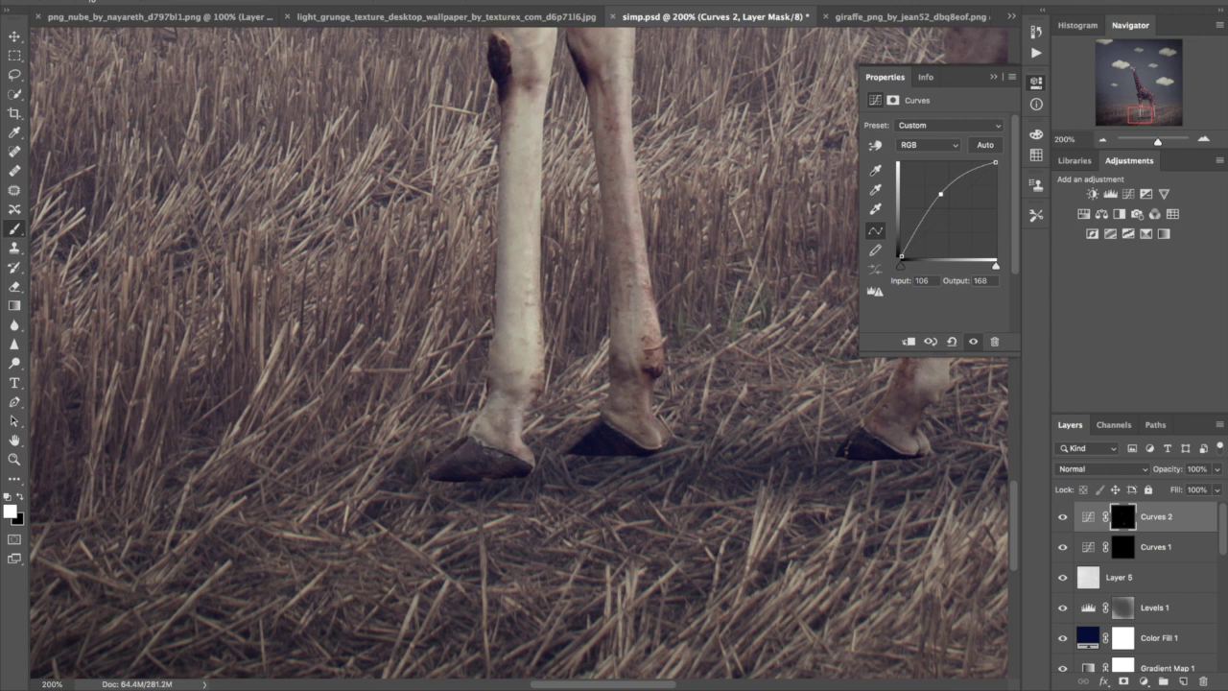
{"action": "scroll", "coordinate": [799, 418], "scroll_direction": "up", "scroll_amount": 2}
{"action": "scroll", "coordinate": [798, 418], "scroll_direction": "right", "scroll_amount": 3}
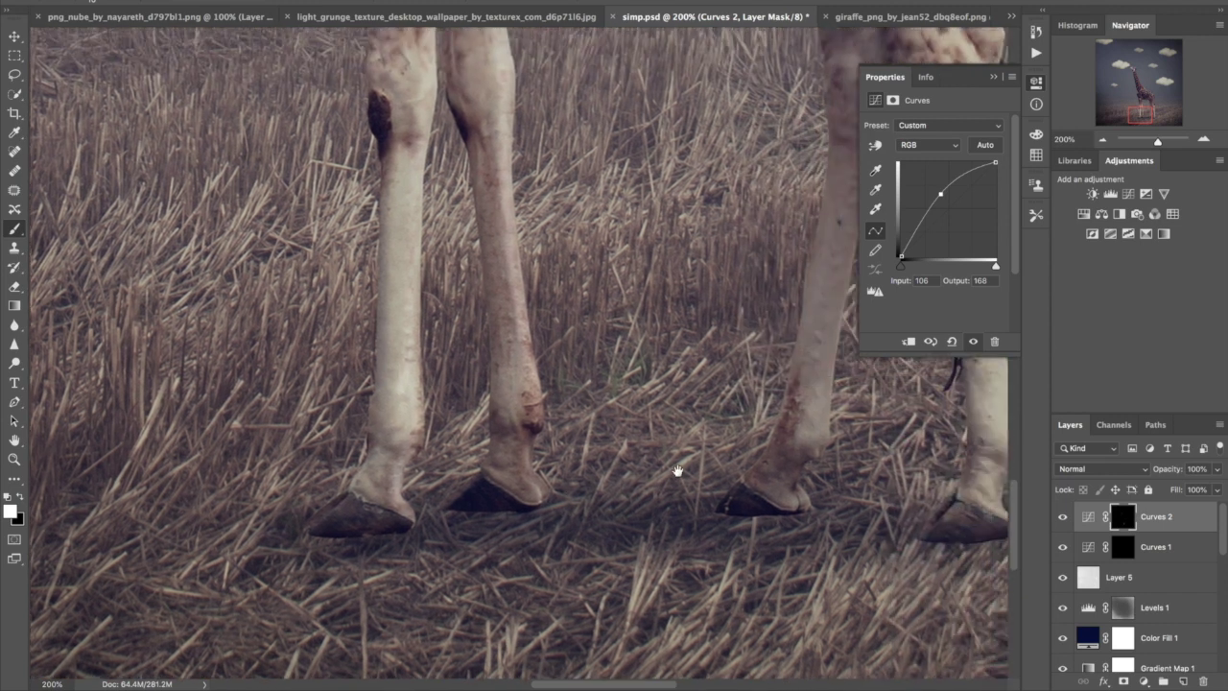
{"action": "mouse_move", "coordinate": [788, 429]}
{"action": "left_mouse_down"}
{"action": "mouse_move", "coordinate": [800, 279]}
{"action": "mouse_move", "coordinate": [835, 183]}
{"action": "mouse_move", "coordinate": [767, 516]}
{"action": "left_mouse_up"}
{"action": "scroll", "coordinate": [519, 355], "scroll_direction": "right", "scroll_amount": 5}
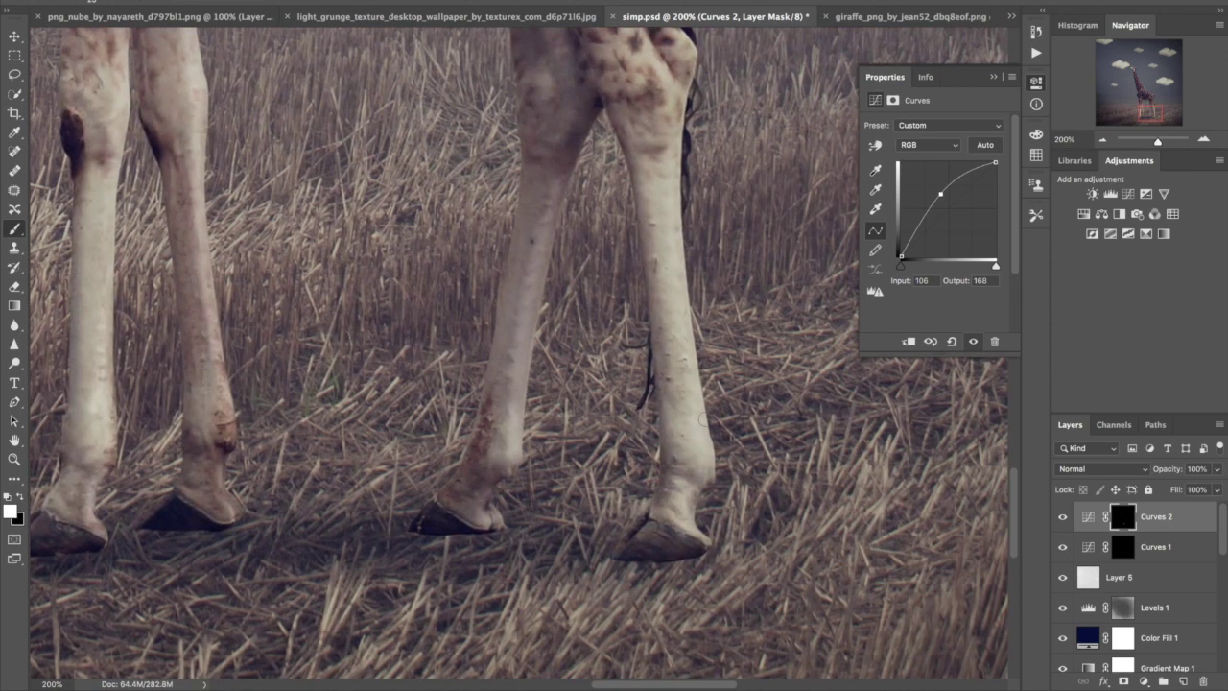
{"action": "scroll", "coordinate": [695, 383], "scroll_direction": "up", "scroll_amount": 5}
{"action": "scroll", "coordinate": [705, 379], "scroll_direction": "up", "scroll_amount": 5}
{"action": "mouse_move", "coordinate": [667, 518]}
{"action": "left_mouse_down"}
{"action": "mouse_move", "coordinate": [660, 413]}
{"action": "mouse_move", "coordinate": [603, 360]}
{"action": "mouse_move", "coordinate": [595, 249]}
{"action": "mouse_move", "coordinate": [614, 129]}
{"action": "left_mouse_up"}
{"action": "mouse_move", "coordinate": [660, 355]}
{"action": "left_mouse_down"}
{"action": "mouse_move", "coordinate": [665, 139]}
{"action": "mouse_move", "coordinate": [737, 270]}
{"action": "left_mouse_up"}
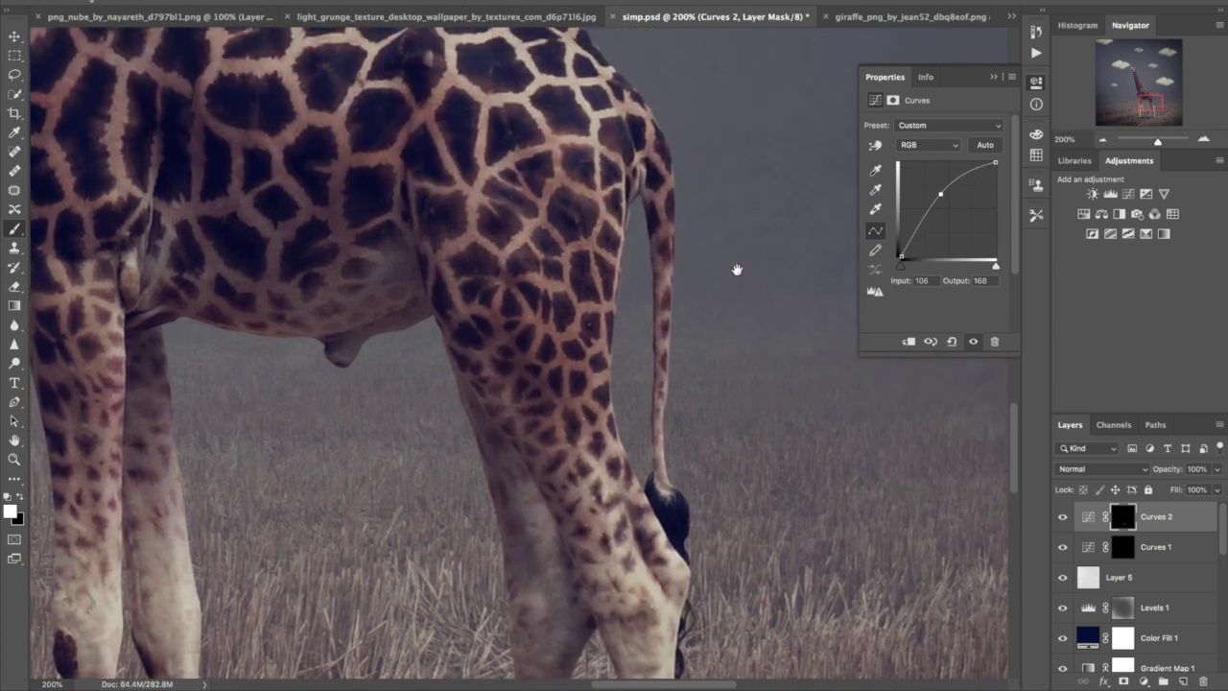
{"action": "left_click", "coordinate": [1121, 546]}
{"action": "mouse_move", "coordinate": [718, 374]}
{"action": "left_mouse_down"}
{"action": "mouse_move", "coordinate": [760, 2]}
{"action": "mouse_move", "coordinate": [791, 218]}
{"action": "left_mouse_up"}
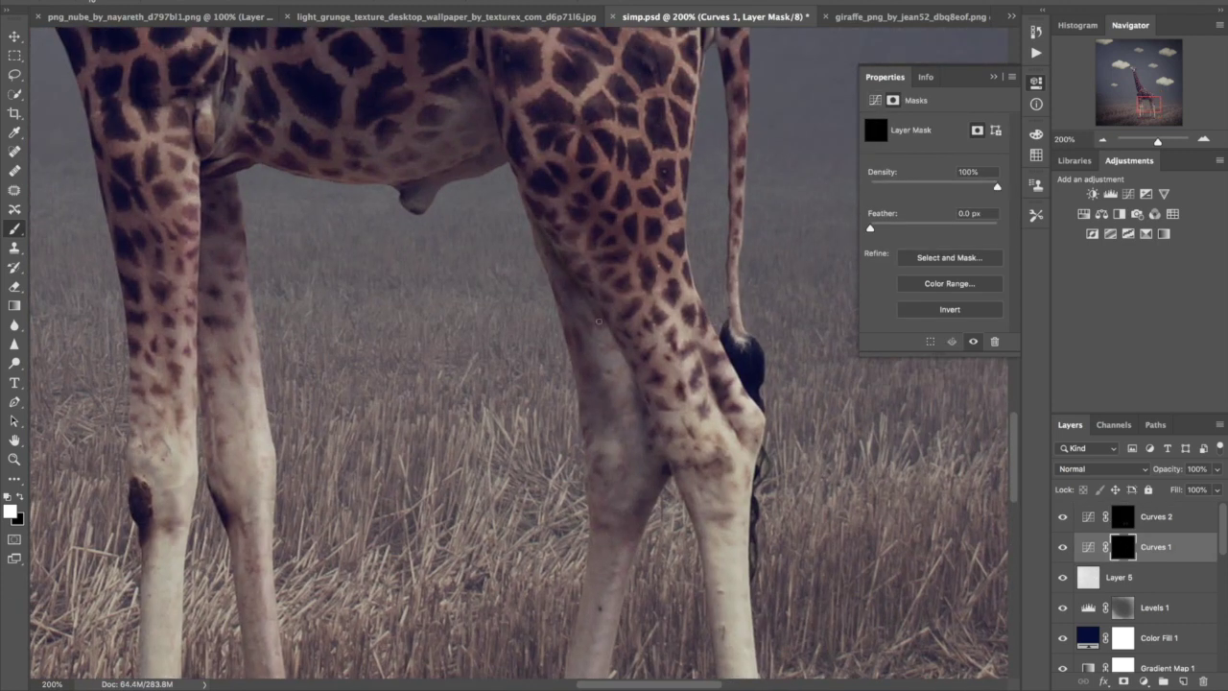
- Darken the rear leg's inner edge and the front leg's left edge on the Curves 1 mask
{"action": "left_click_drag", "start_coordinate": [599, 322], "coordinate": [660, 437]}
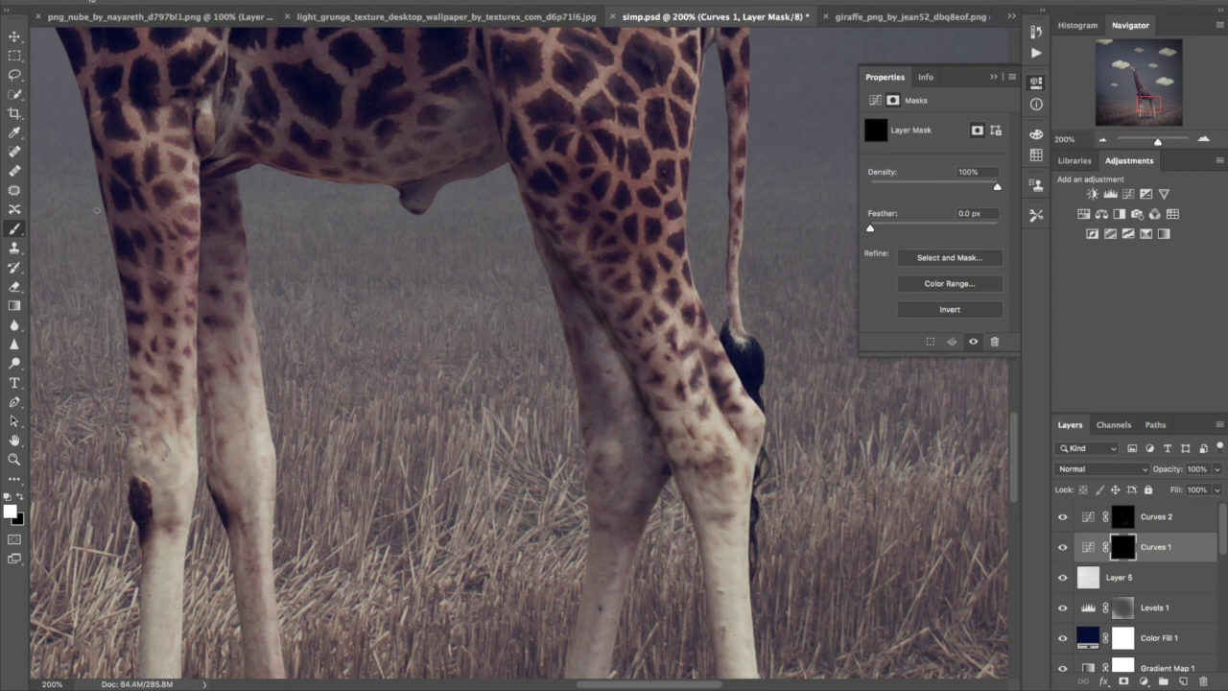
{"action": "key", "text": "x"}
{"action": "key", "text": "x"}
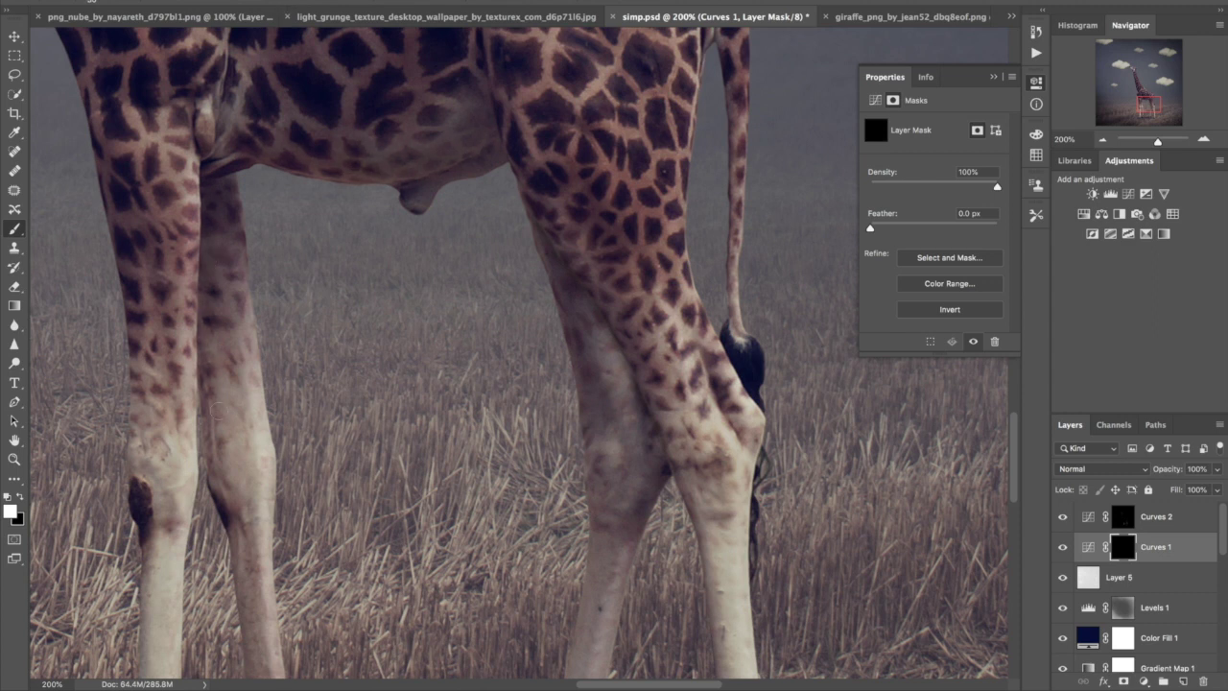
{"action": "scroll", "coordinate": [218, 411], "scroll_direction": "down", "scroll_amount": 4}
{"action": "scroll", "coordinate": [218, 410], "scroll_direction": "left", "scroll_amount": 4}
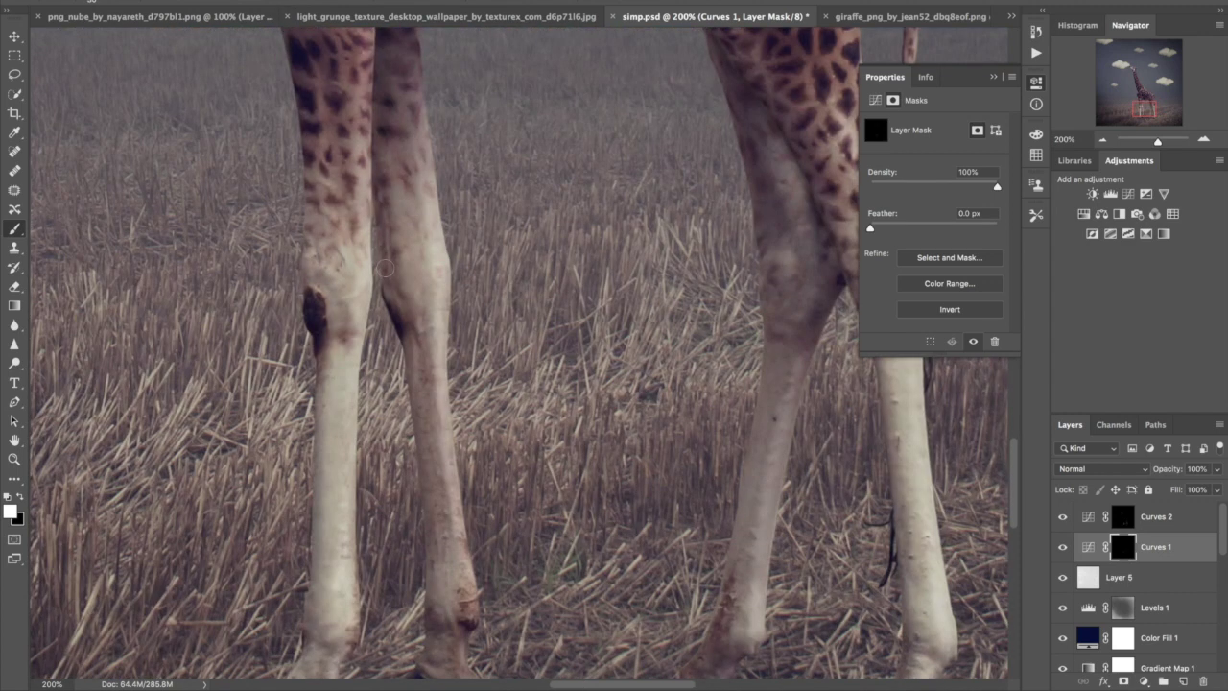
{"action": "left_click_drag", "start_coordinate": [522, 469], "coordinate": [526, 463]}
{"action": "scroll", "coordinate": [526, 464], "scroll_direction": "down", "scroll_amount": 2}
{"action": "scroll", "coordinate": [526, 463], "scroll_direction": "left", "scroll_amount": 1}
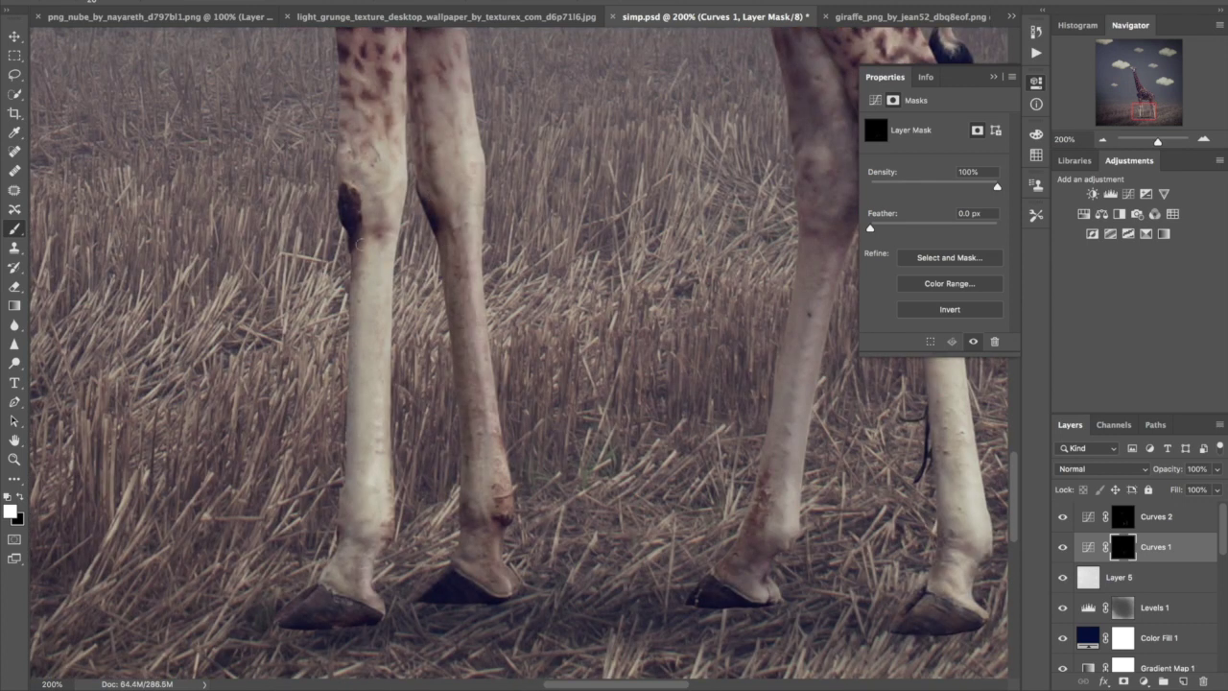
{"action": "left_click_drag", "start_coordinate": [355, 324], "coordinate": [353, 405]}
{"action": "mouse_move", "coordinate": [349, 487]}
{"action": "left_mouse_down"}
{"action": "mouse_move", "coordinate": [355, 539]}
{"action": "mouse_move", "coordinate": [345, 516]}
{"action": "left_mouse_up"}
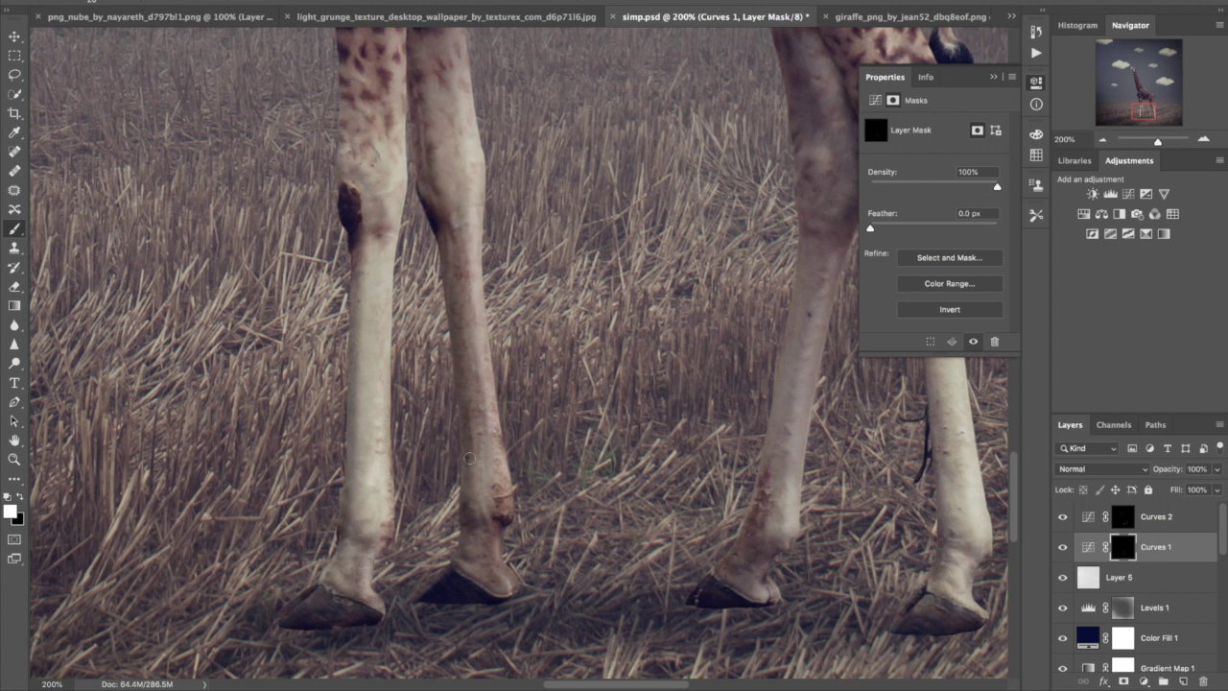
- Shade the front hoof and leg, then target Curves 2 and zoom out to the whole composite
{"action": "scroll", "coordinate": [581, 207], "scroll_direction": "right", "scroll_amount": 5}
{"action": "scroll", "coordinate": [581, 207], "scroll_direction": "up", "scroll_amount": 1}
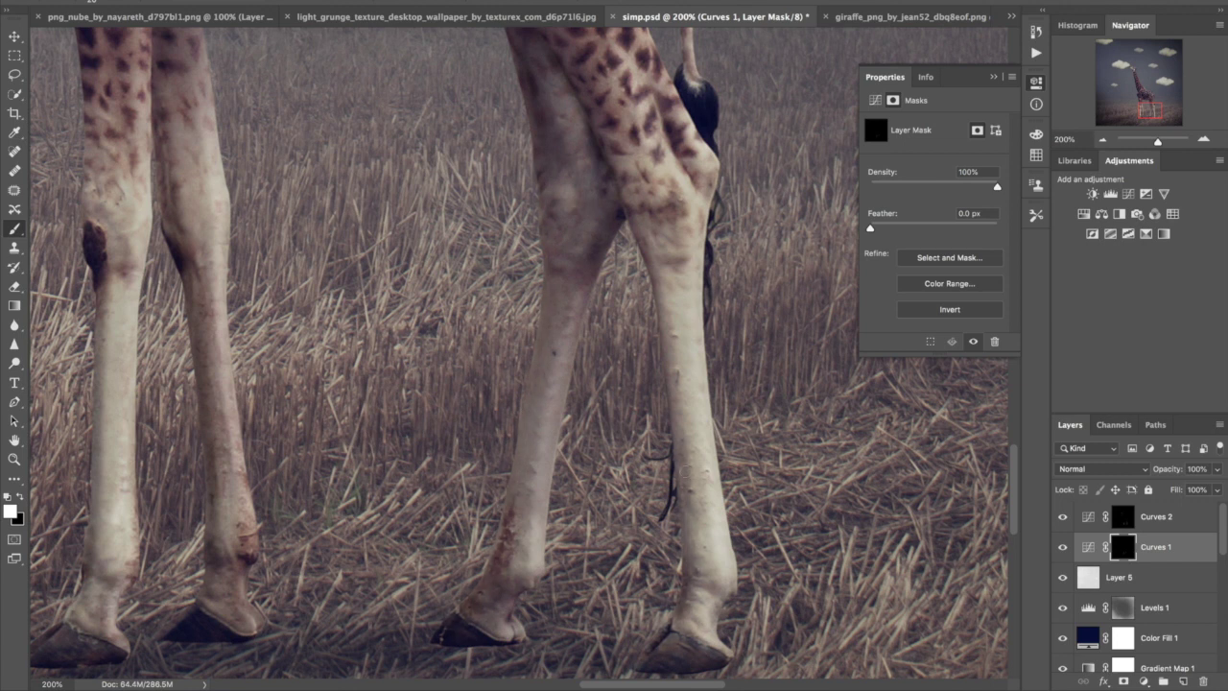
{"action": "left_click_drag", "start_coordinate": [494, 584], "coordinate": [513, 603]}
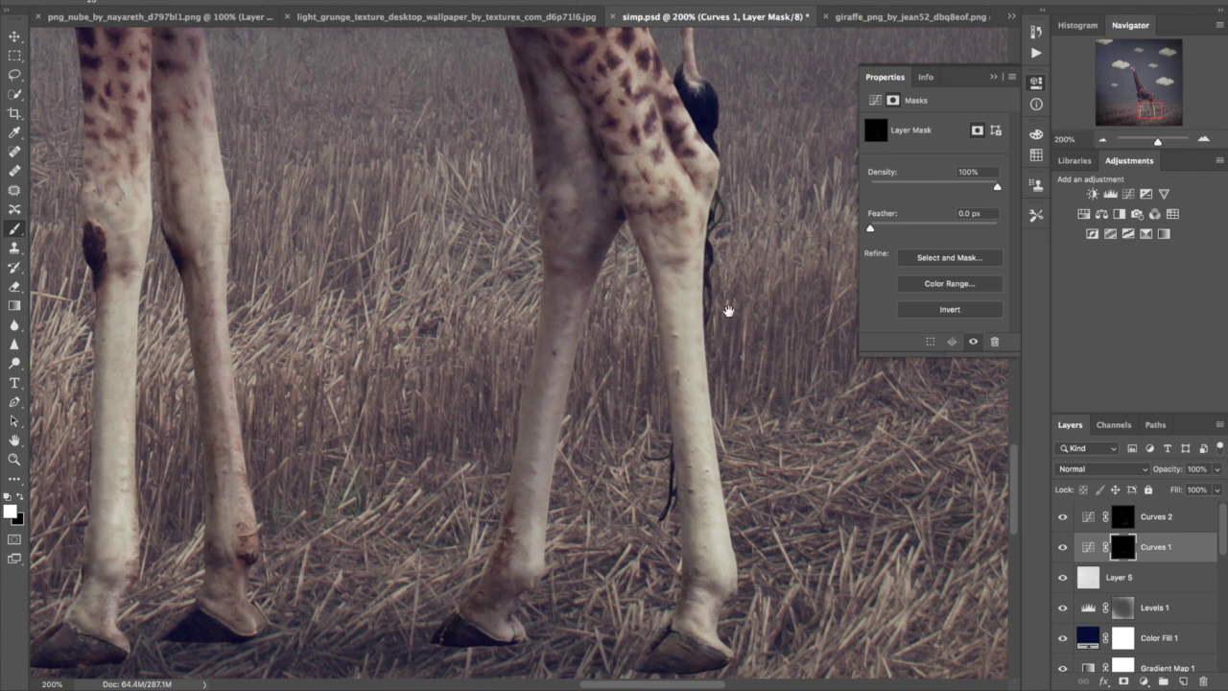
{"action": "scroll", "coordinate": [729, 309], "scroll_direction": "up", "scroll_amount": 5}
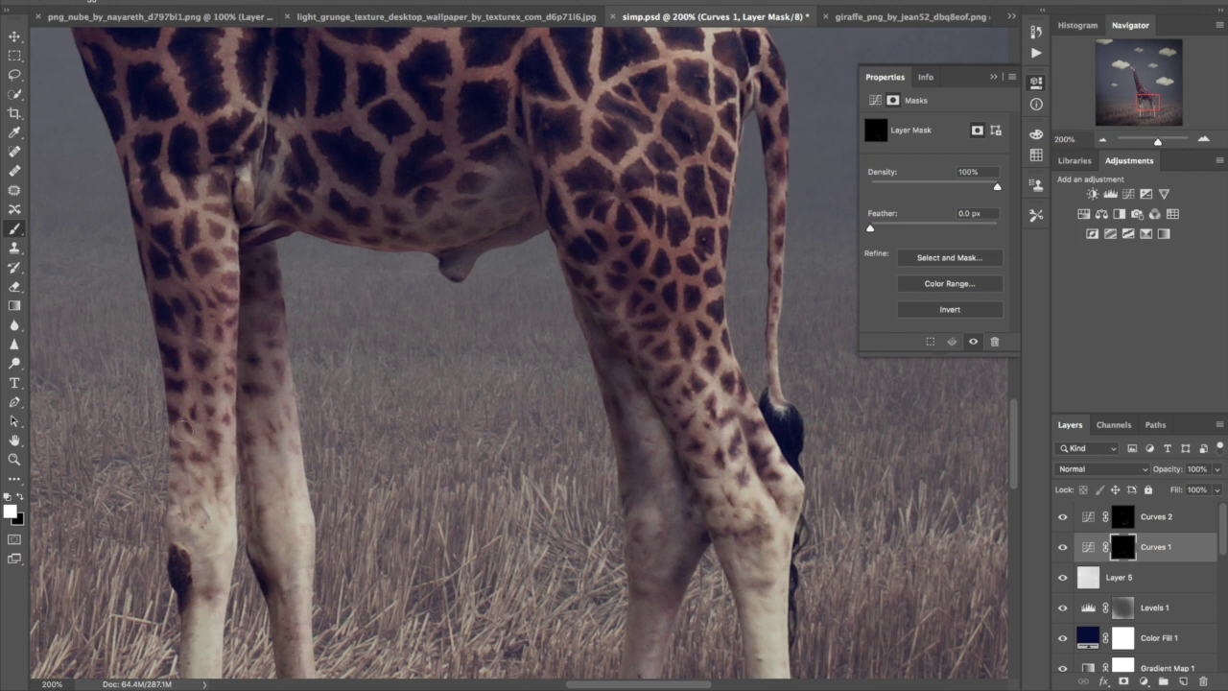
{"action": "left_click_drag", "start_coordinate": [635, 330], "coordinate": [813, 622]}
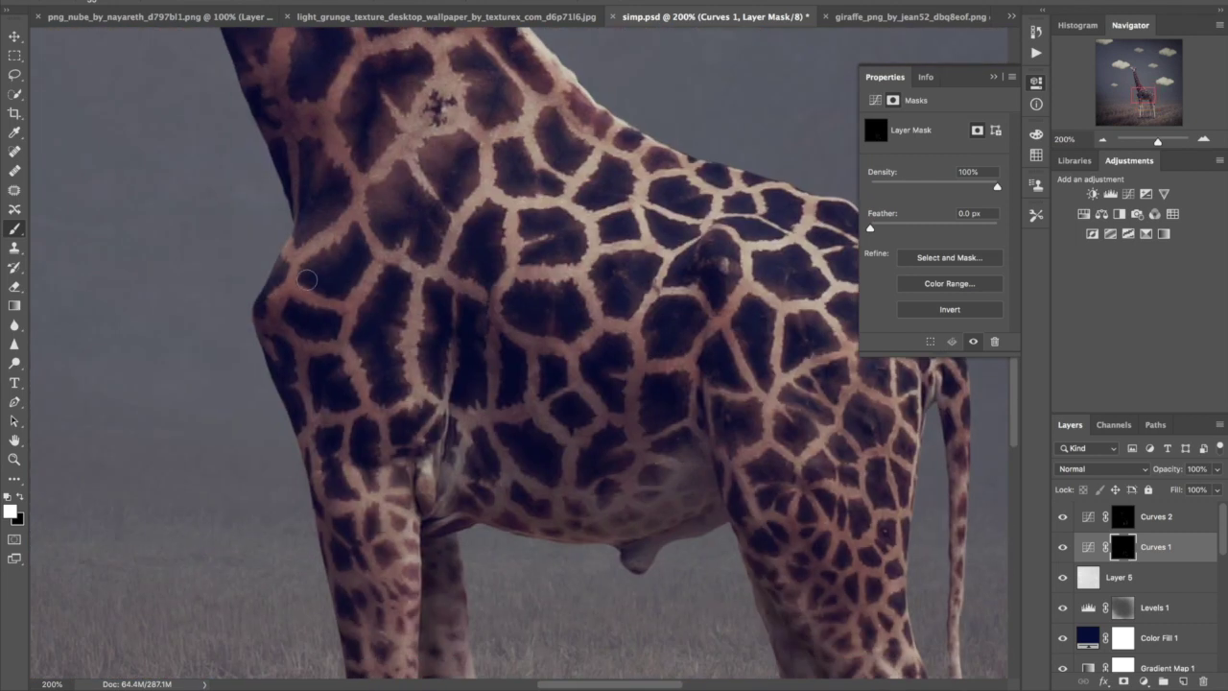
{"action": "key", "text": "alt+bracketright"}
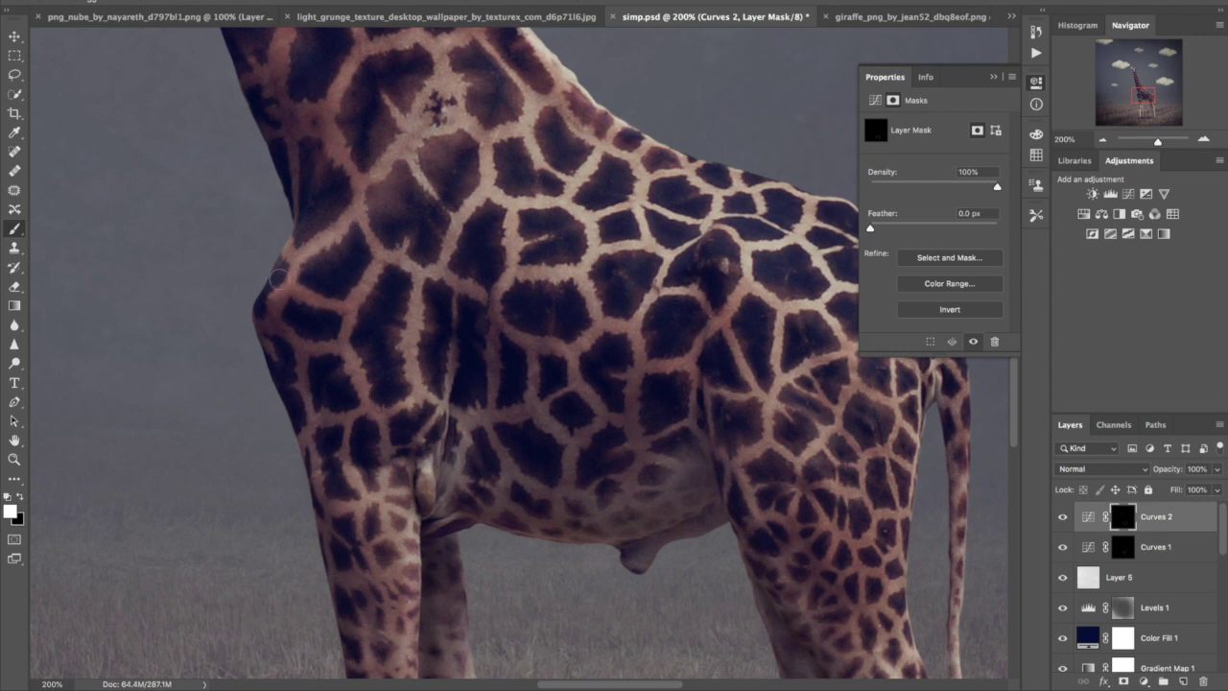
{"action": "key", "text": "ctrl+minus"}
{"action": "key", "text": "ctrl+minus"}
{"action": "key", "text": "ctrl+minus"}
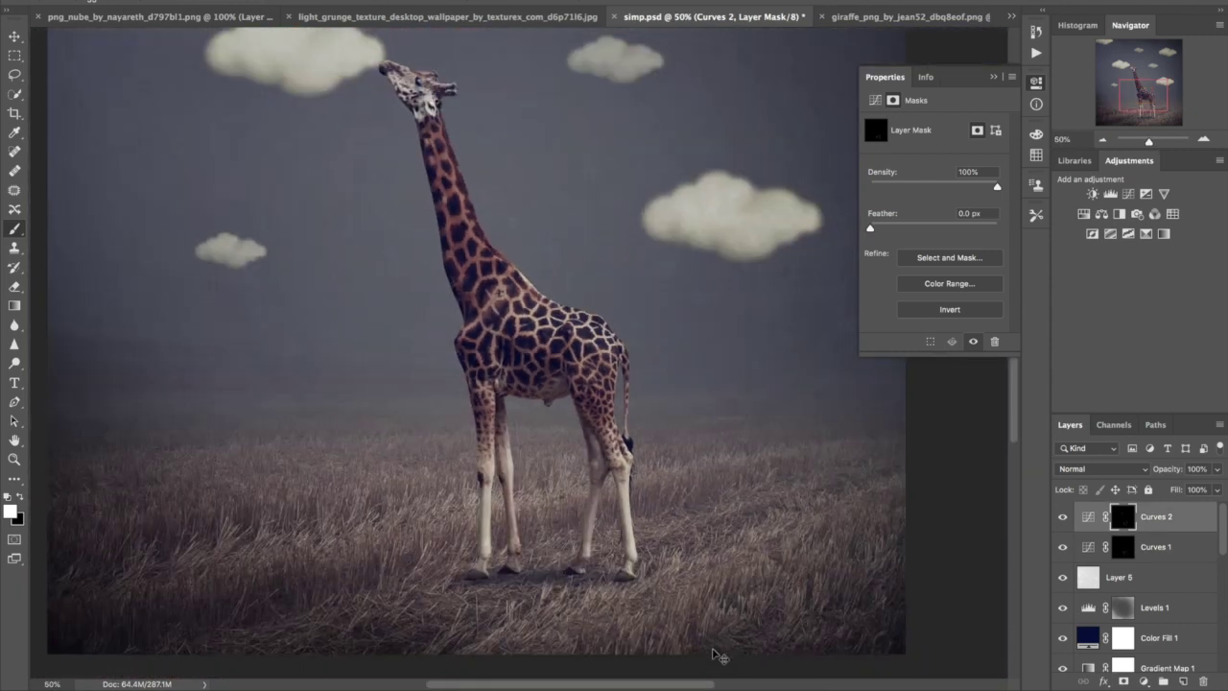
{"action": "key", "text": "ctrl+minus"}
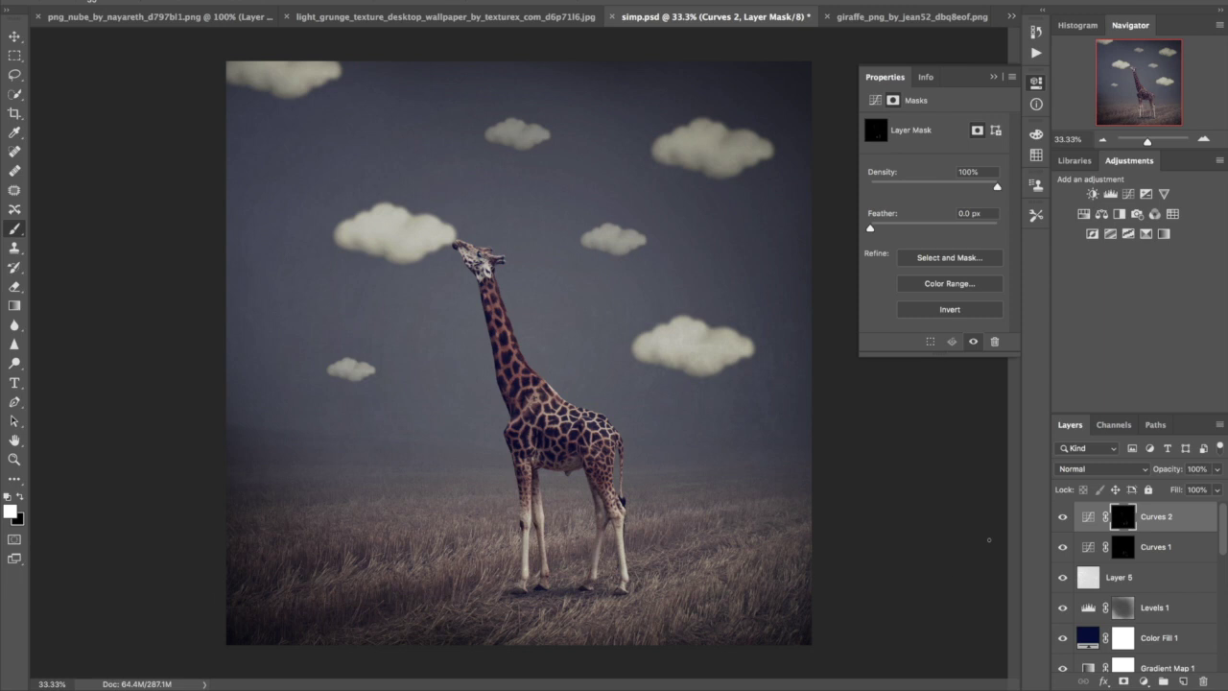
- Add a Hue/Saturation layer at -13 saturation and start a new Gradient Fill layer
{"action": "left_click", "coordinate": [1083, 213]}
{"action": "left_click_drag", "start_coordinate": [933, 208], "coordinate": [926, 212]}
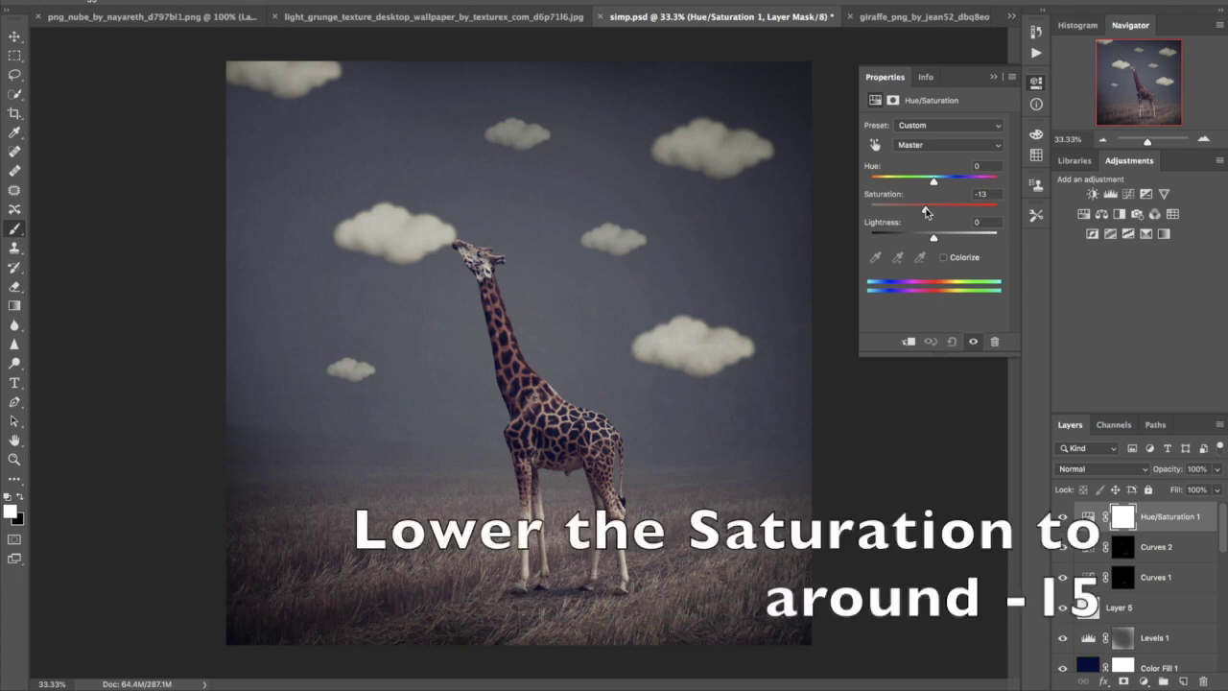
{"action": "left_click", "coordinate": [1143, 681]}
{"action": "left_click", "coordinate": [1161, 438]}
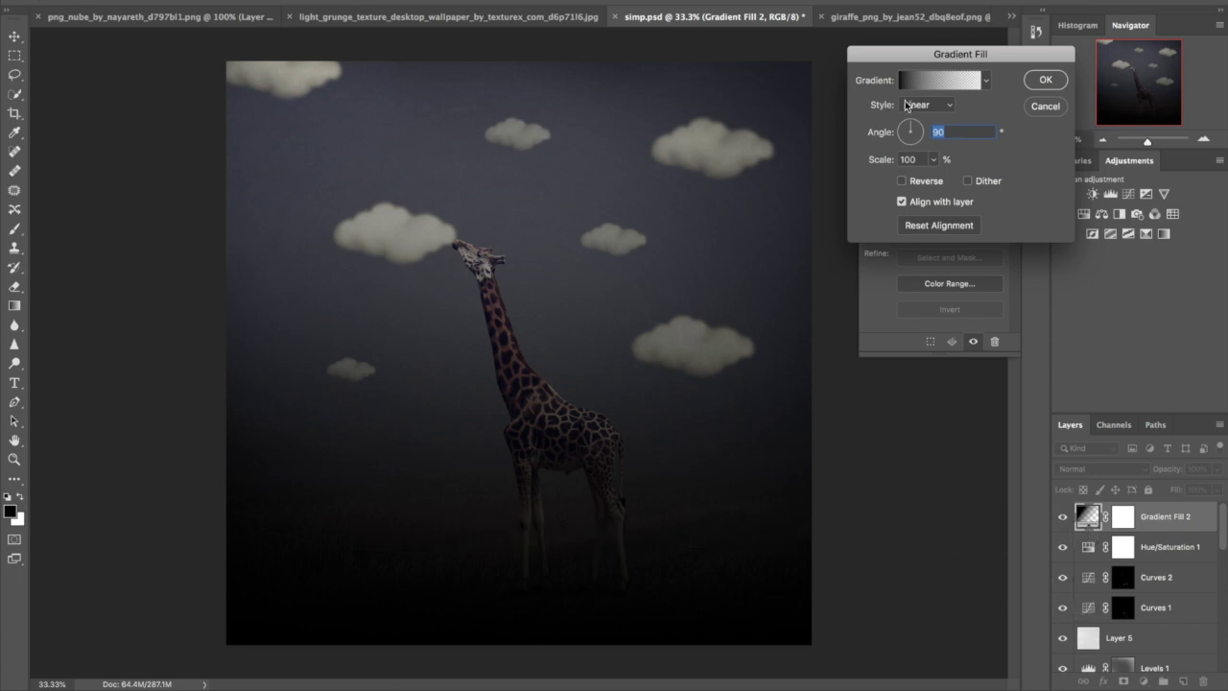
- Set the gradient fill to a reversed Radial style at a 38.75° angle
{"action": "left_click", "coordinate": [912, 105]}
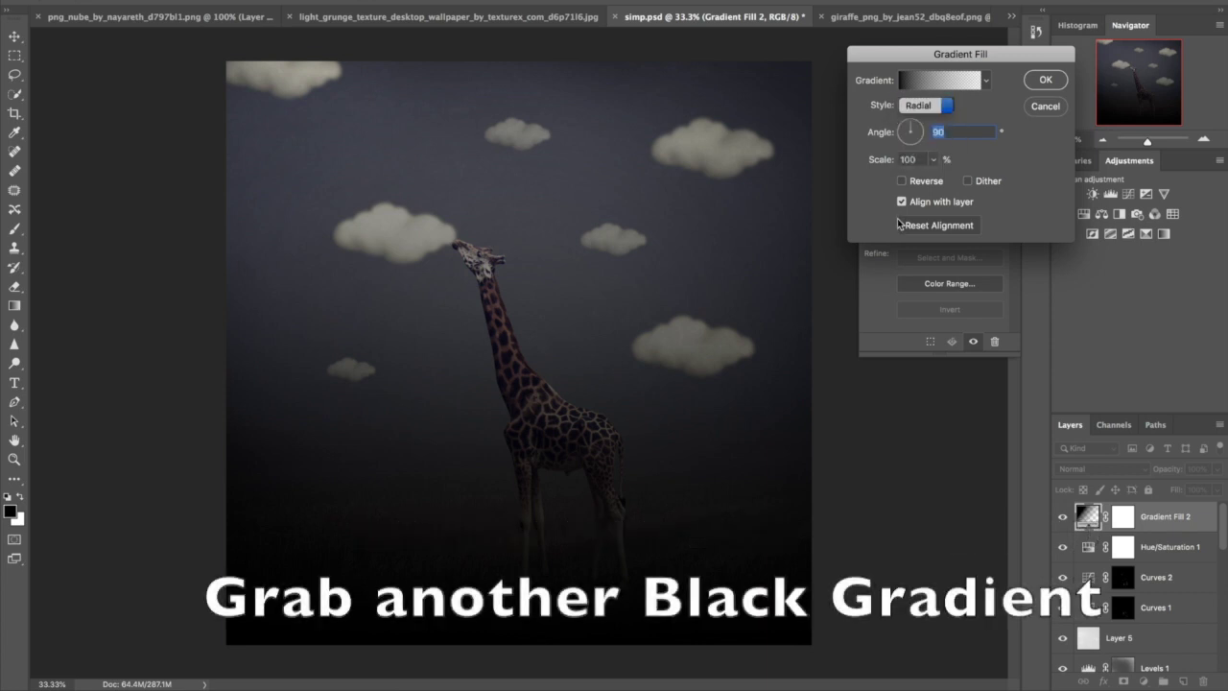
{"action": "left_click", "coordinate": [901, 180]}
{"action": "left_click_drag", "start_coordinate": [912, 126], "coordinate": [918, 127]}
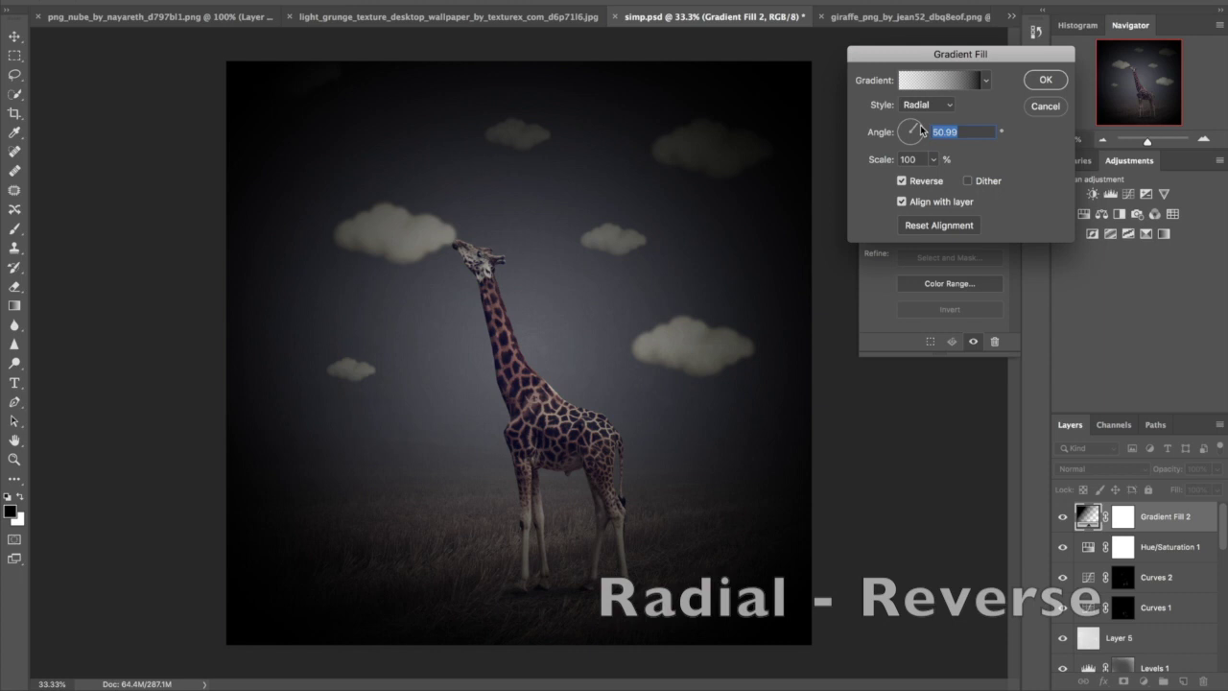
{"action": "left_click_drag", "start_coordinate": [919, 126], "coordinate": [919, 127]}
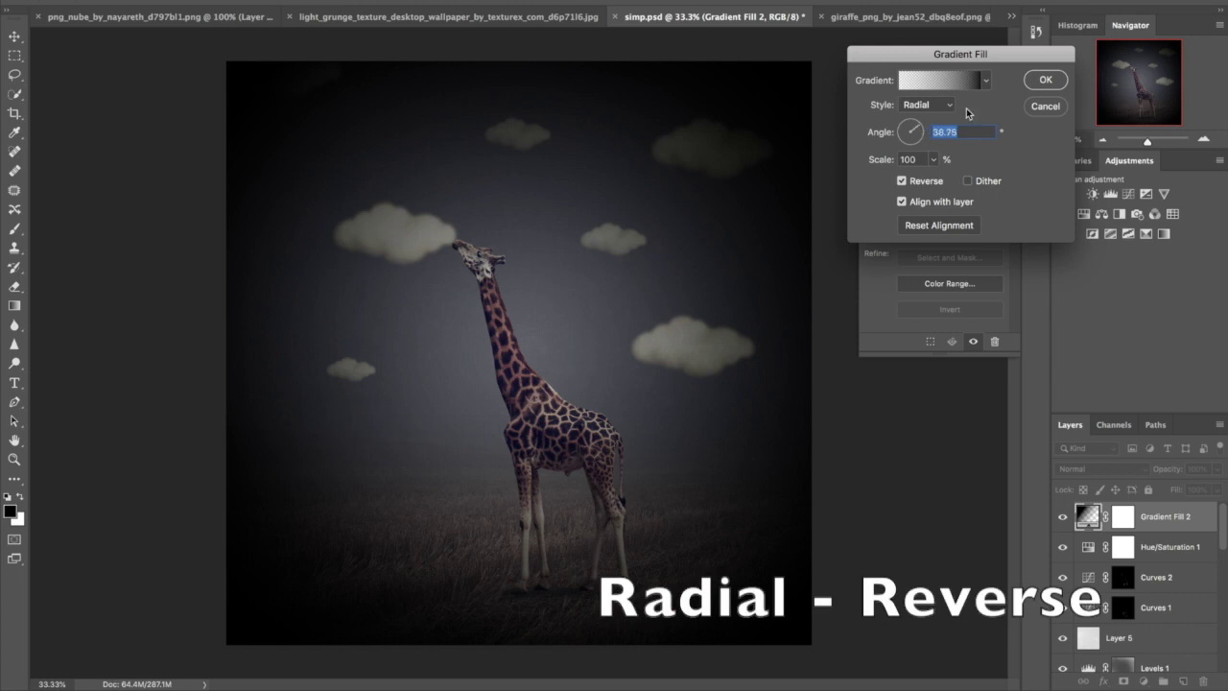
{"action": "left_click", "coordinate": [1042, 82]}
- Blend the vignette gradient layer as Soft Light at 60% opacity
{"action": "left_click", "coordinate": [1082, 467]}
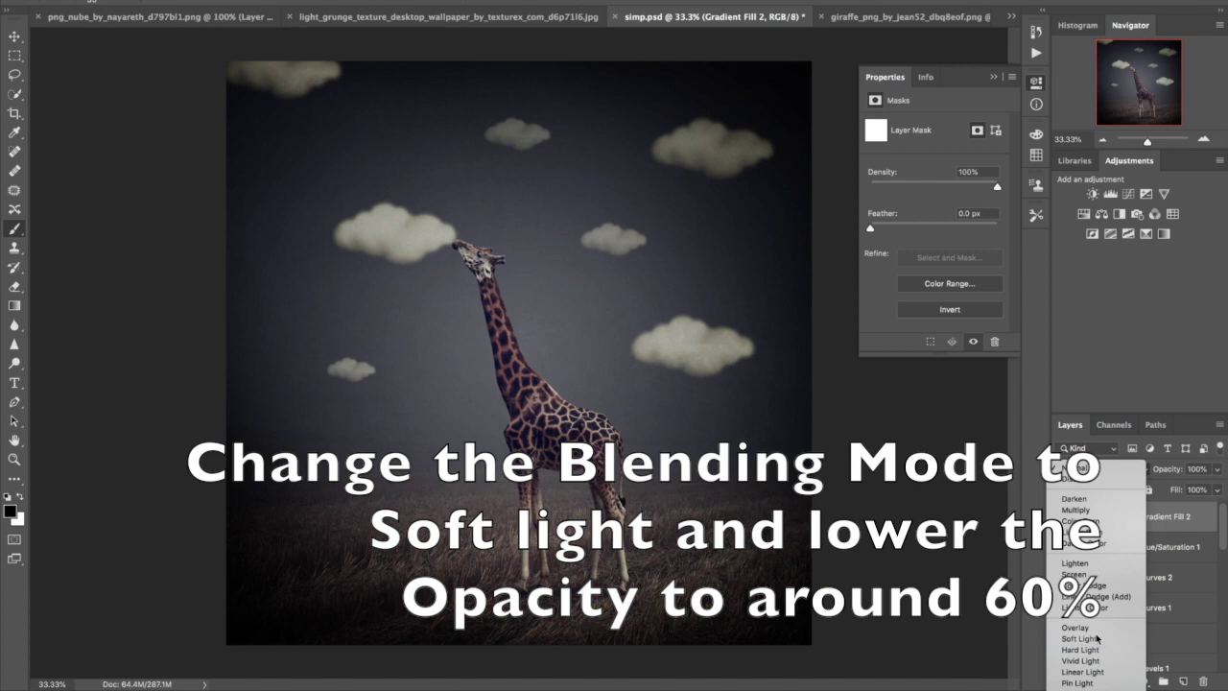
{"action": "left_click", "coordinate": [1082, 638]}
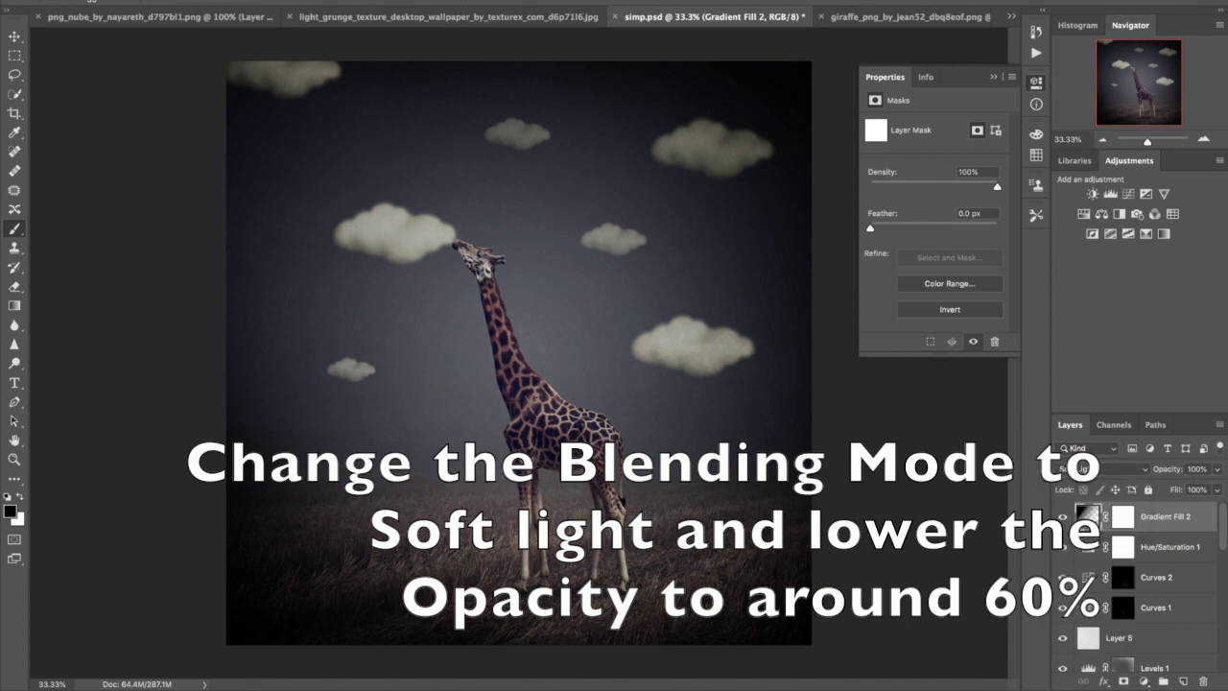
{"action": "left_click_drag", "start_coordinate": [1180, 470], "coordinate": [1149, 472]}
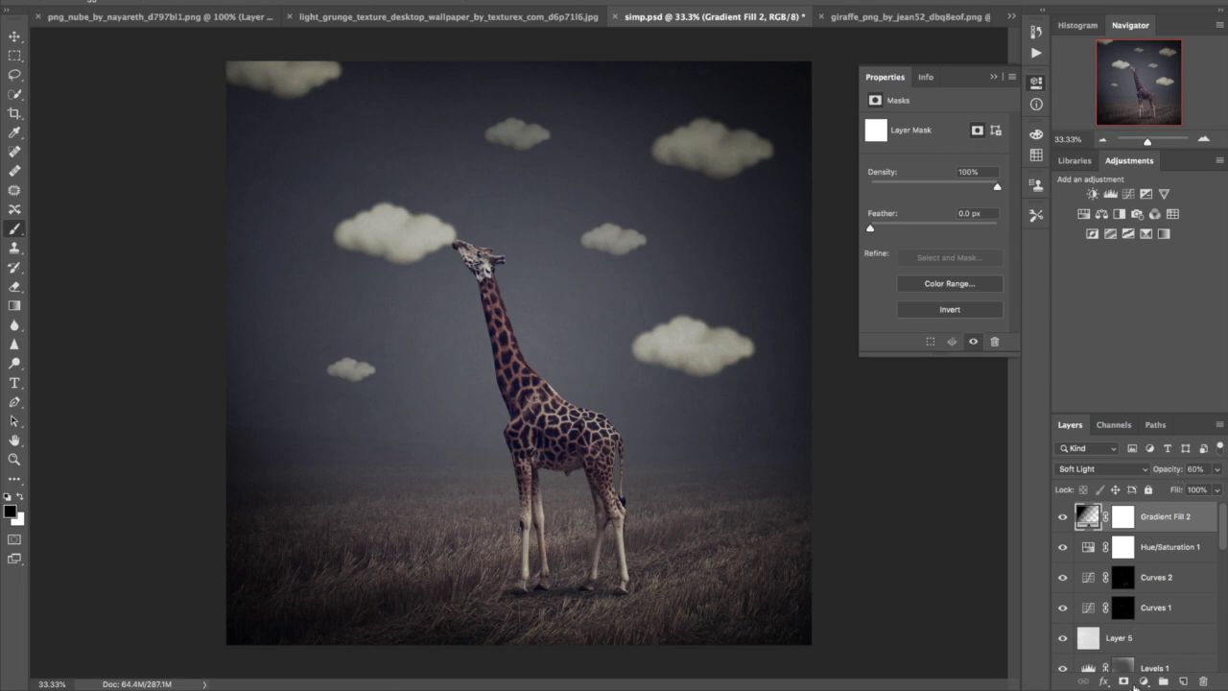
{"action": "left_click", "coordinate": [1142, 681]}
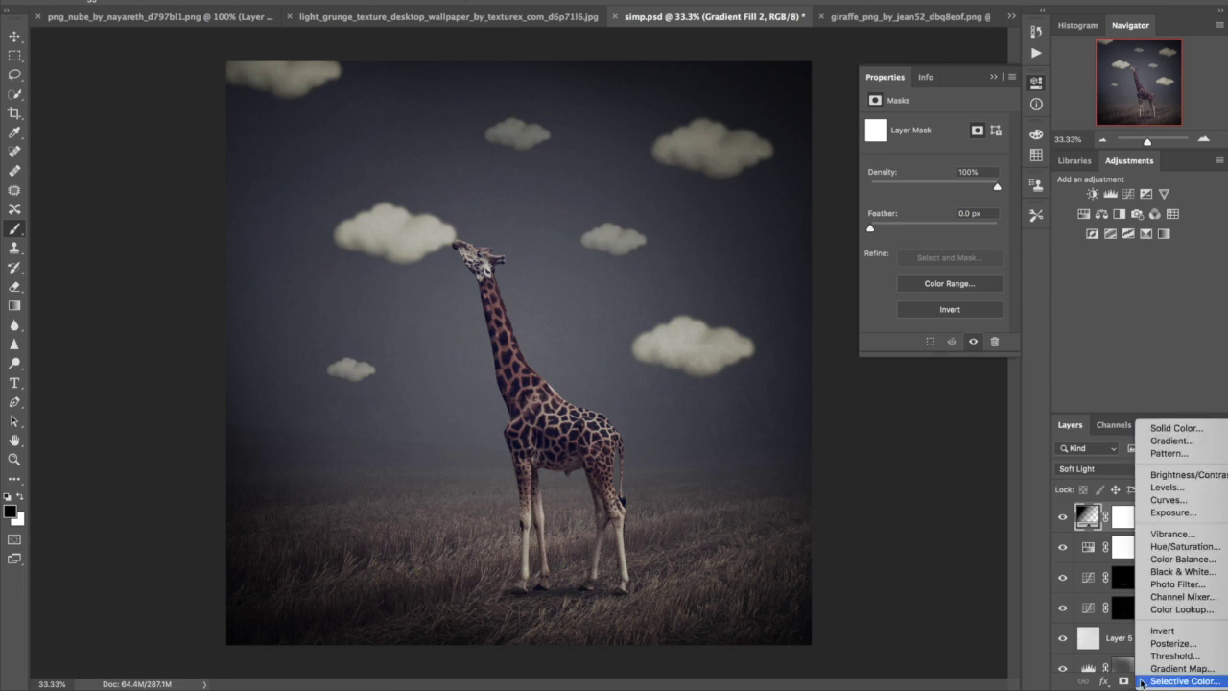
- Add an Exposure adjustment layer at exposure +0.31, offset +0.0698 and gamma correction 0.80
{"action": "left_click", "coordinate": [1172, 512]}
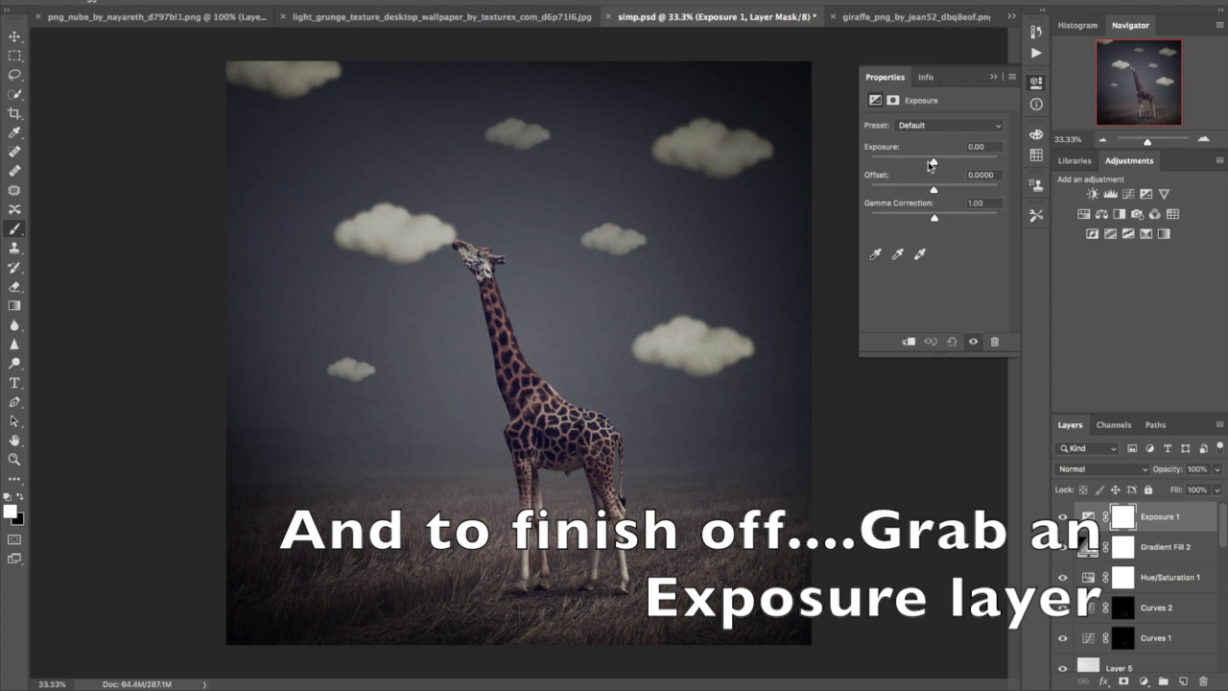
{"action": "left_click_drag", "start_coordinate": [938, 161], "coordinate": [938, 161]}
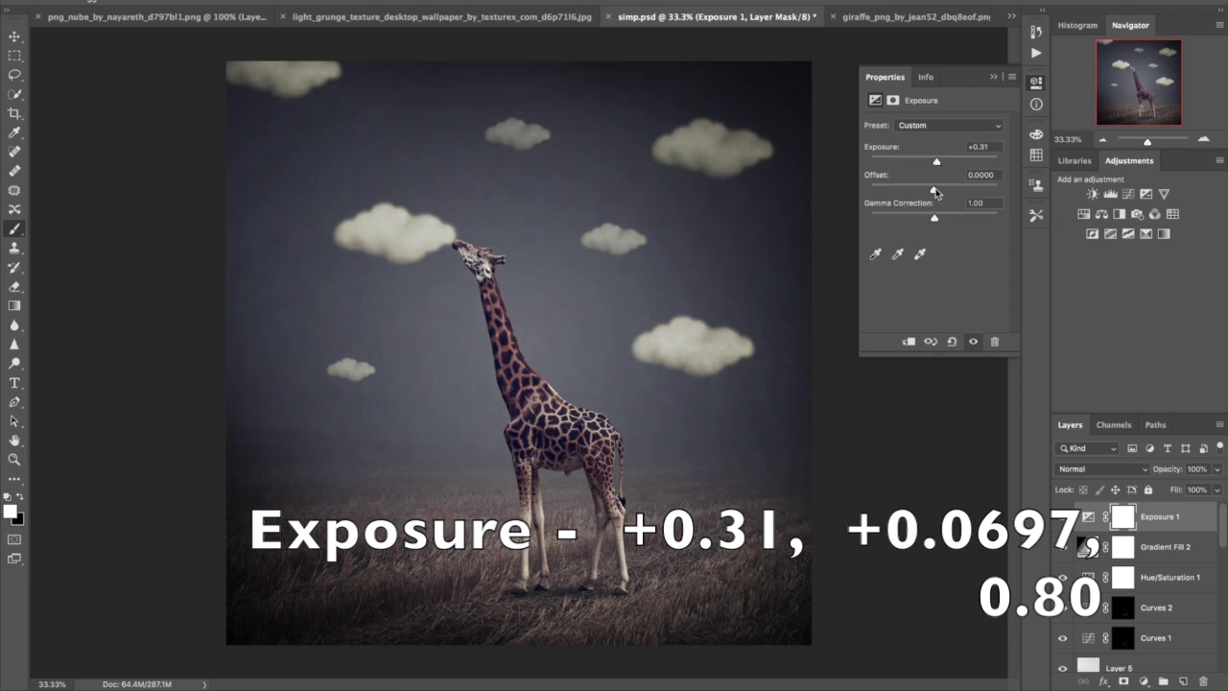
{"action": "left_click_drag", "start_coordinate": [935, 192], "coordinate": [942, 192]}
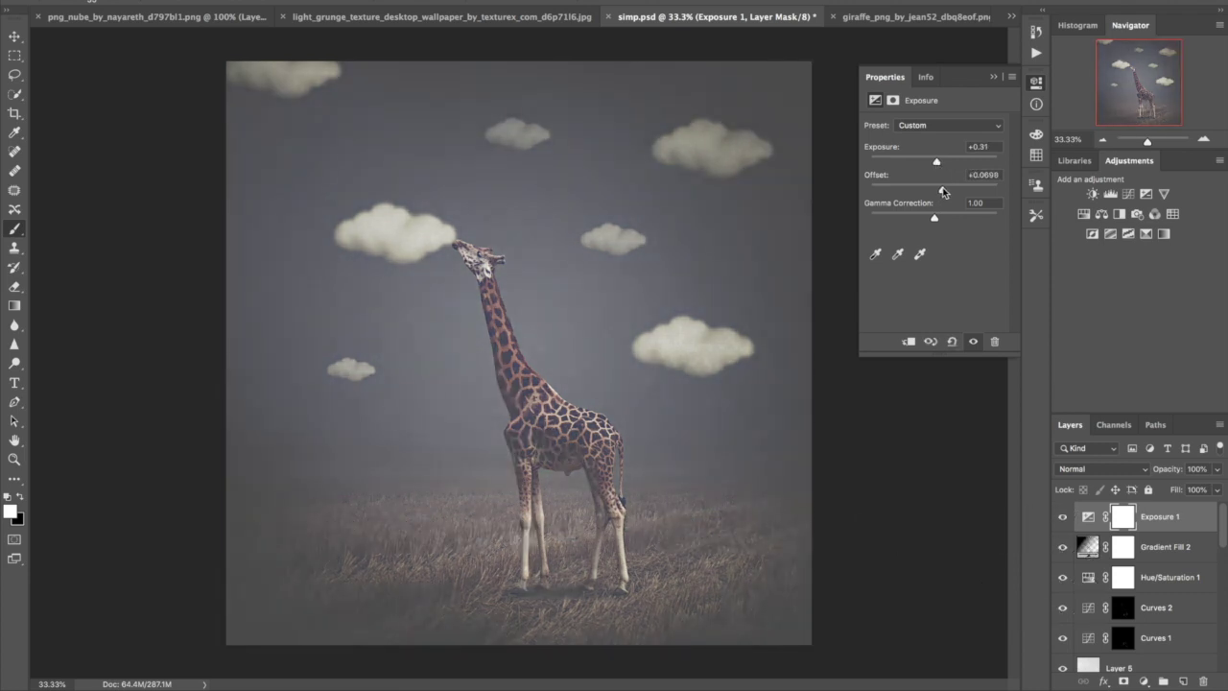
{"action": "left_click_drag", "start_coordinate": [936, 221], "coordinate": [945, 222]}
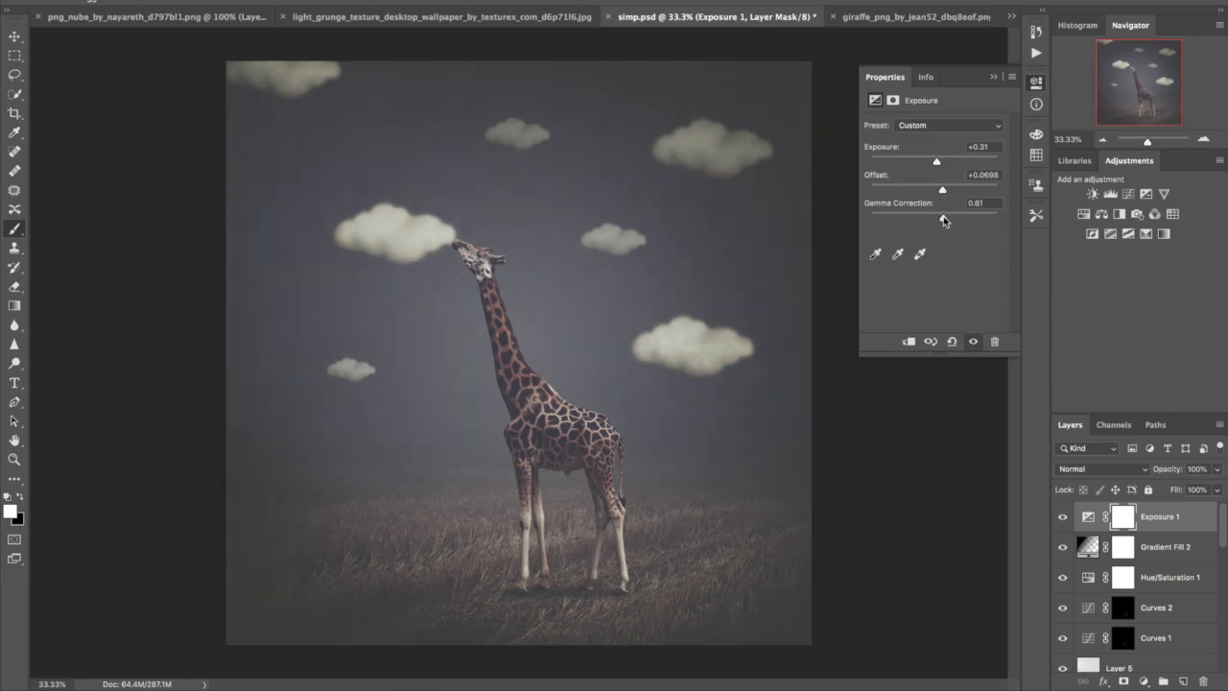
{"action": "left_click_drag", "start_coordinate": [946, 221], "coordinate": [946, 222]}
{"action": "left_click", "coordinate": [1144, 681]}
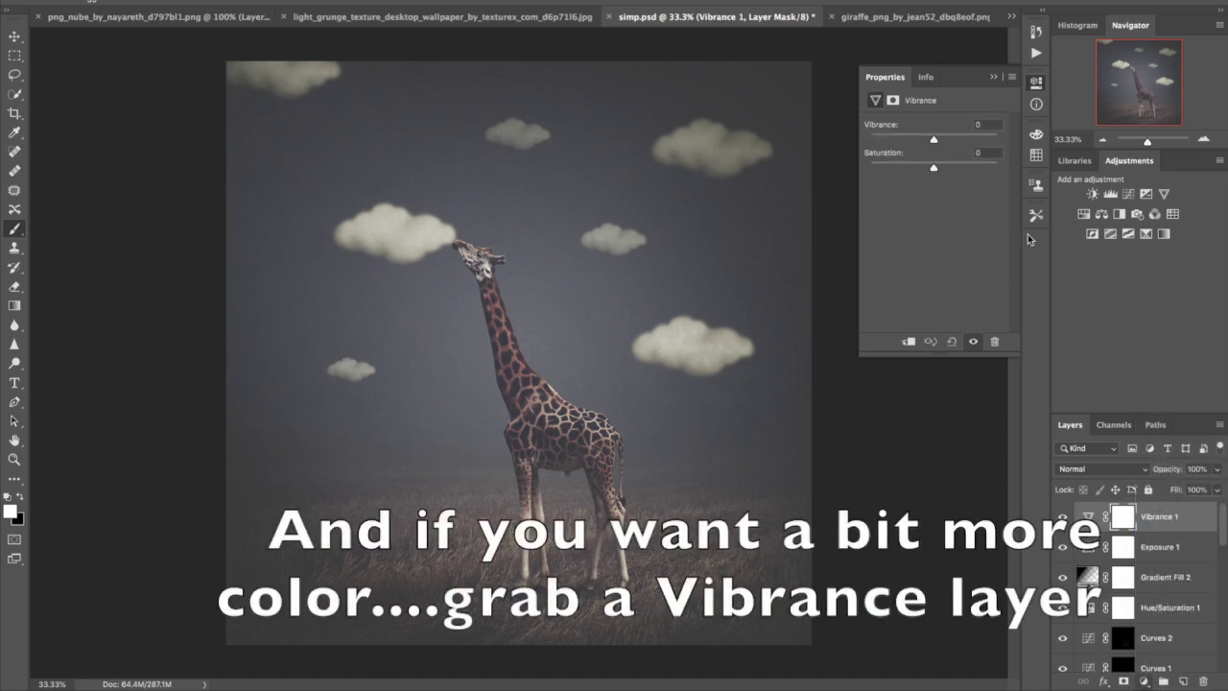
- Raise the Vibrance 1 layer's vibrance to +28, leaving saturation at 0
{"action": "left_click_drag", "start_coordinate": [935, 140], "coordinate": [951, 141]}
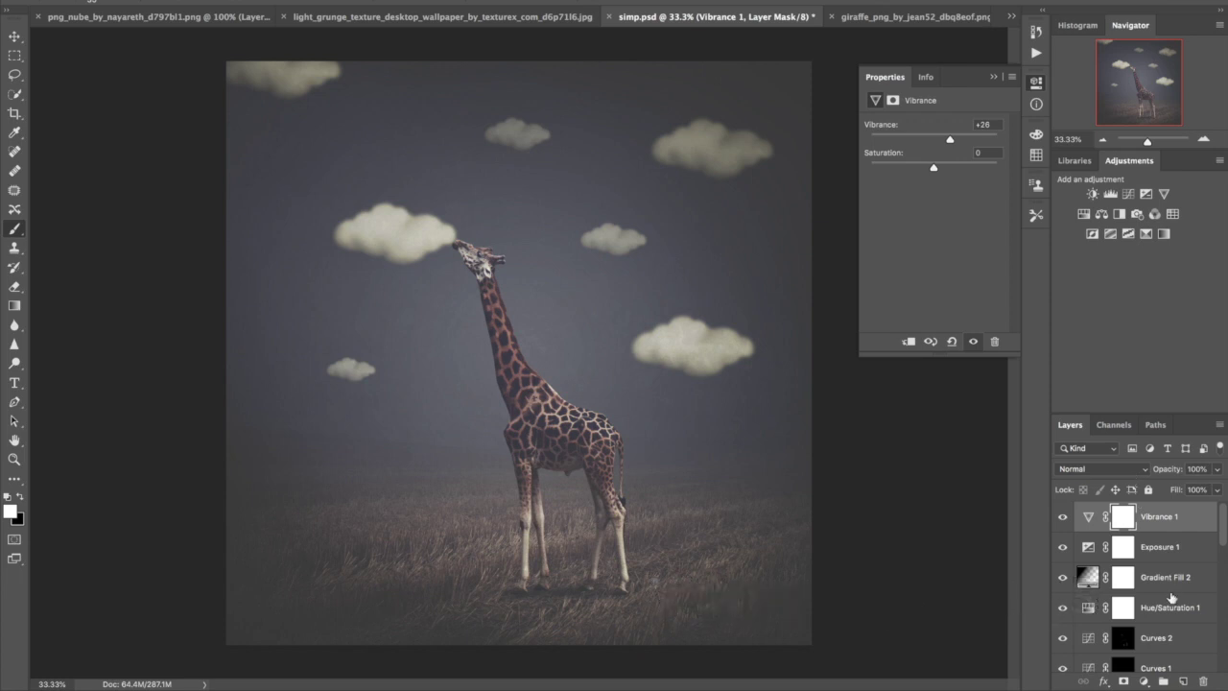
{"action": "scroll", "coordinate": [1170, 597], "scroll_direction": "down", "scroll_amount": 5}
{"action": "scroll", "coordinate": [1171, 597], "scroll_direction": "down", "scroll_amount": 5}
{"action": "scroll", "coordinate": [1171, 597], "scroll_direction": "down", "scroll_amount": 3}
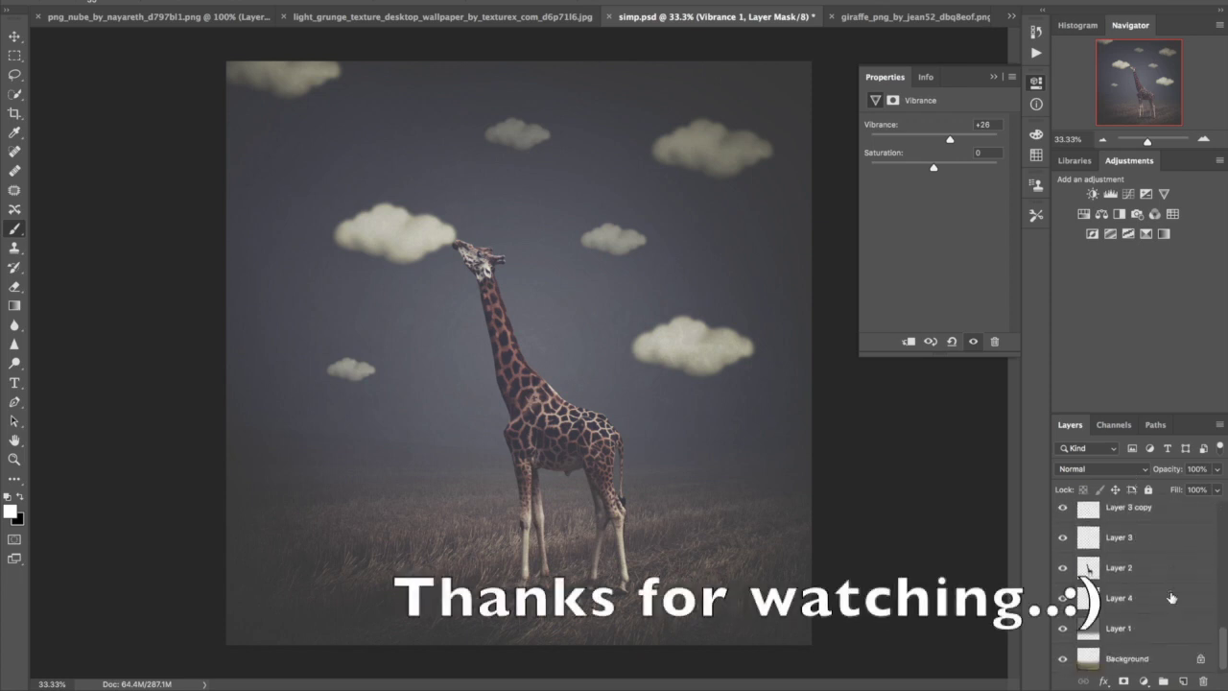